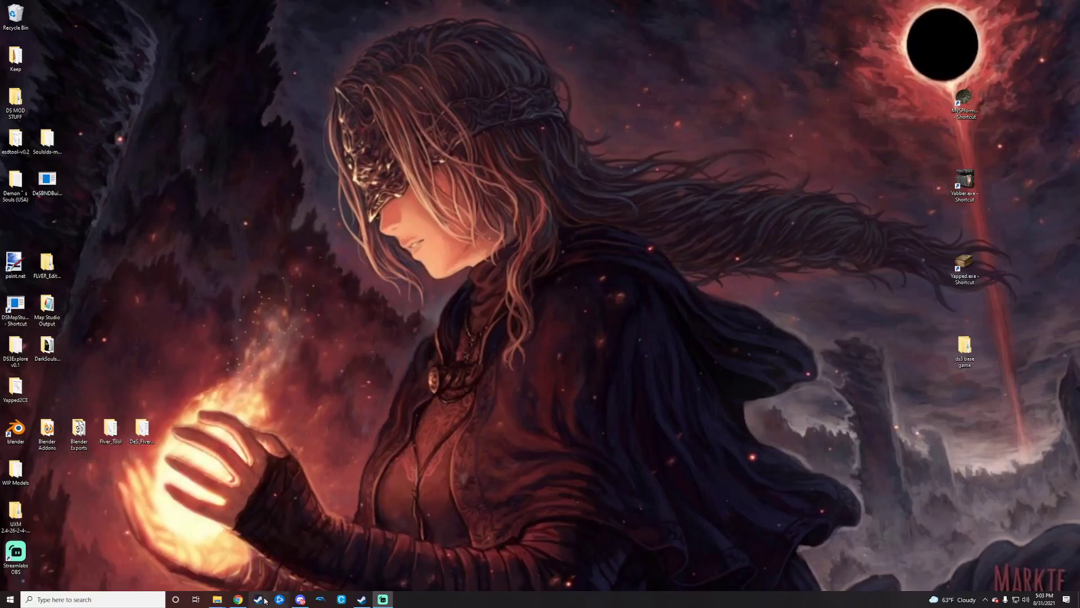
Bring up the Game and Level 1 folder windows and open 2.png in paint.net.
mouse_move(218, 600)
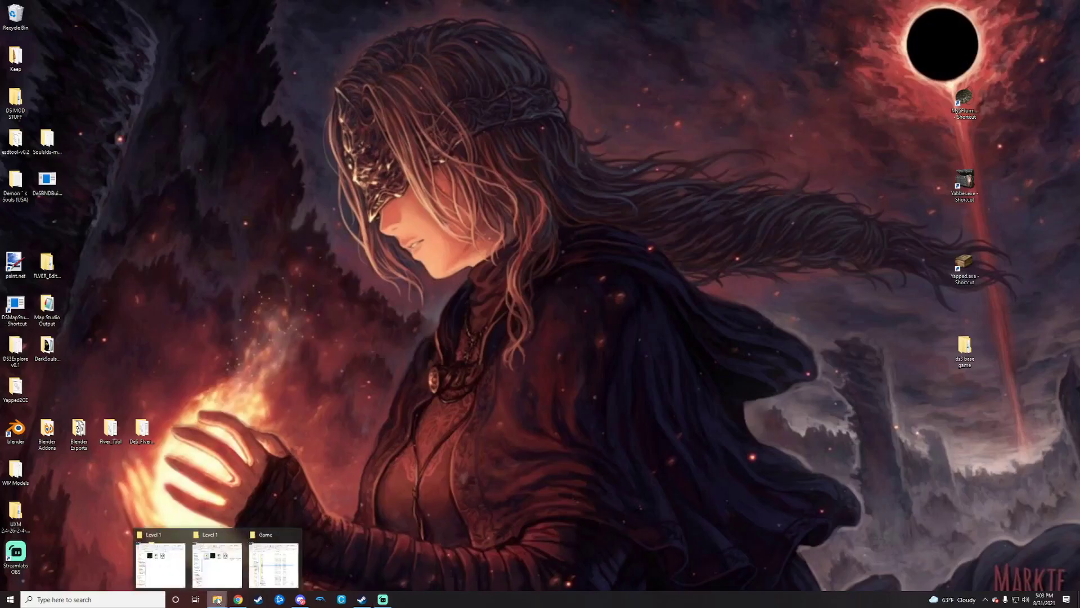
left_click(263, 557)
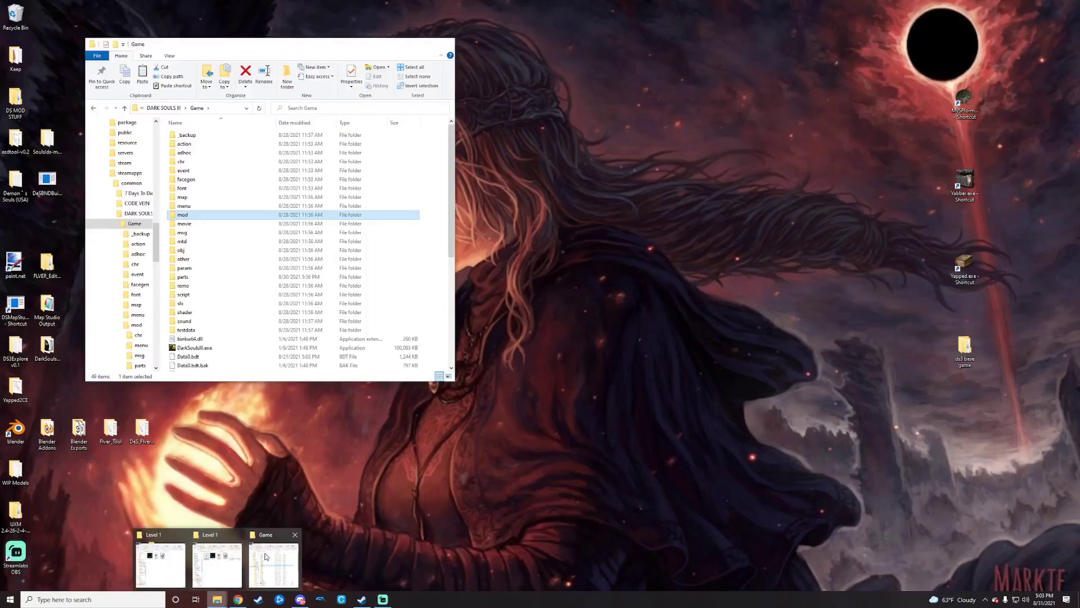
left_click(224, 554)
left_click(218, 600)
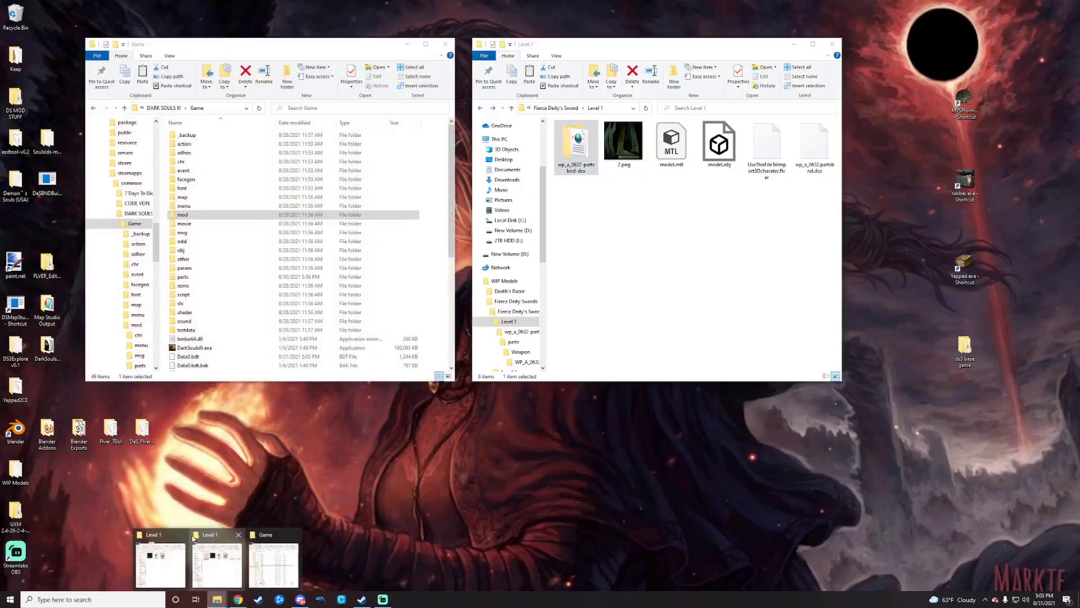
left_click(617, 293)
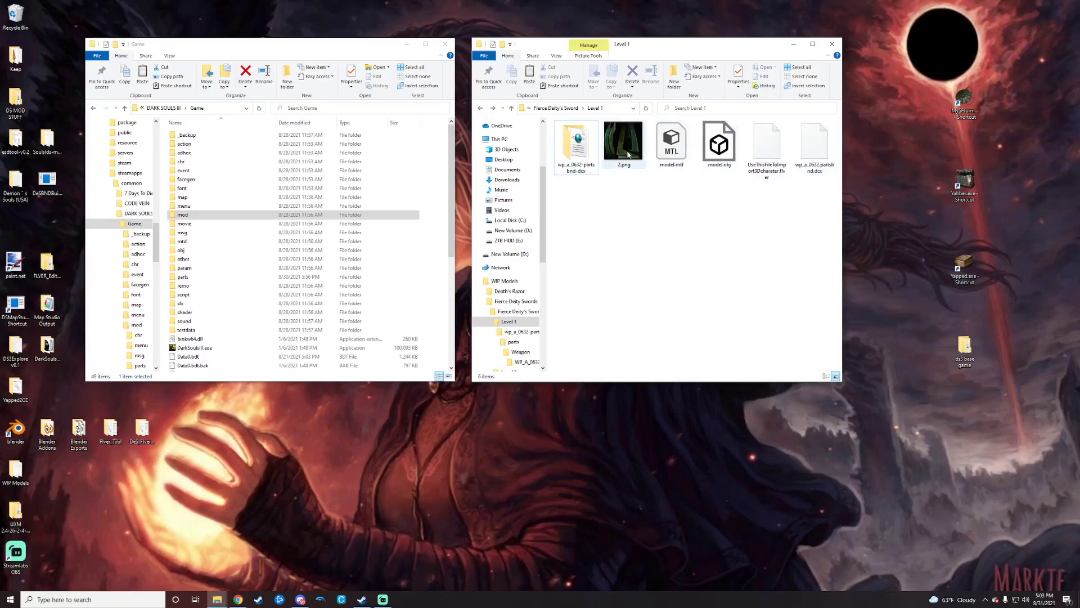
mouse_move(628, 153)
left_mouse_down()
mouse_move(349, 353)
mouse_move(34, 287)
mouse_move(15, 263)
left_mouse_up()
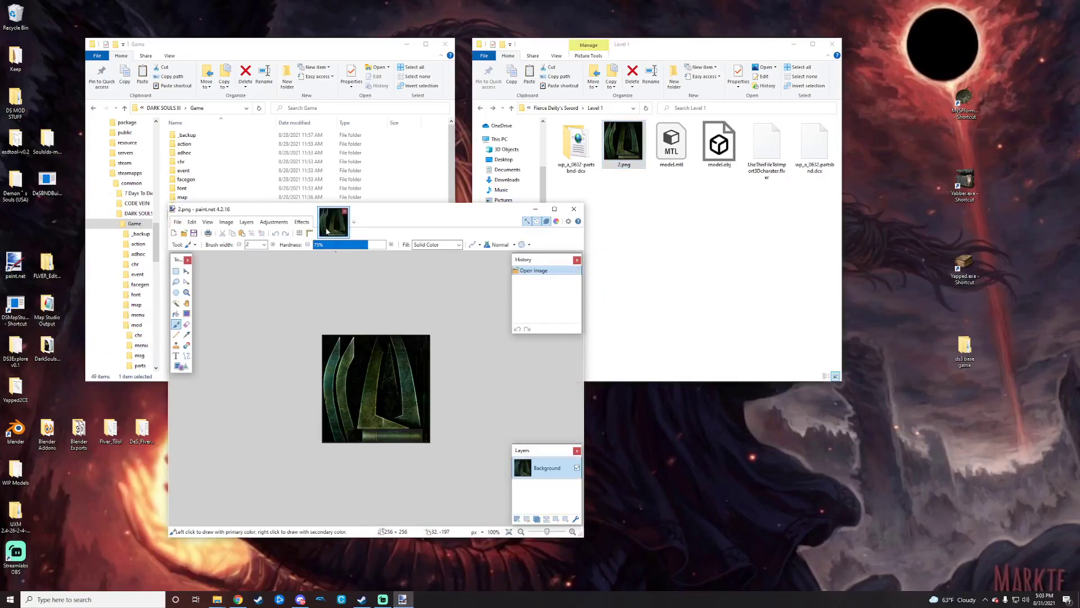
Save the texture as 2.dds in DirectDraw Surface format with BC1 (sRGB, DX 10+) compression.
right_click(327, 231)
left_click(353, 283)
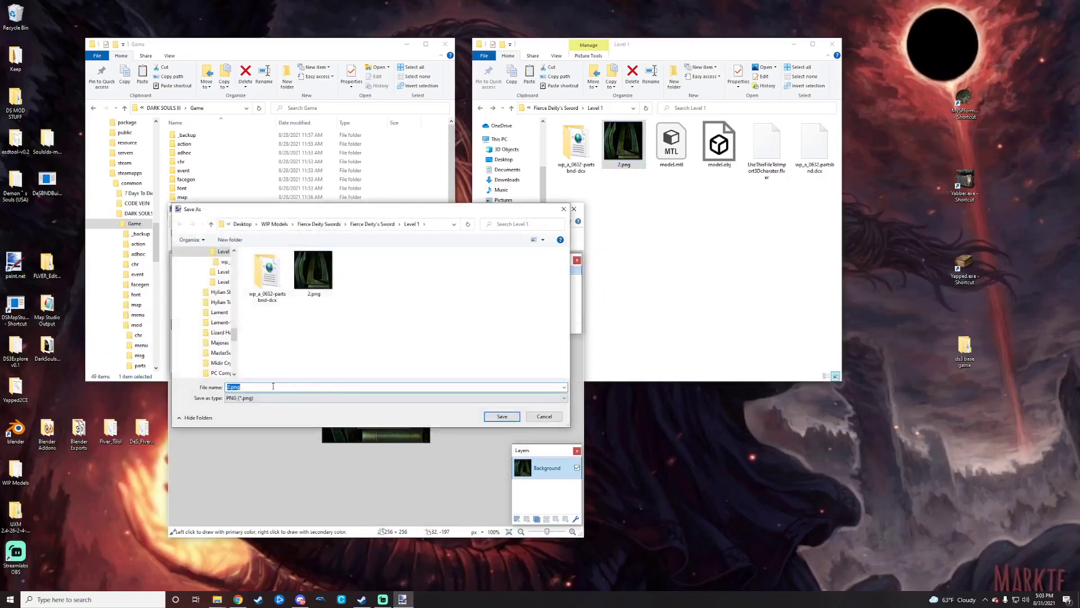
left_click(393, 397)
left_click(432, 447)
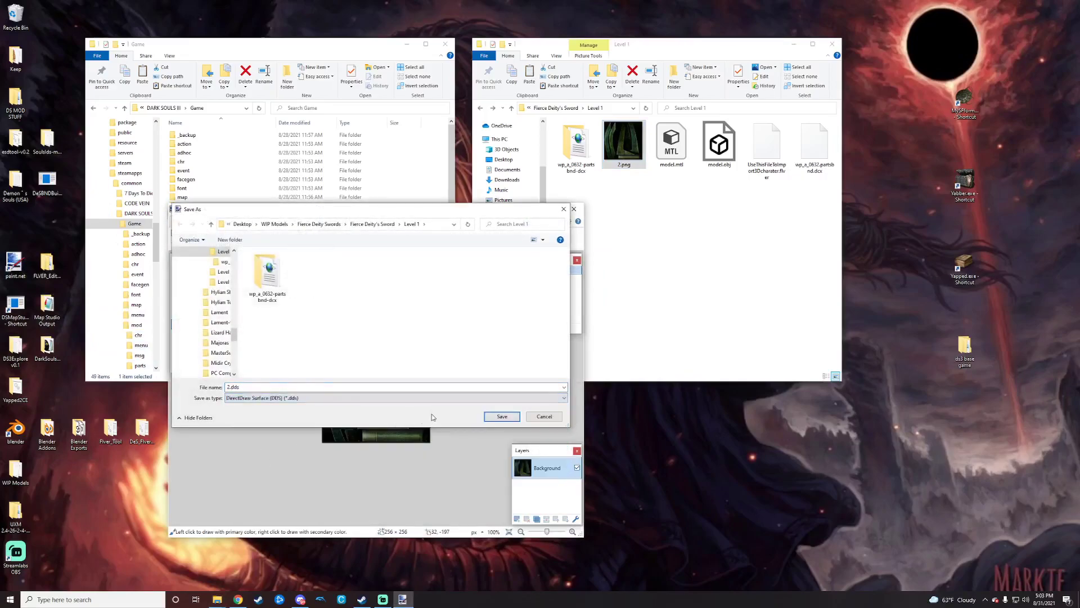
left_click(501, 417)
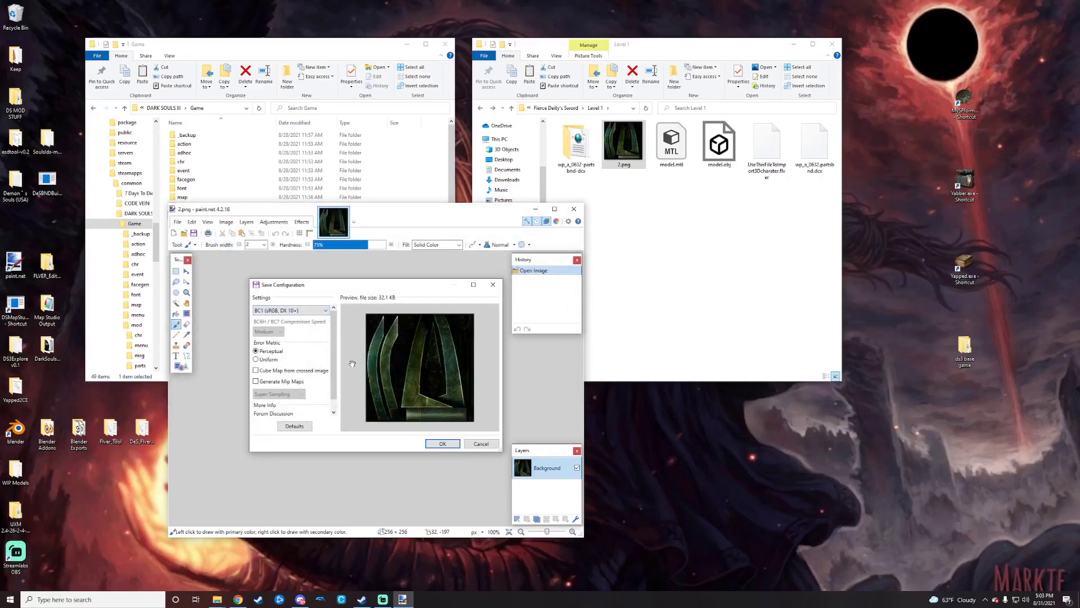
left_click(442, 443)
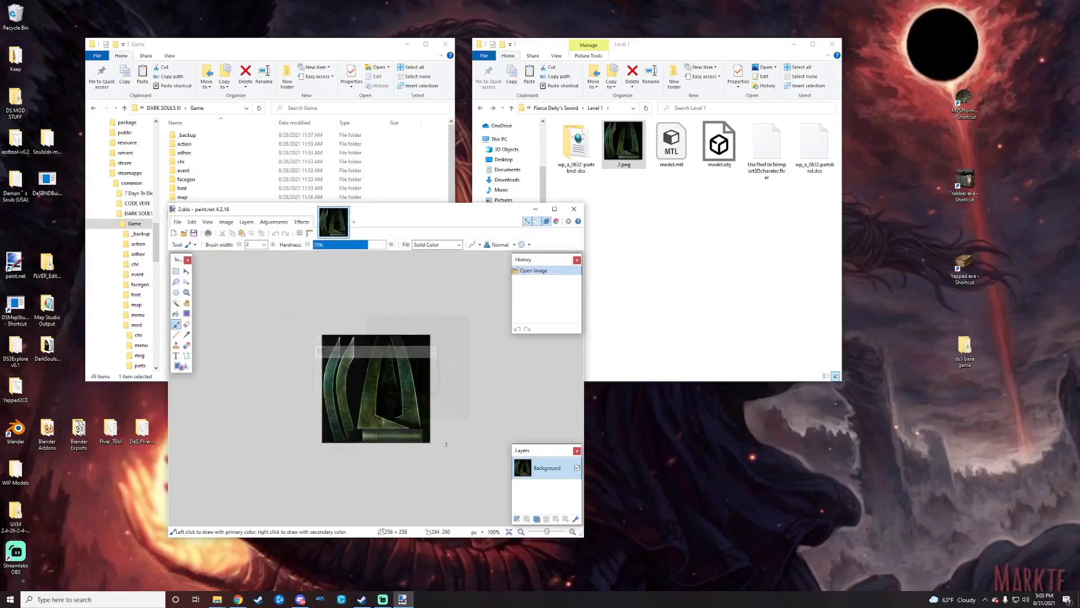
Close paint.net, delete 2.png from the Level 1 folder, and launch Blender.
left_click(574, 212)
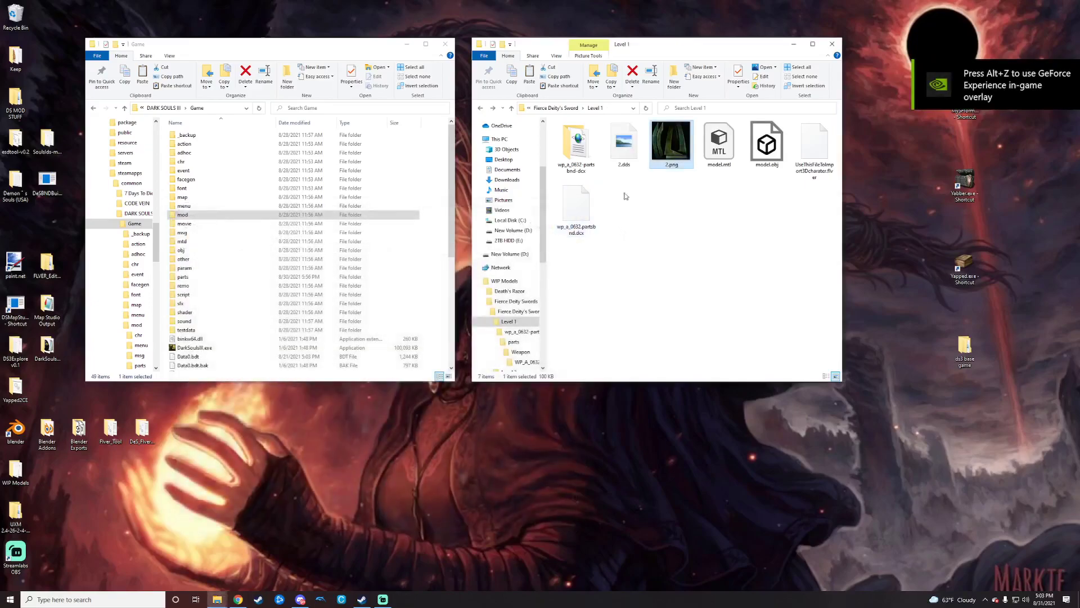
right_click(672, 152)
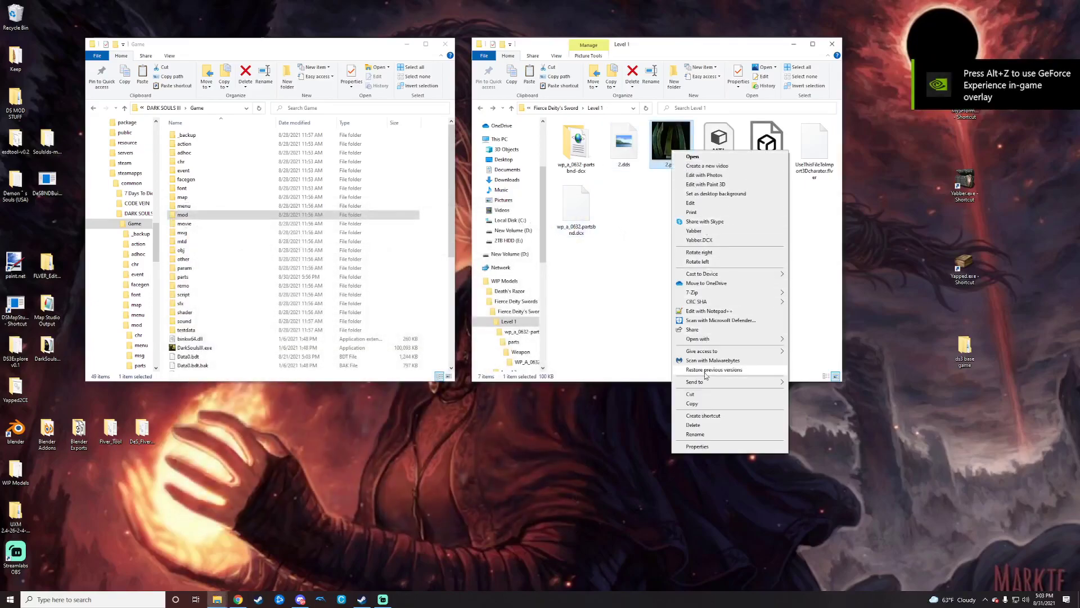
left_click(695, 425)
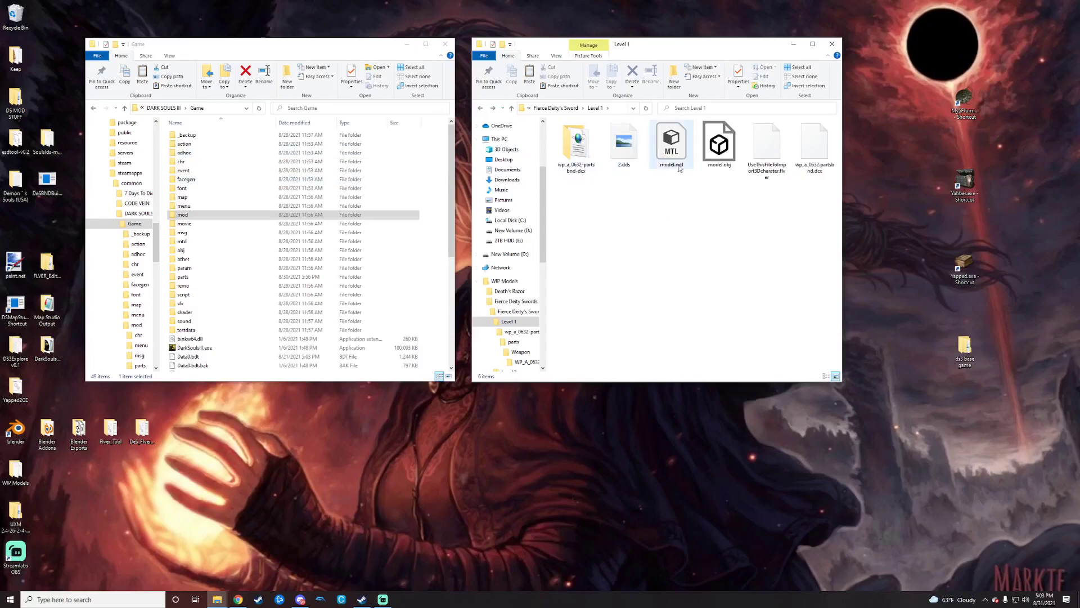
double_click(18, 431)
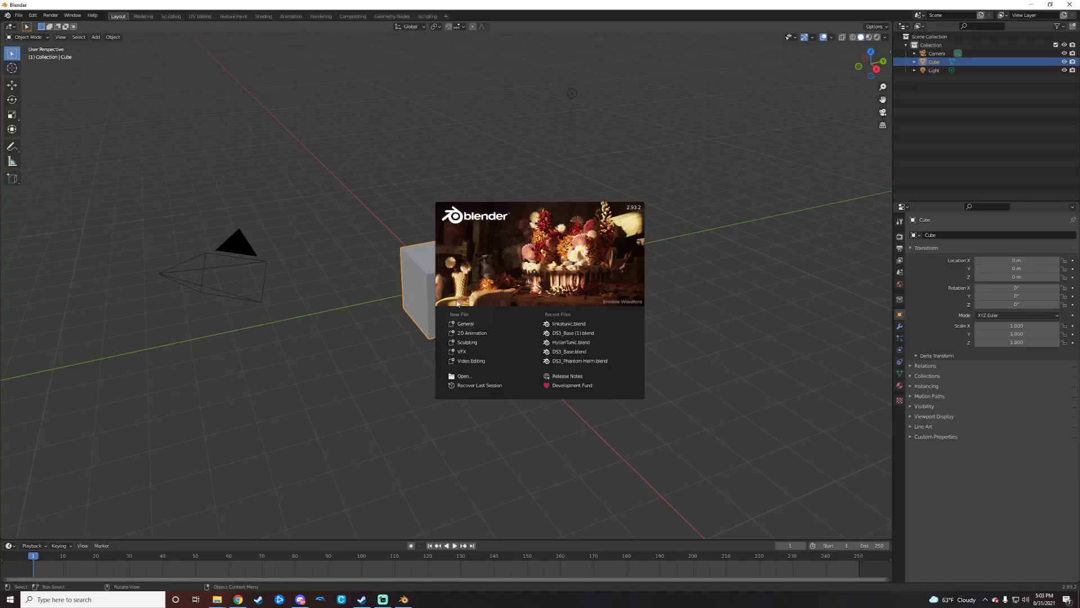
Dismiss the Blender splash screen and delete the default cube.
left_click(419, 292)
right_click(388, 289)
left_click(381, 433)
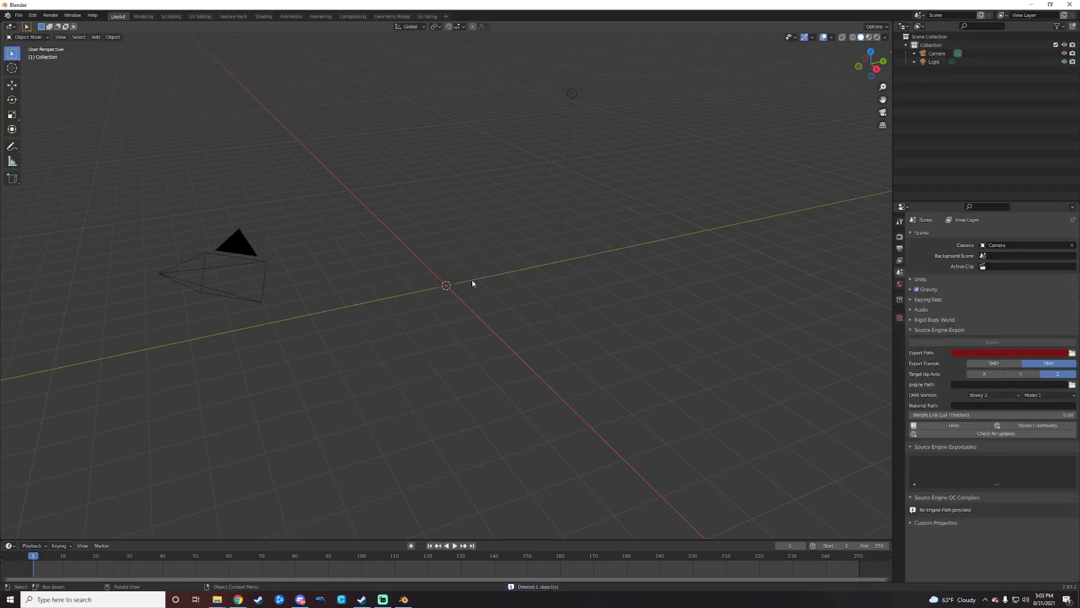
Import model.obj from the Level 1 folder as a Wavefront OBJ and select the sword.
left_click(19, 15)
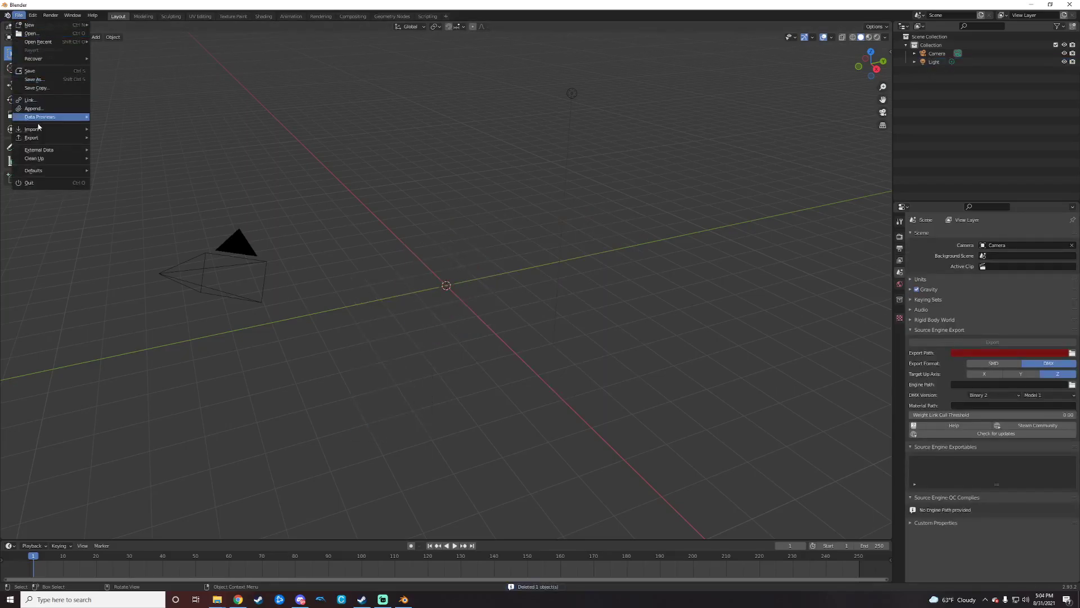
mouse_move(62, 129)
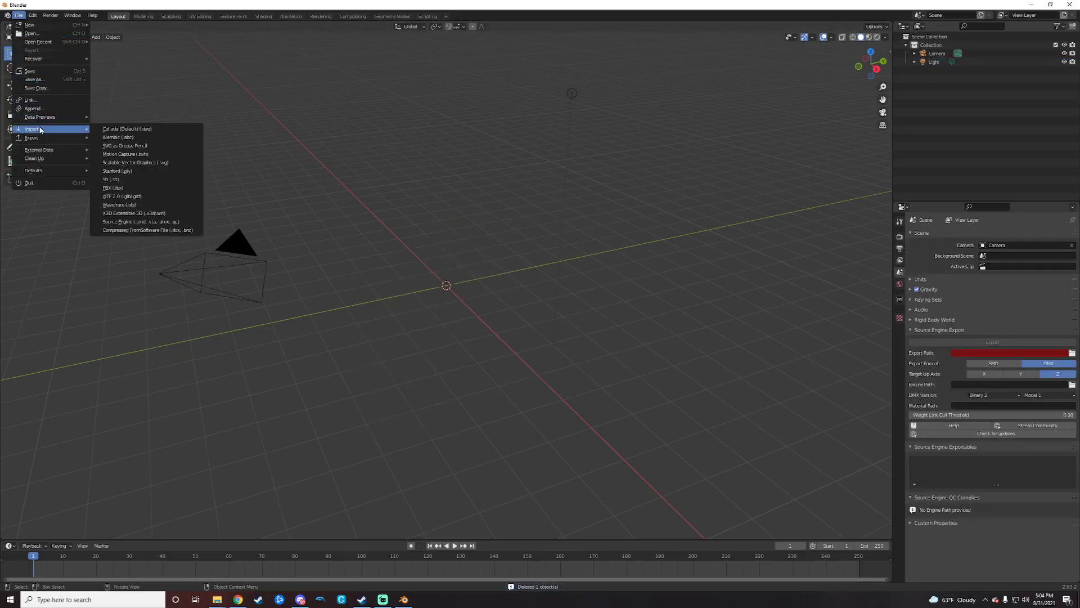
left_click(140, 205)
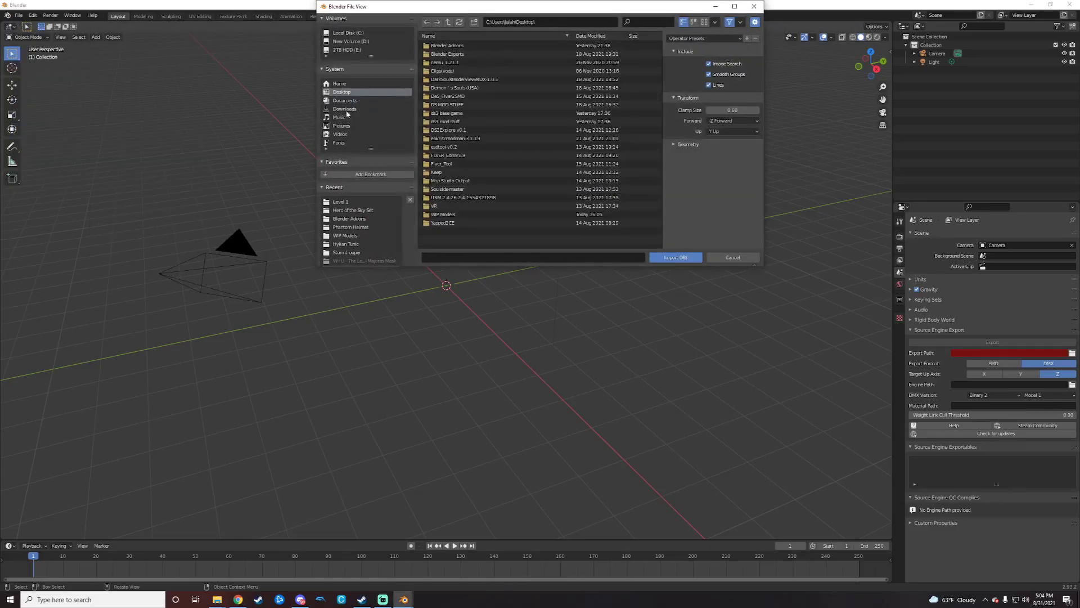
left_click(341, 201)
left_click(441, 61)
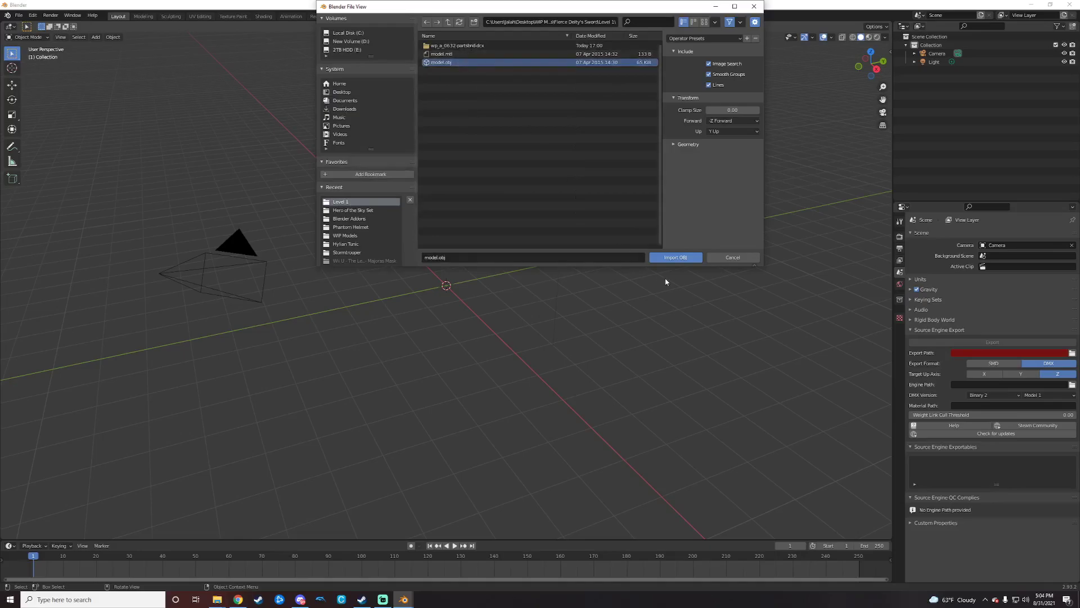
left_click(673, 257)
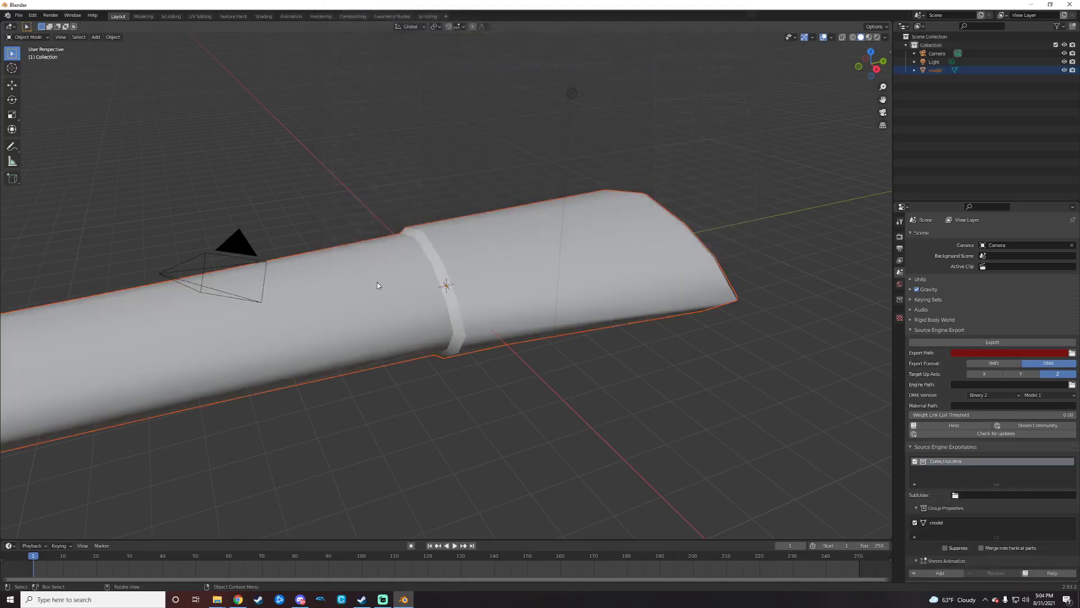
left_click(372, 298)
scroll(378, 350, "down", 5)
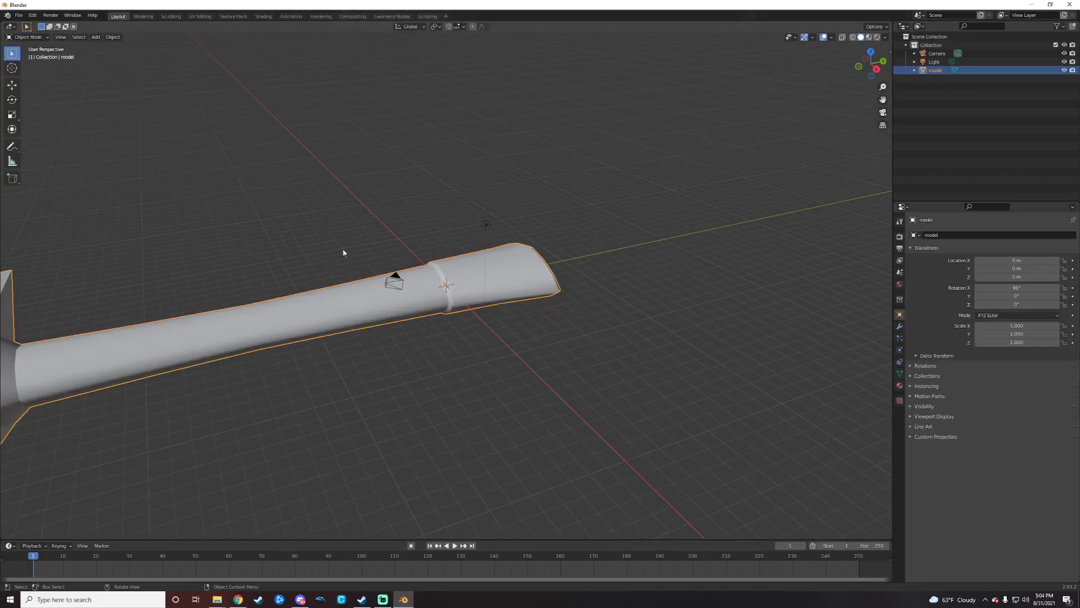
scroll(338, 279, "down", 4)
scroll(337, 309, "up", 4)
Export the sword model as FBX named fds.fbx into the recent Level 1 folder.
left_click(19, 15)
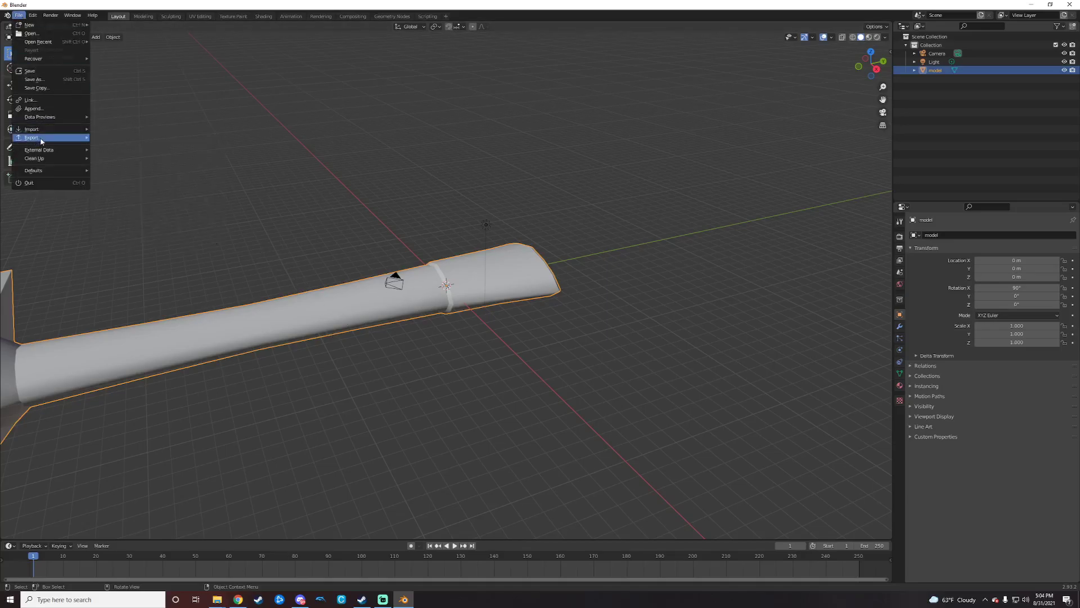
mouse_move(42, 139)
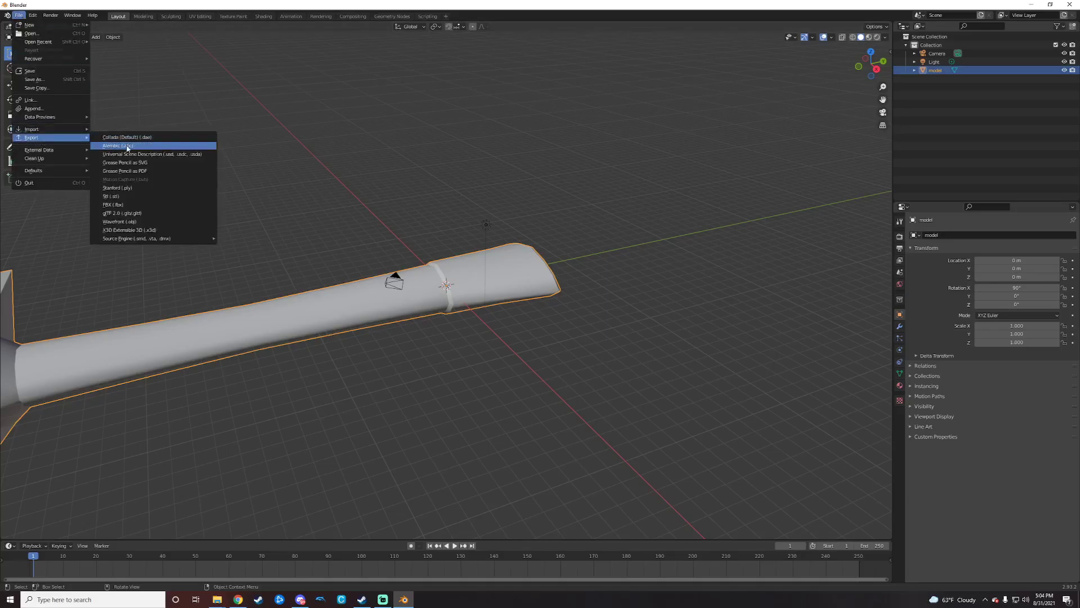
left_click(136, 205)
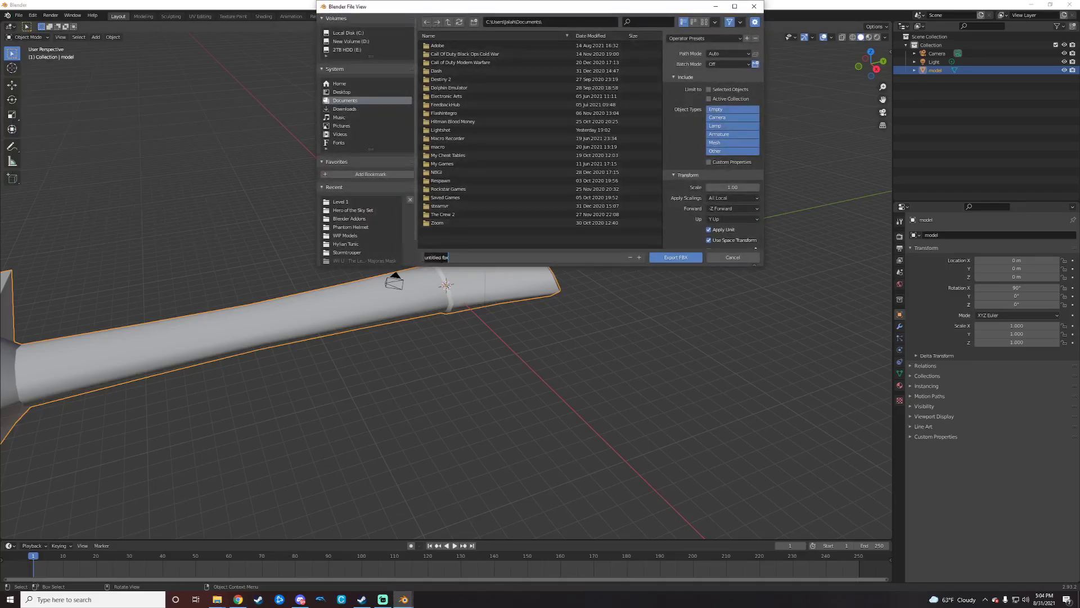
left_click(440, 257)
type("t")
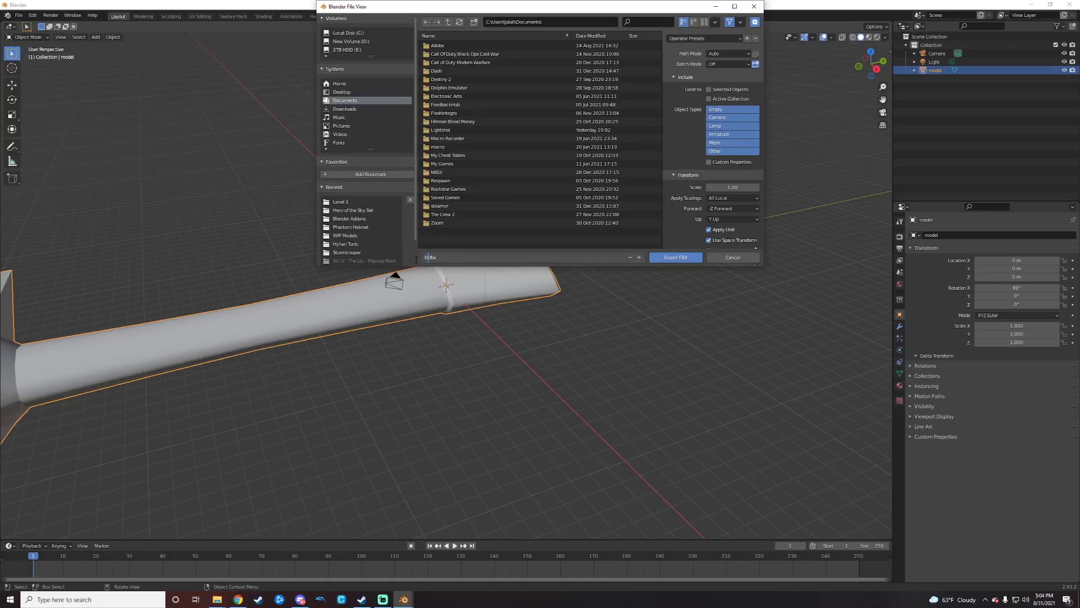
type("es")
left_click(355, 202)
left_click(356, 202)
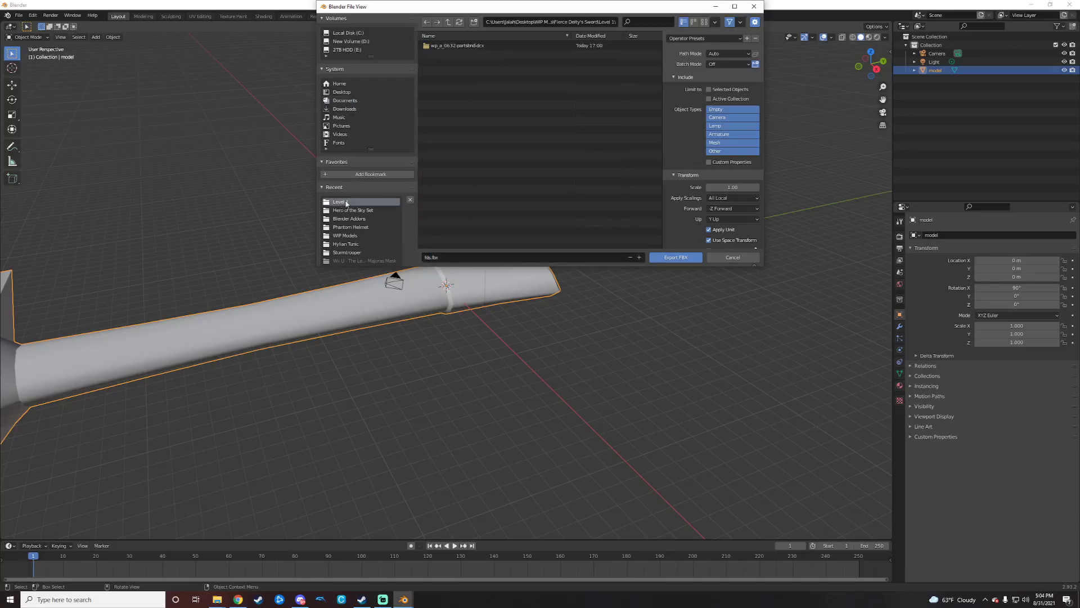
left_click(652, 259)
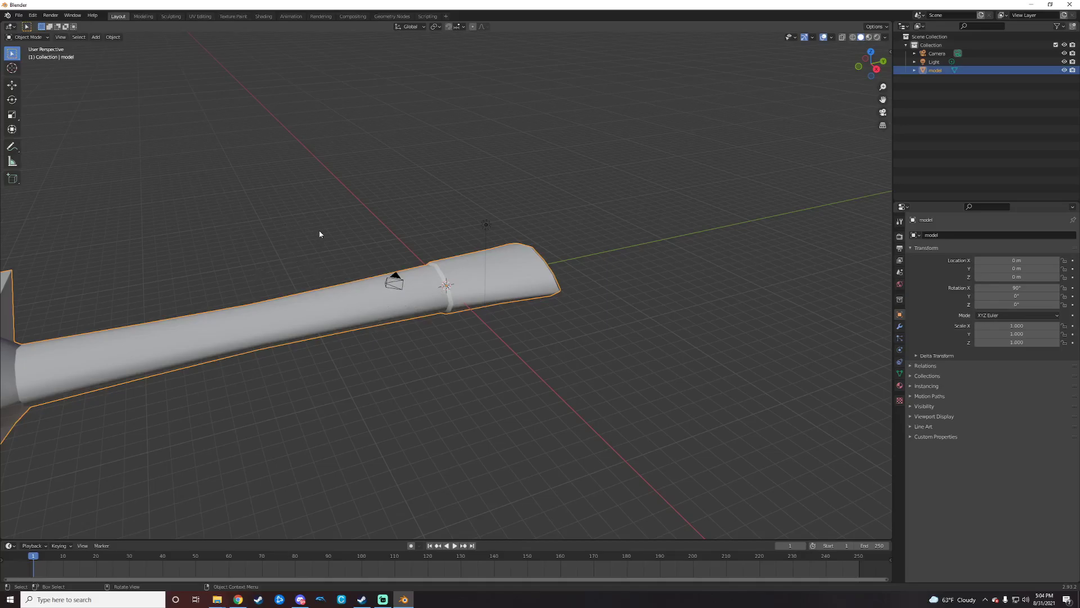
Select all the sword's UV islands in UV Editing, then quit Blender without saving.
scroll(320, 234, "down", 5)
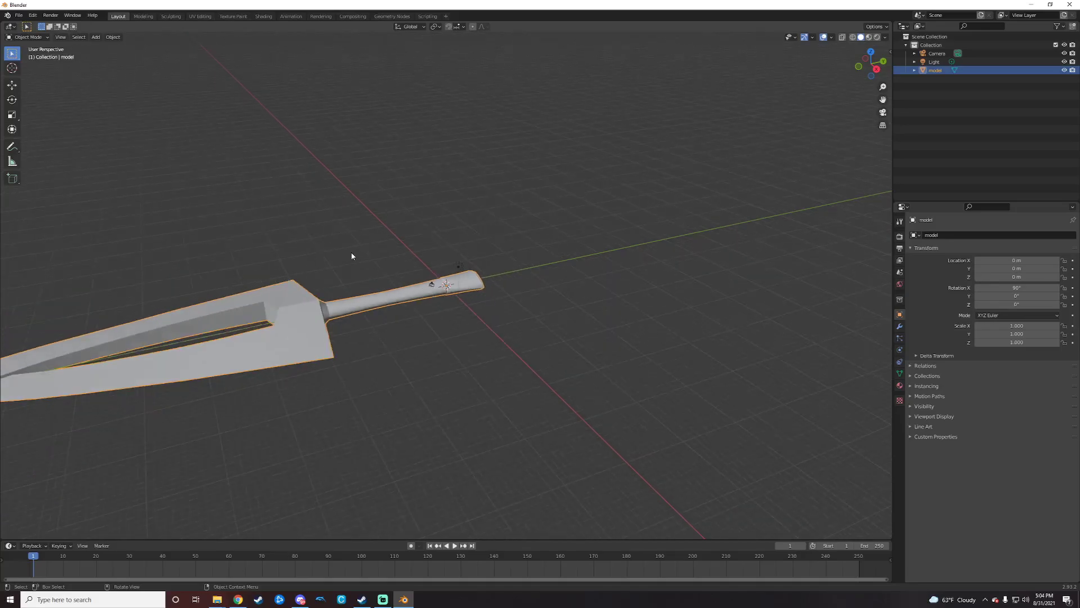
scroll(352, 256, "up", 4)
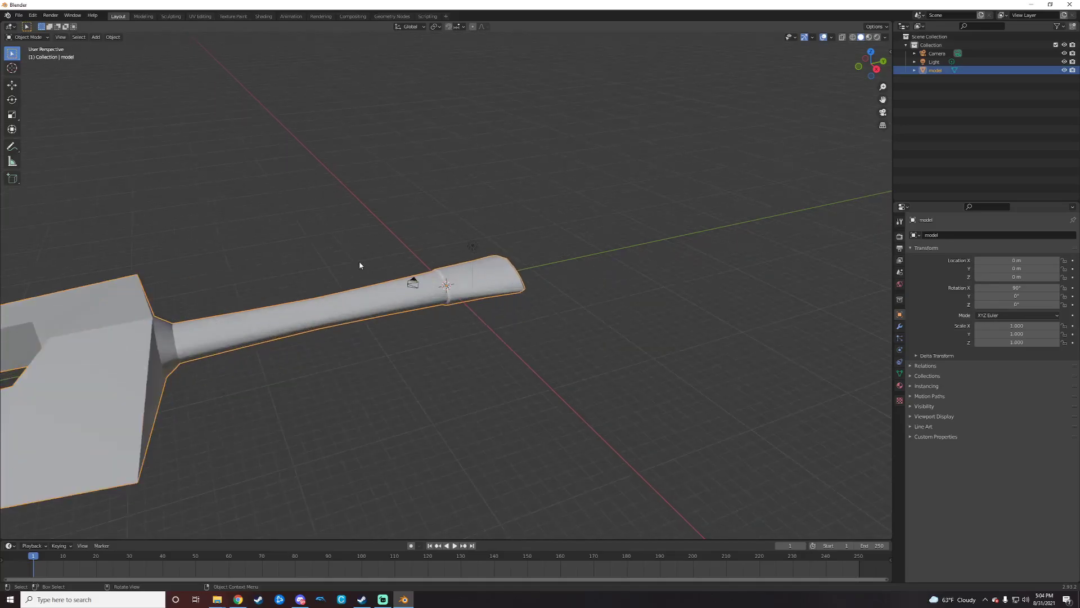
left_click(201, 15)
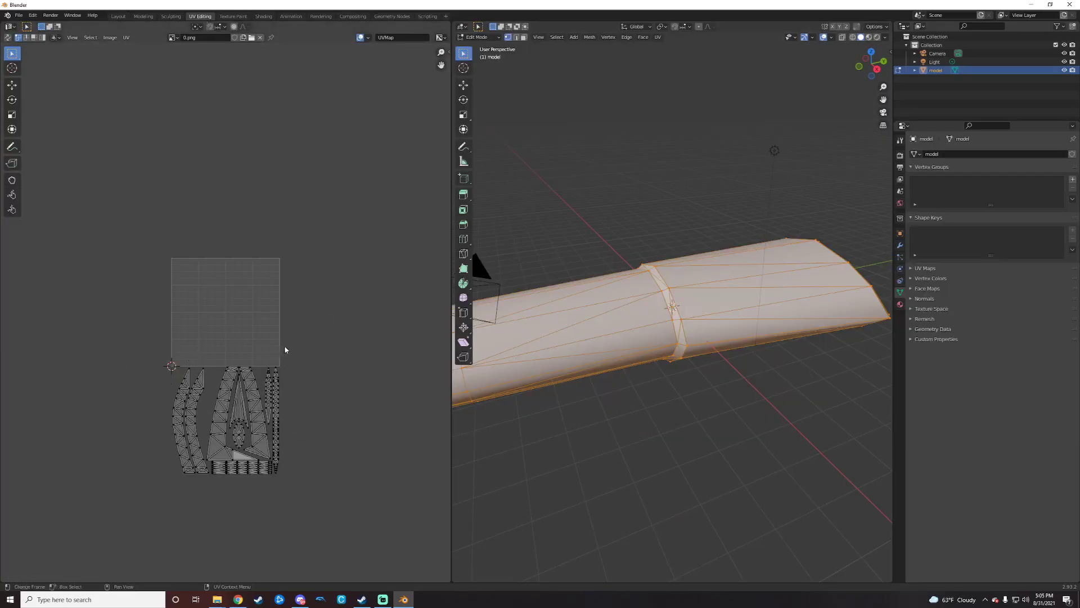
left_click_drag(302, 357, 143, 492)
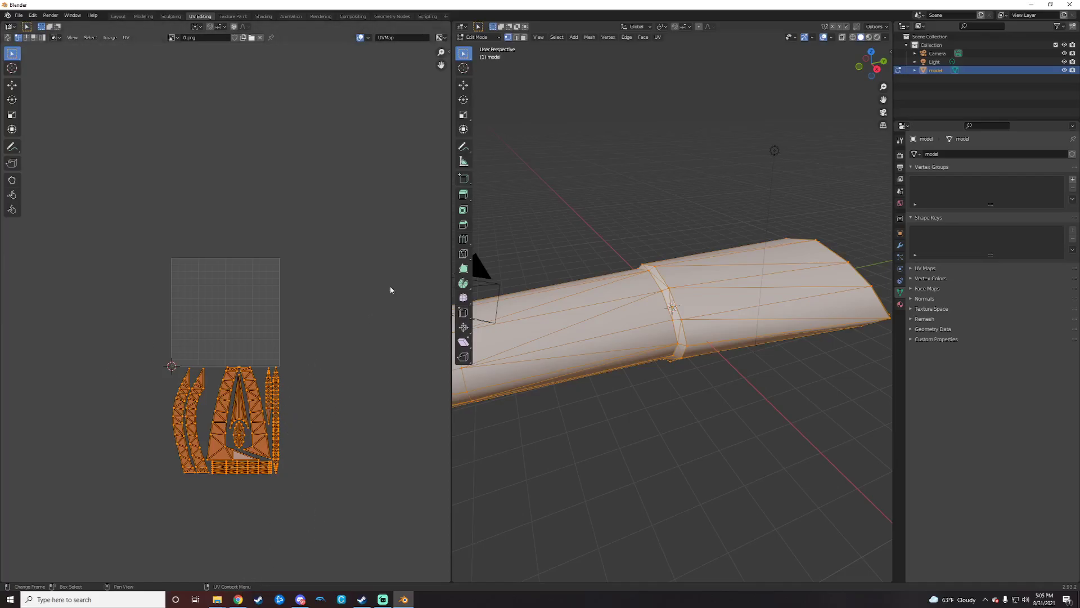
left_click(1070, 4)
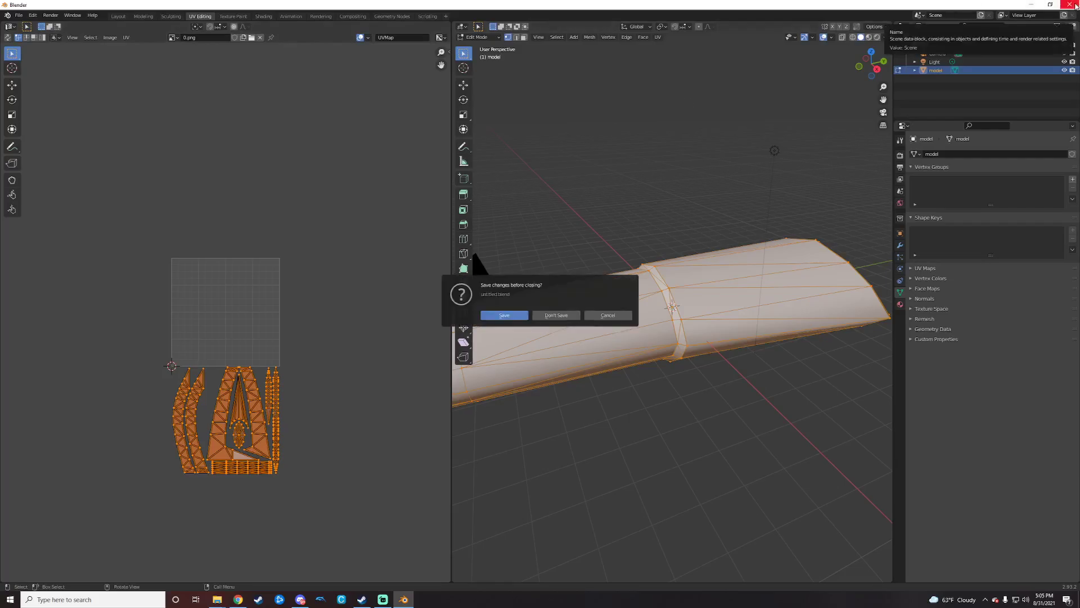
left_click(561, 317)
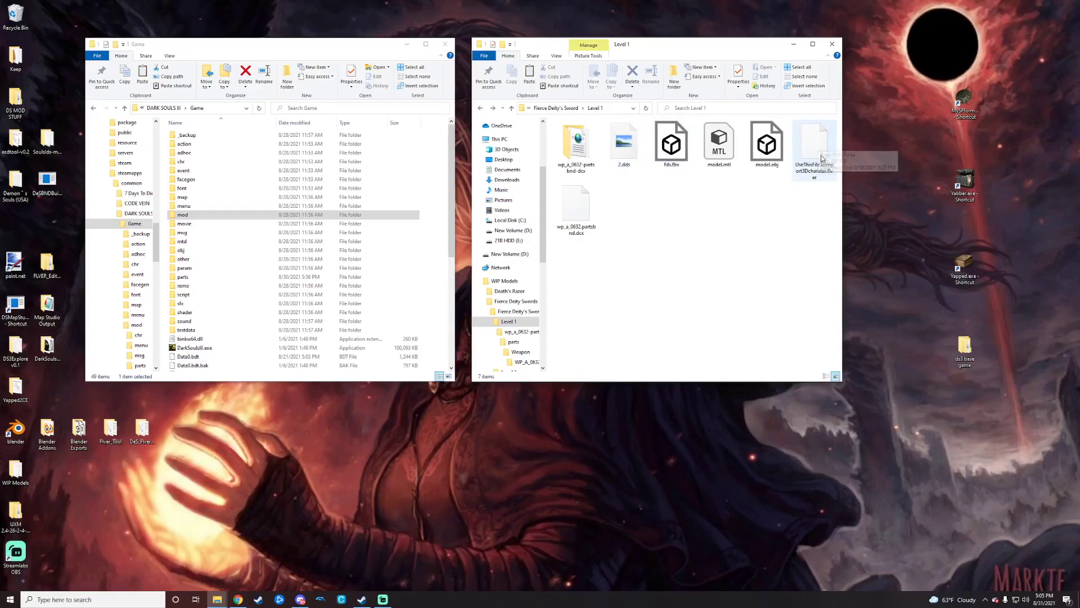
Open the .flver in FLVER Editor and arrange the model viewer and bones editor windows.
left_click_drag(811, 142, 964, 102)
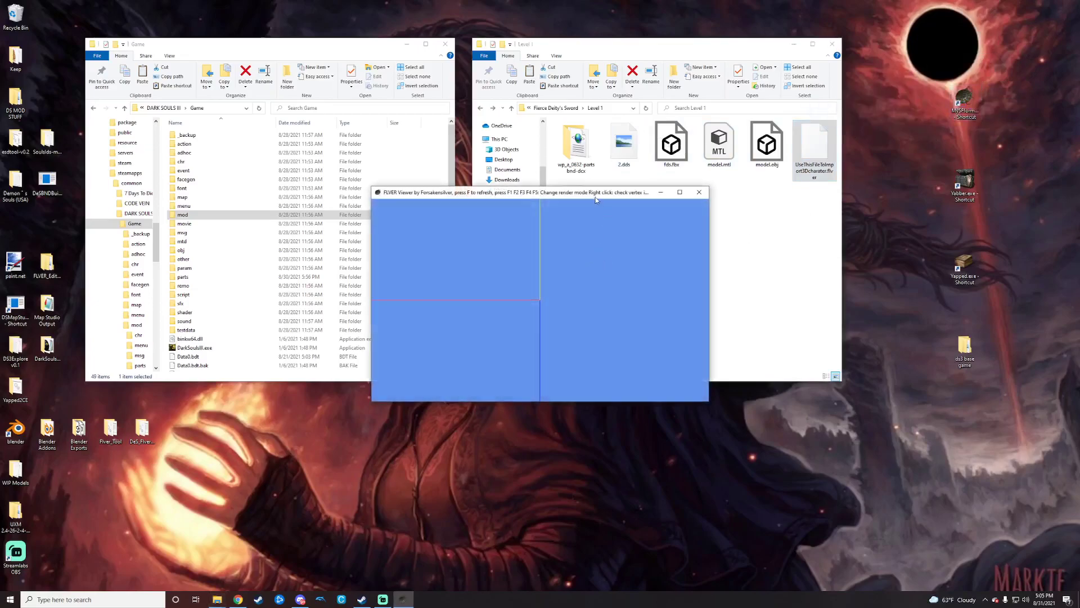
left_click_drag(596, 194, 746, 189)
left_click_drag(858, 397, 904, 454)
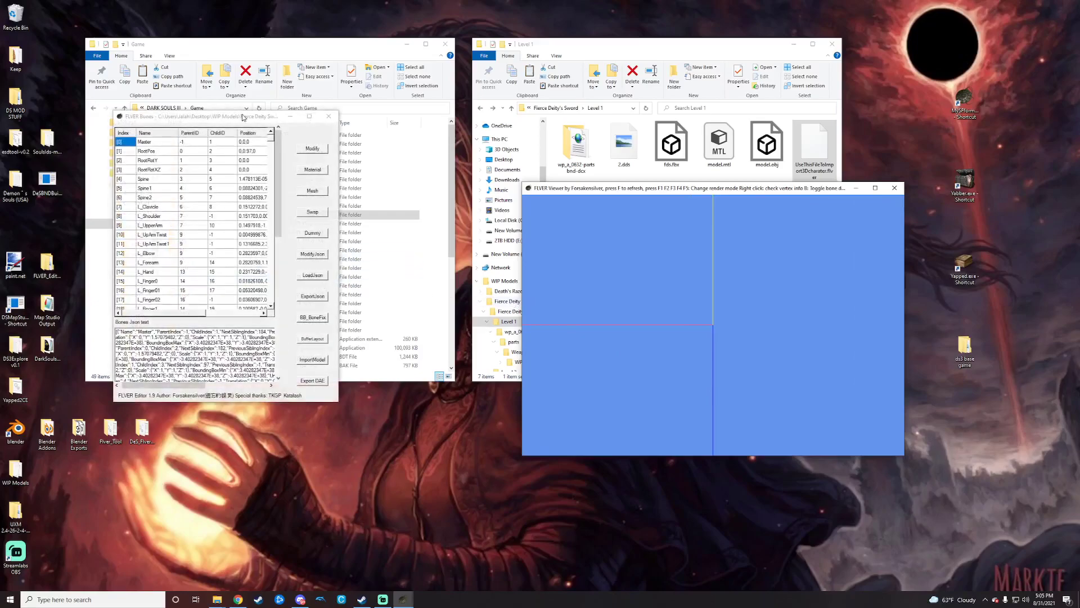
left_click_drag(245, 117, 330, 158)
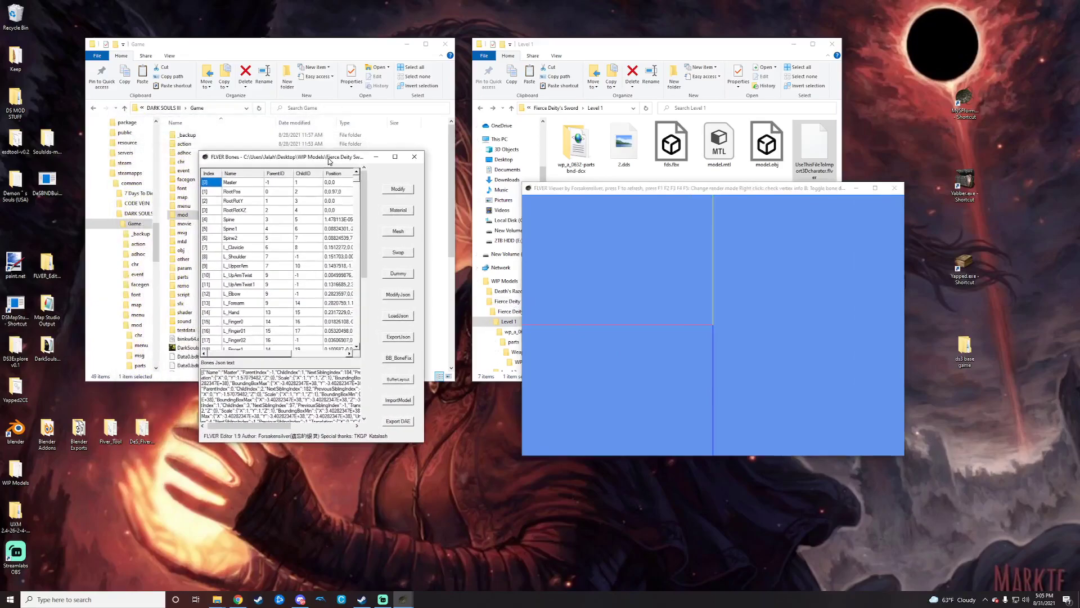
Import Level 1\fds.fbx, declining the YZ axis switch and accepting the LOD level.
left_click(397, 400)
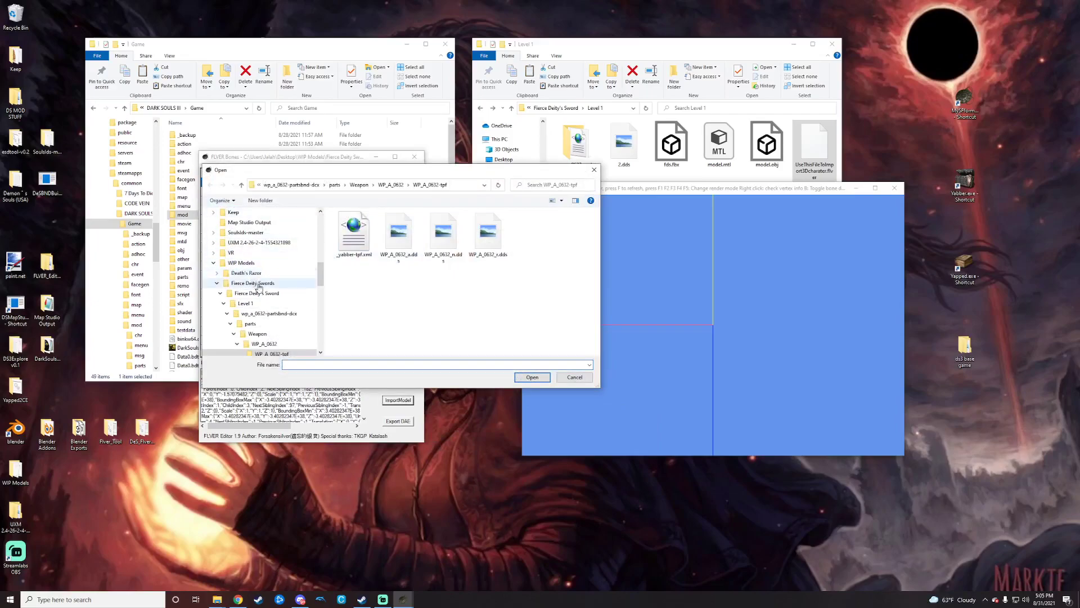
left_click(257, 304)
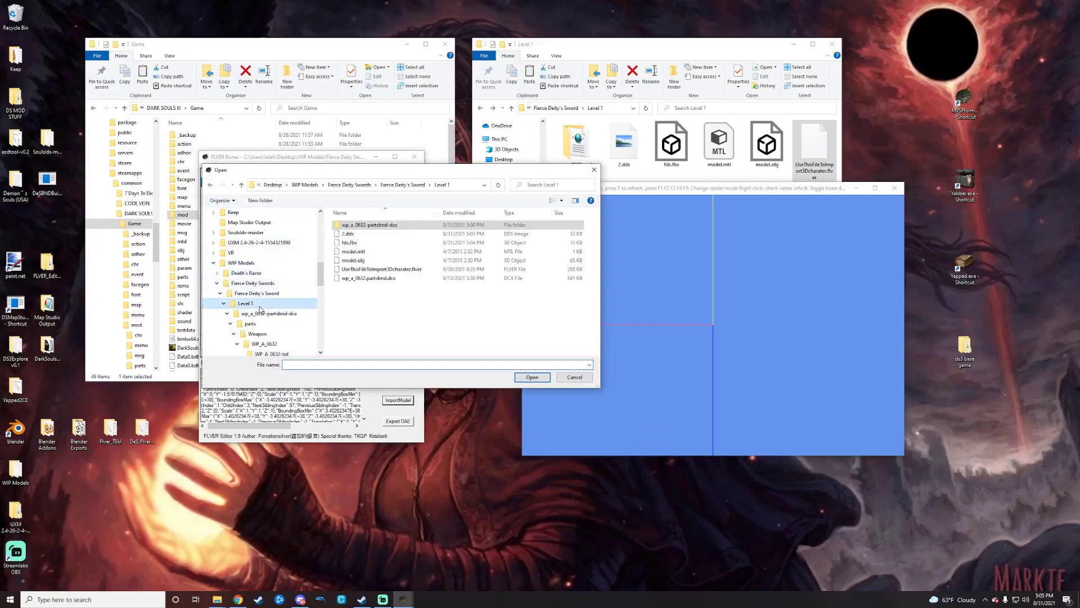
left_click(388, 242)
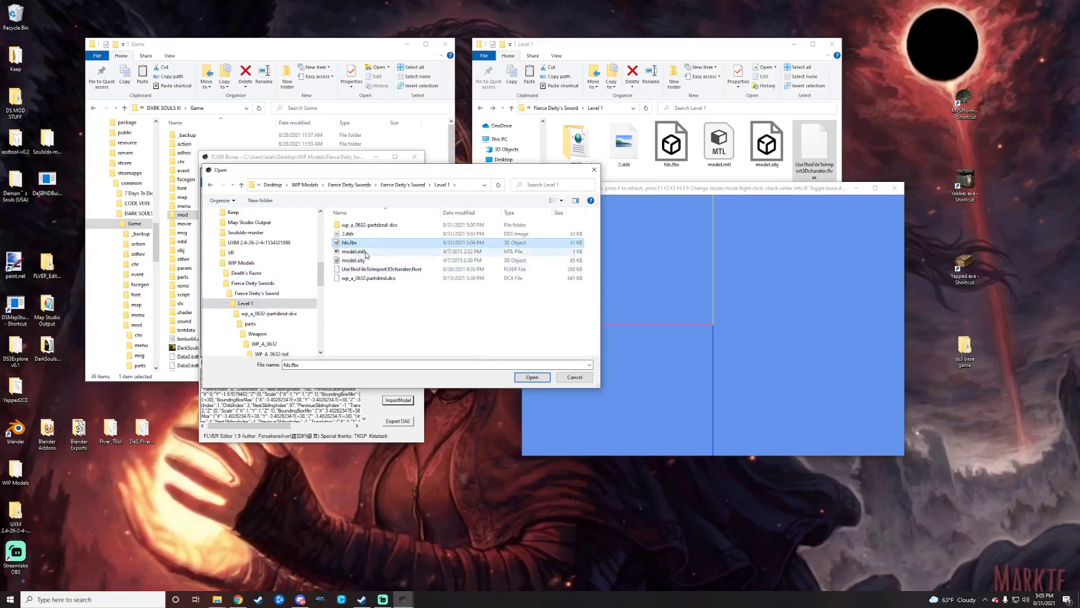
left_click(539, 378)
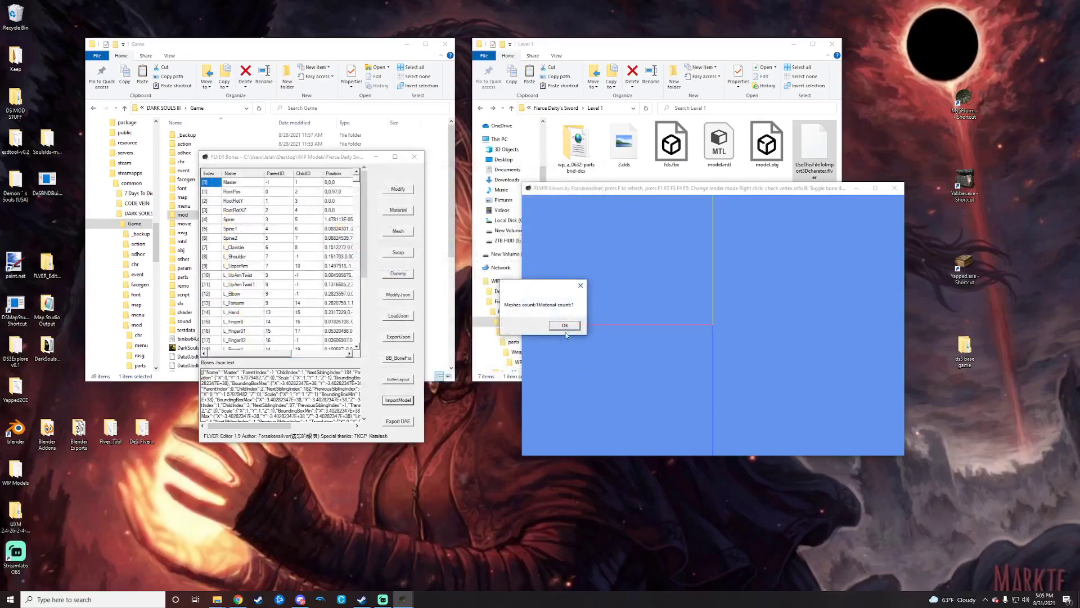
left_click(565, 326)
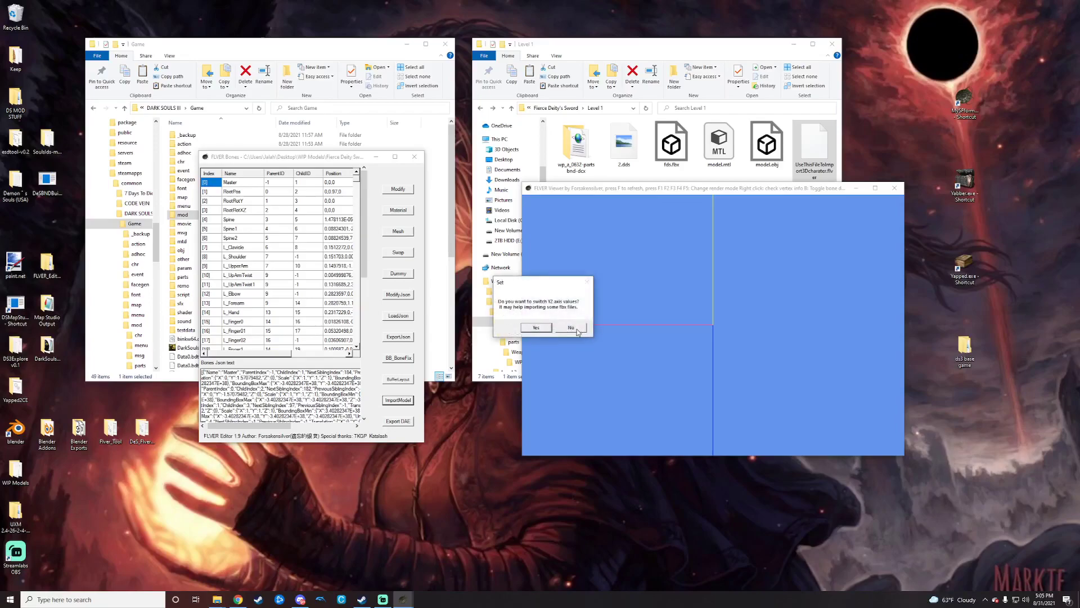
left_click(578, 331)
left_click(580, 330)
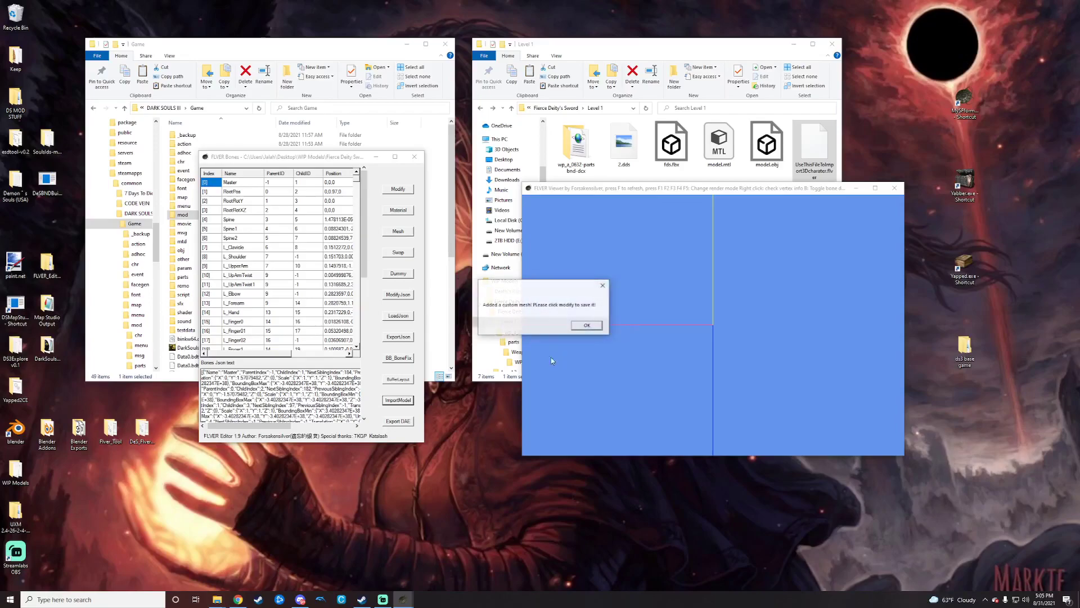
left_click(591, 332)
scroll(647, 375, "down", 5)
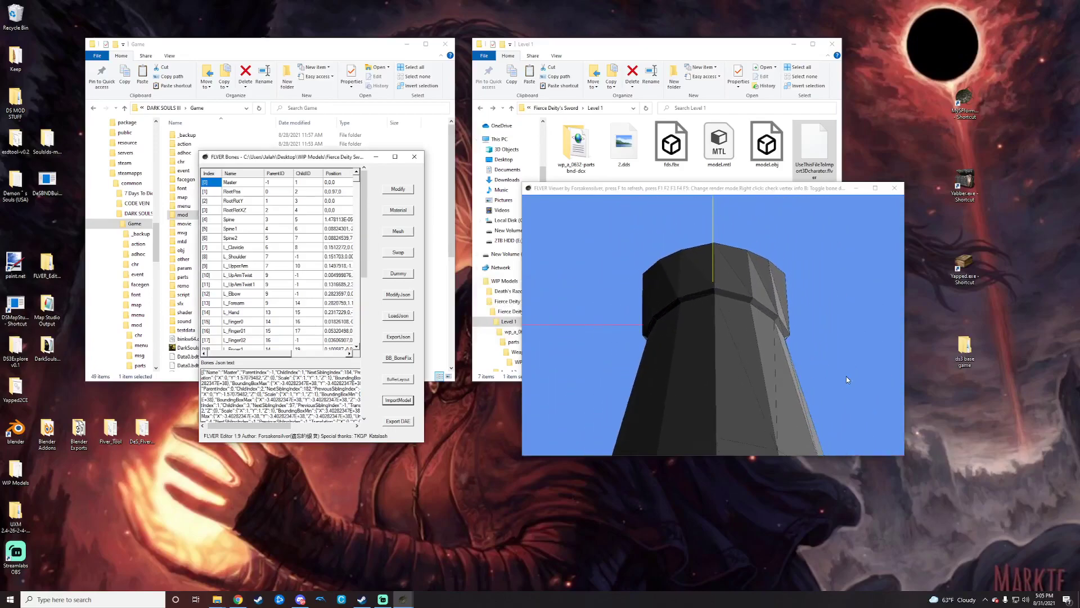
left_click_drag(848, 379, 776, 371)
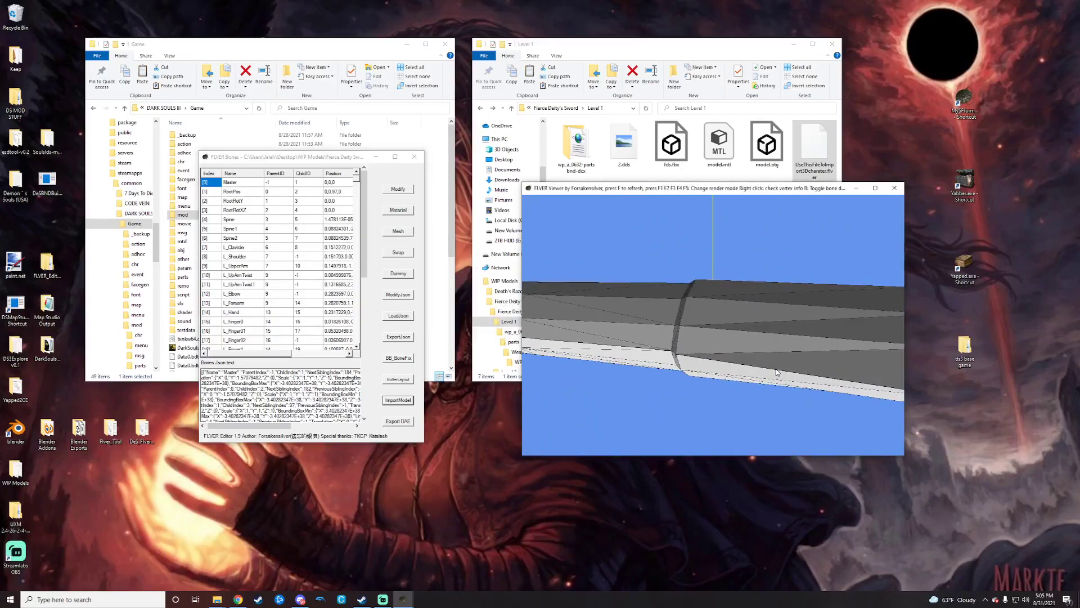
In the Mesh window, exclude meshes 0 and 1 and set scale to 0.7.
left_click(400, 232)
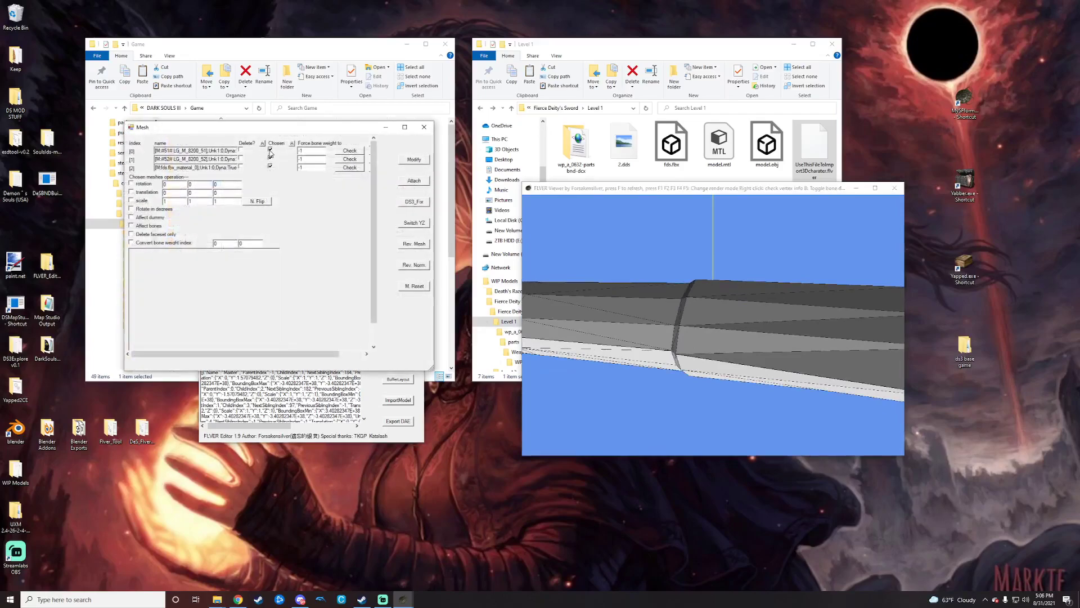
left_click(270, 150)
left_click(270, 158)
left_click(132, 200)
type(".7")
Apply the 0.7 scale to the imported mesh nine times in a row.
left_click(416, 161)
left_click(414, 160)
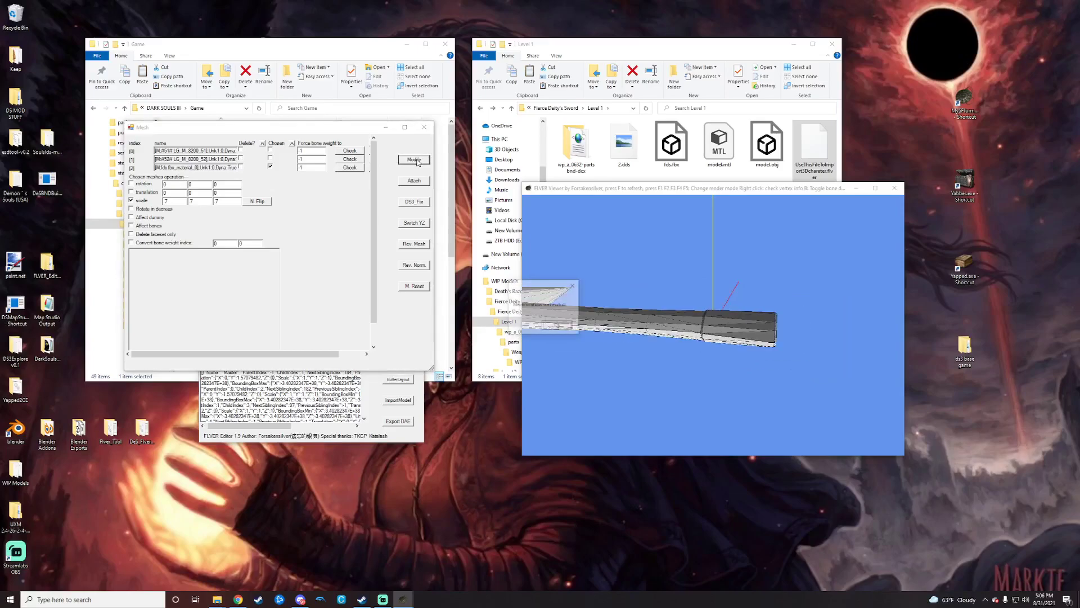
left_click(414, 159)
left_click(414, 160)
left_click(414, 160)
left_click(414, 160)
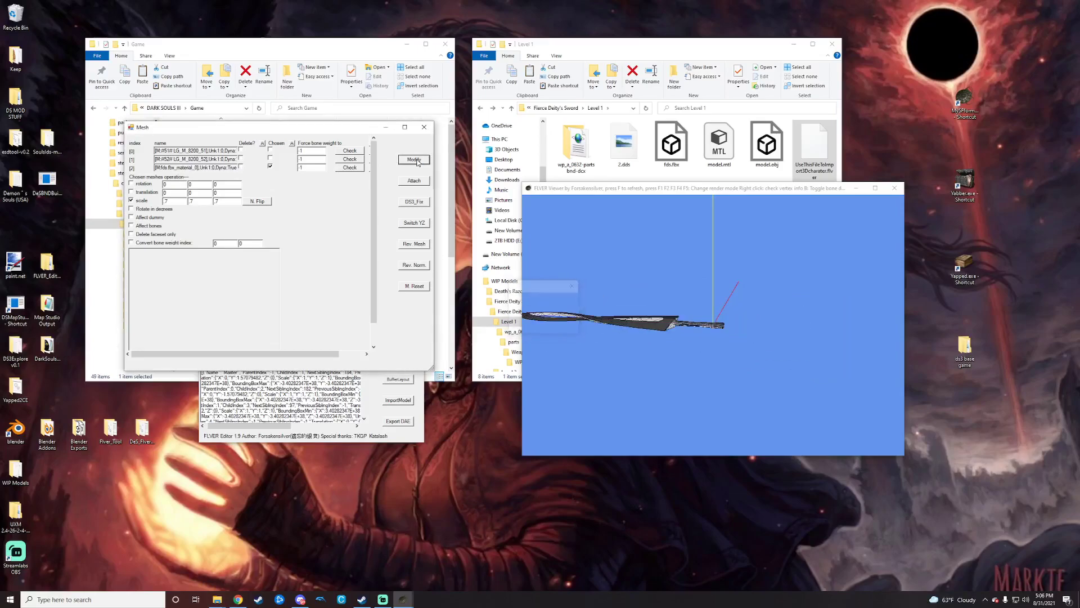
left_click(414, 160)
left_click(414, 160)
left_click(414, 160)
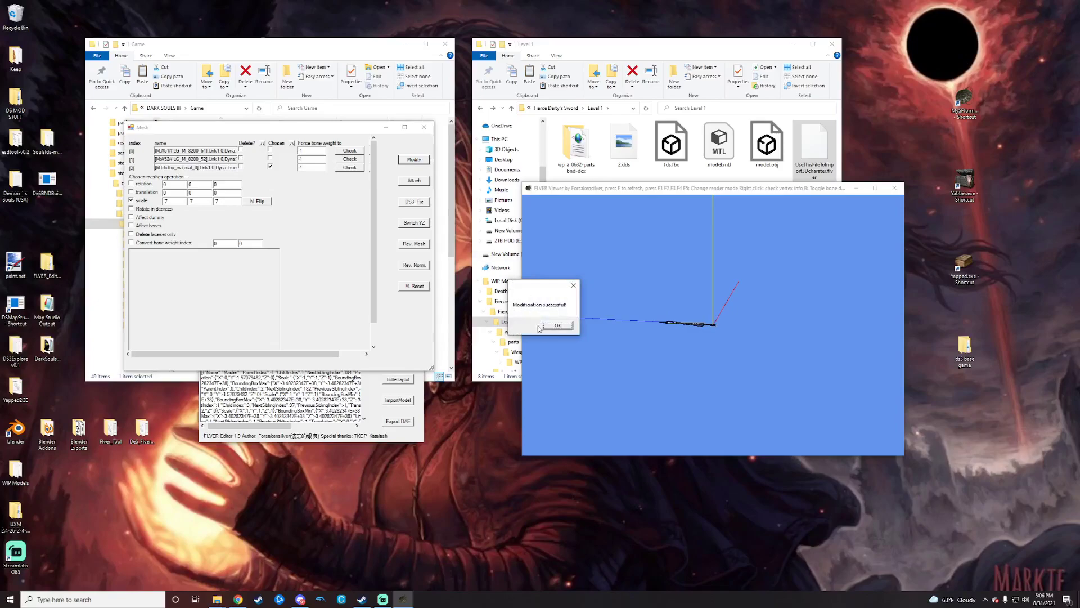
left_click(557, 325)
Inspect the shrunken sword and apply the 0.7 scale once more.
scroll(714, 345, "up", 3)
scroll(715, 355, "up", 3)
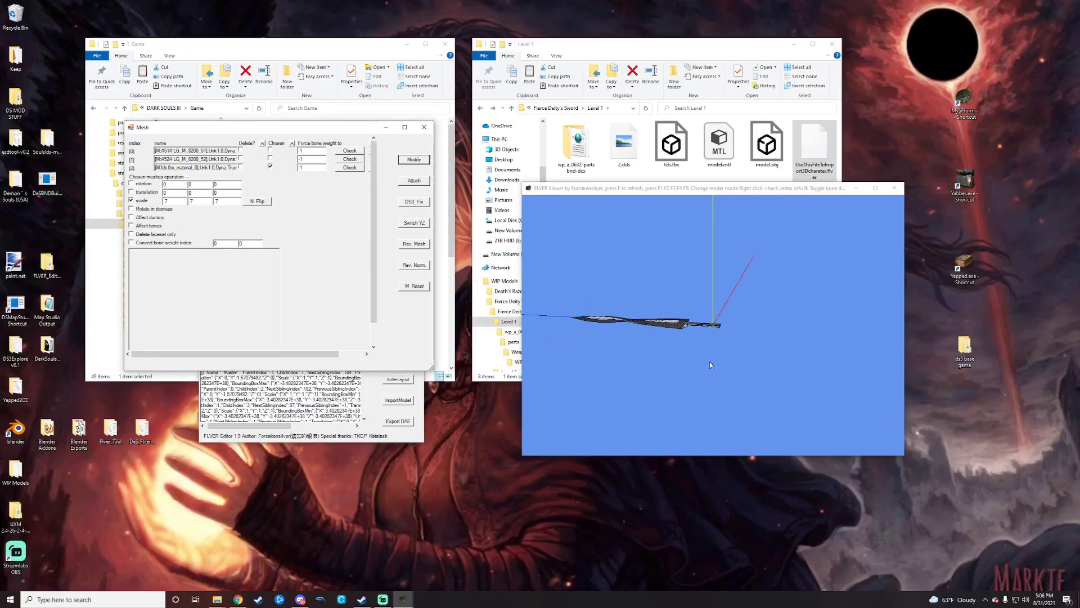
left_click_drag(703, 350, 663, 379)
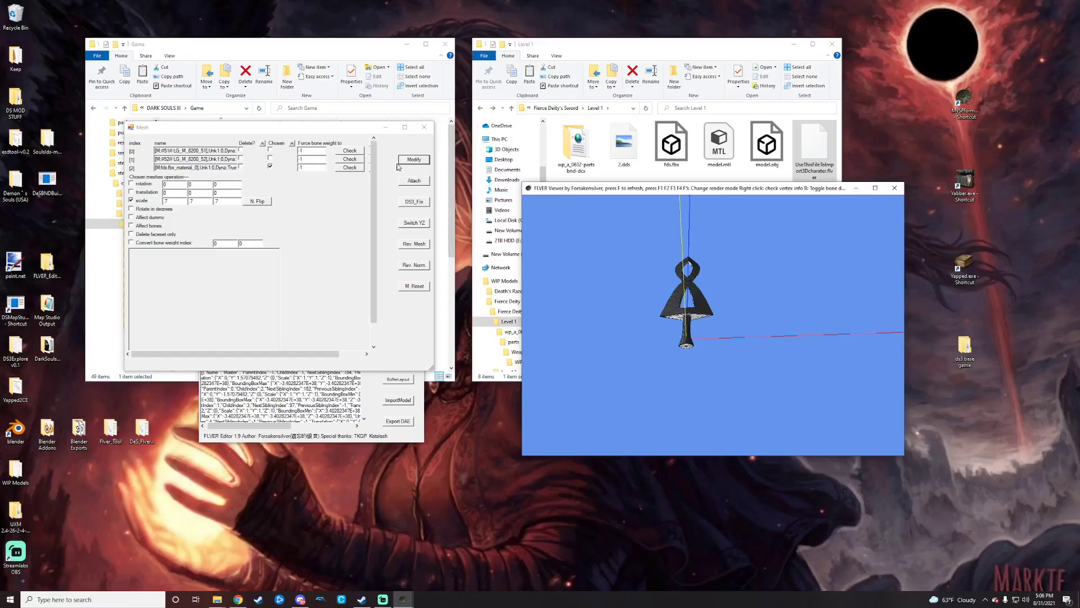
left_click(425, 164)
left_click(555, 322)
left_click_drag(610, 338, 656, 345)
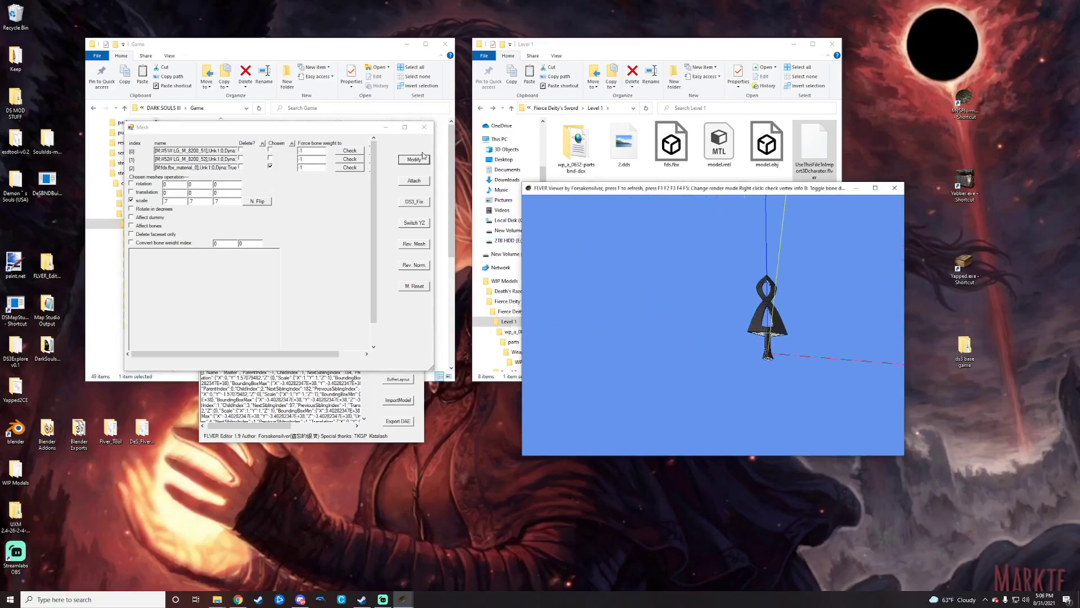
Close the Mesh window and save the modified FLVER model.
left_click(425, 127)
left_click(402, 190)
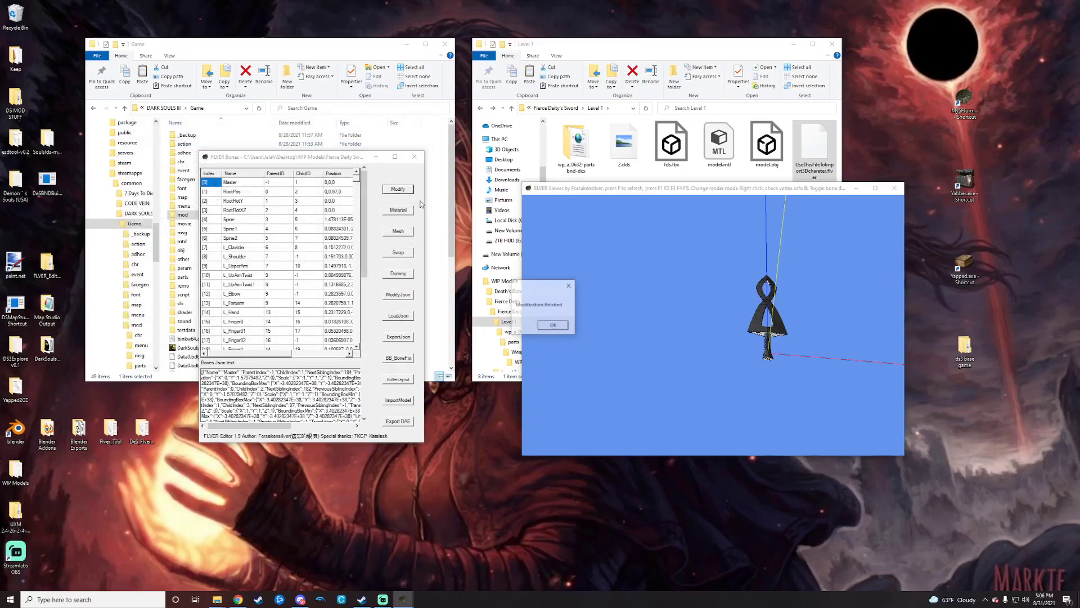
left_click(553, 325)
Close the bones editor and rename the updated .flver in Level 1 to fds.flver.
left_click(415, 156)
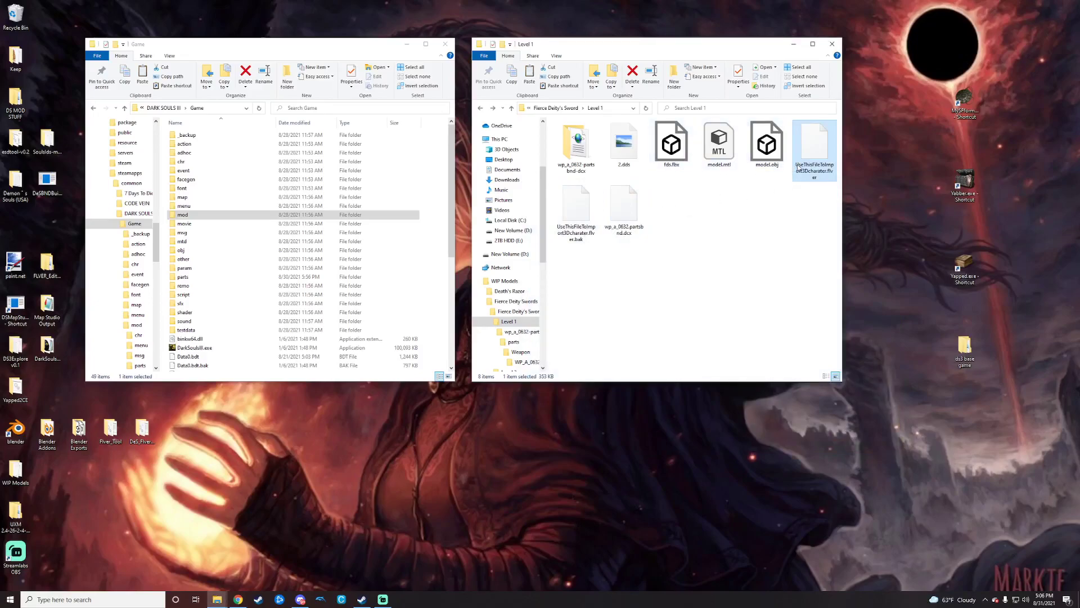
right_click(825, 169)
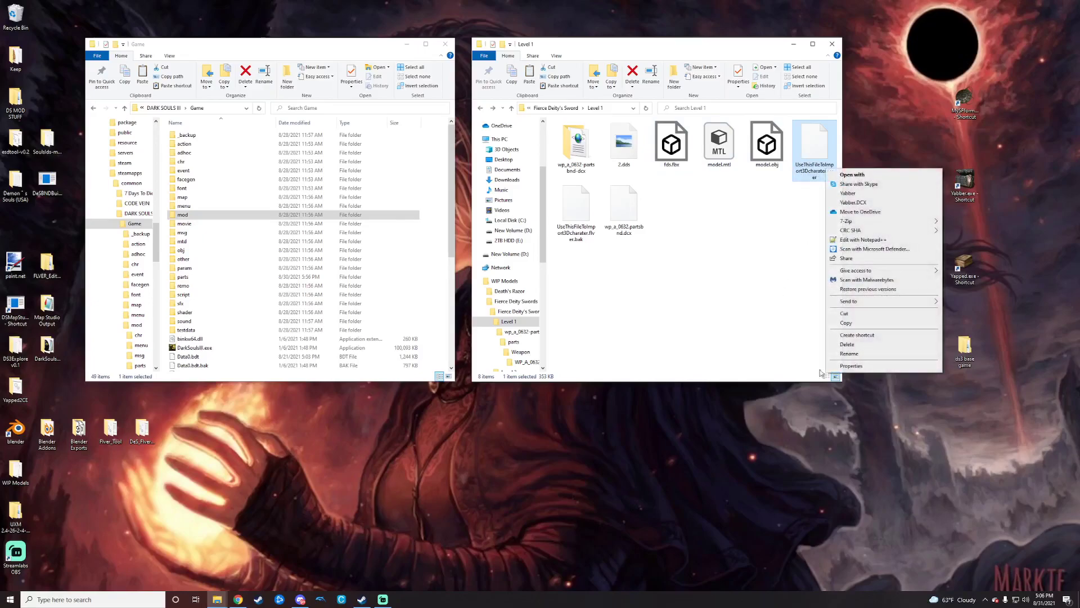
left_click(854, 354)
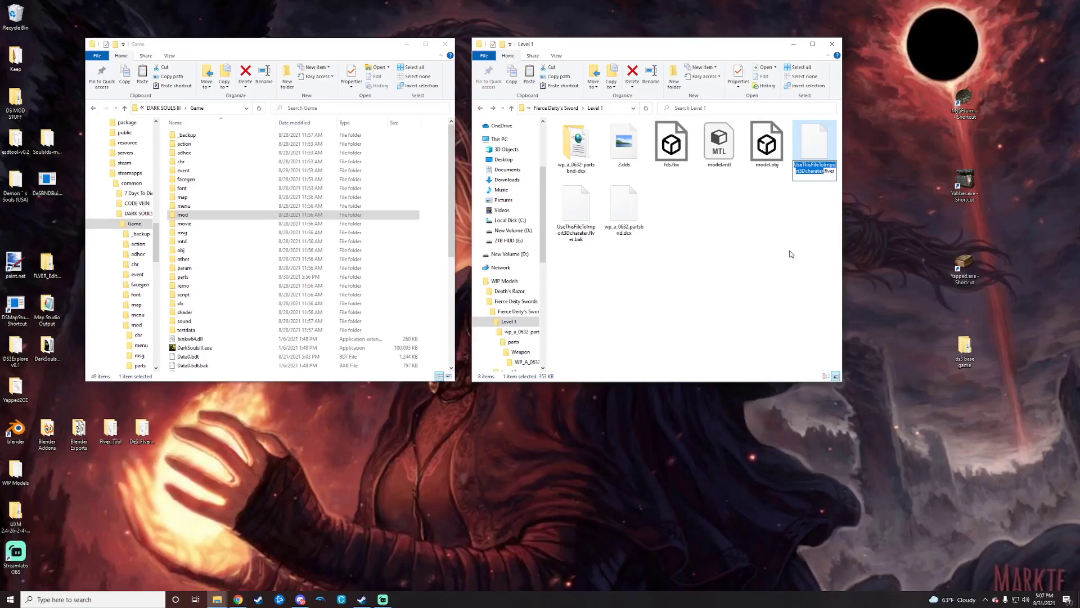
type("fds")
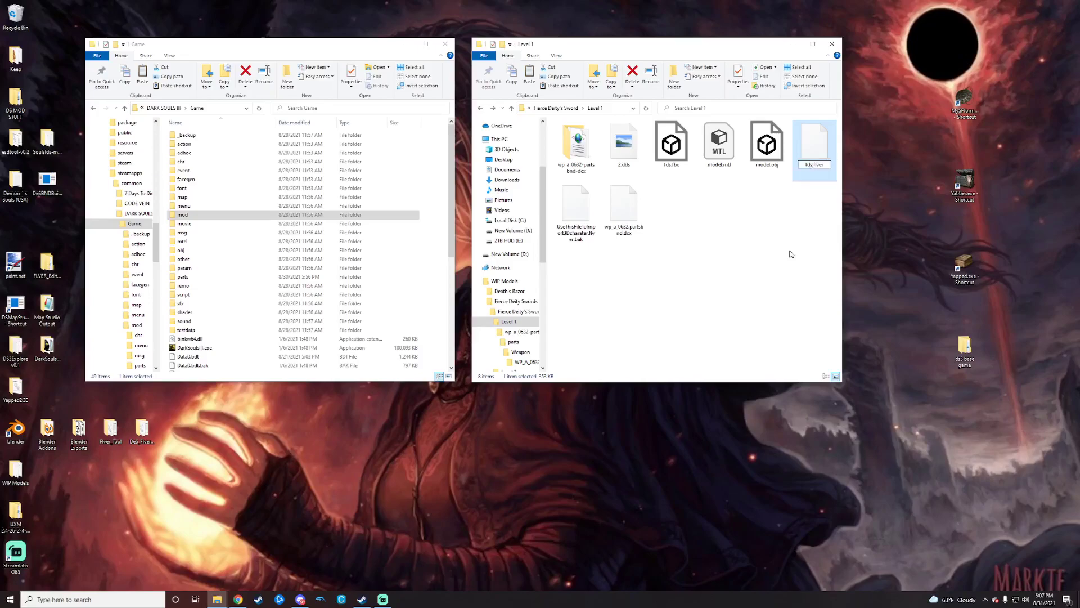
left_click(791, 255)
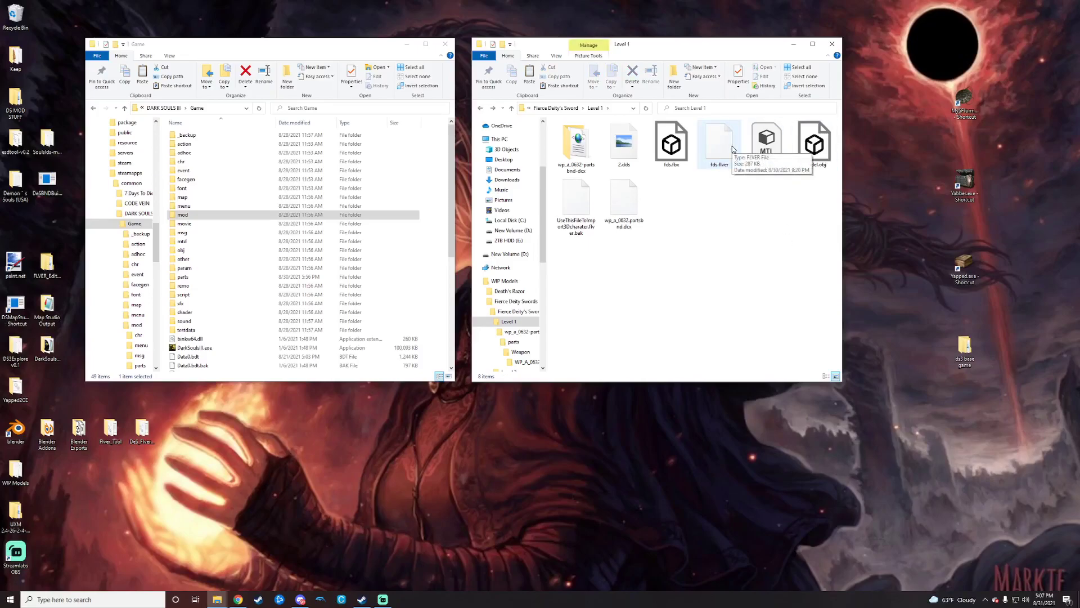
Navigate to parts\Weapon\WP_A_0632 and load WP_A_0632.flver into FLVER Editor.
double_click(576, 151)
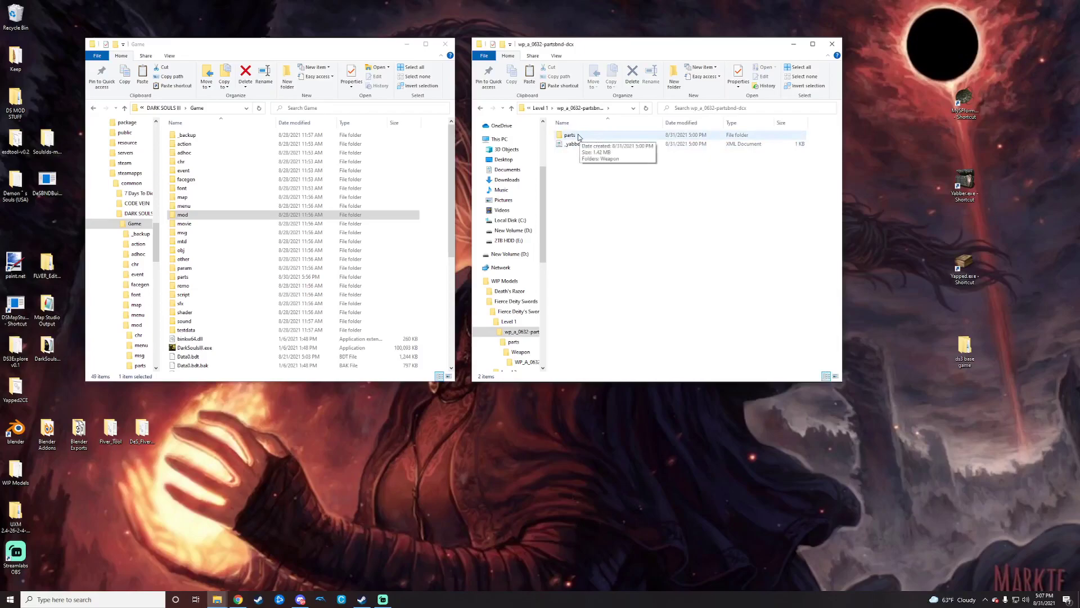
double_click(587, 137)
double_click(589, 136)
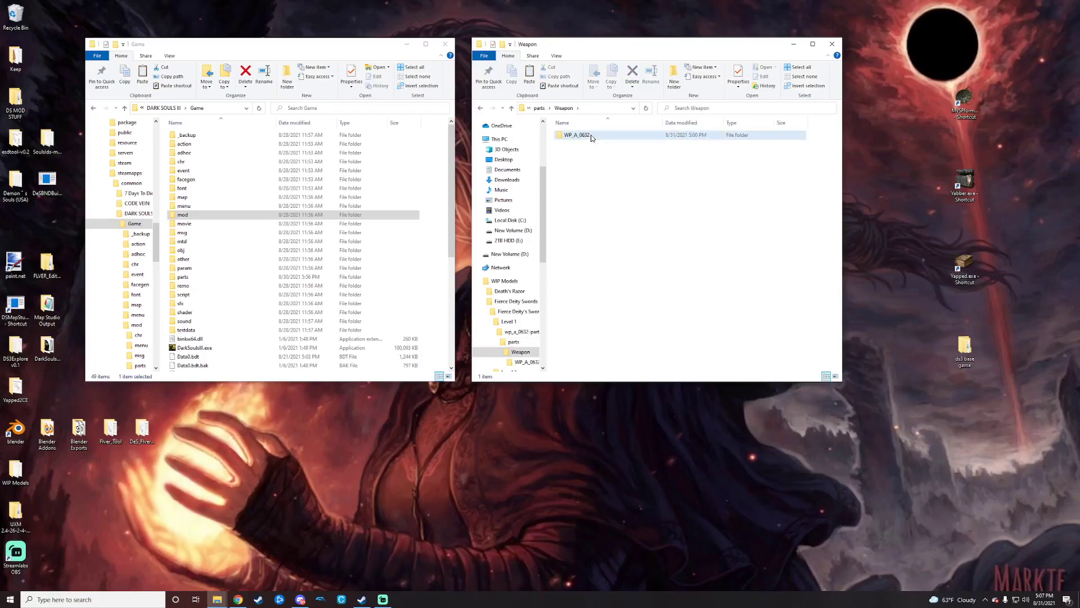
double_click(591, 137)
left_click_drag(608, 143, 959, 101)
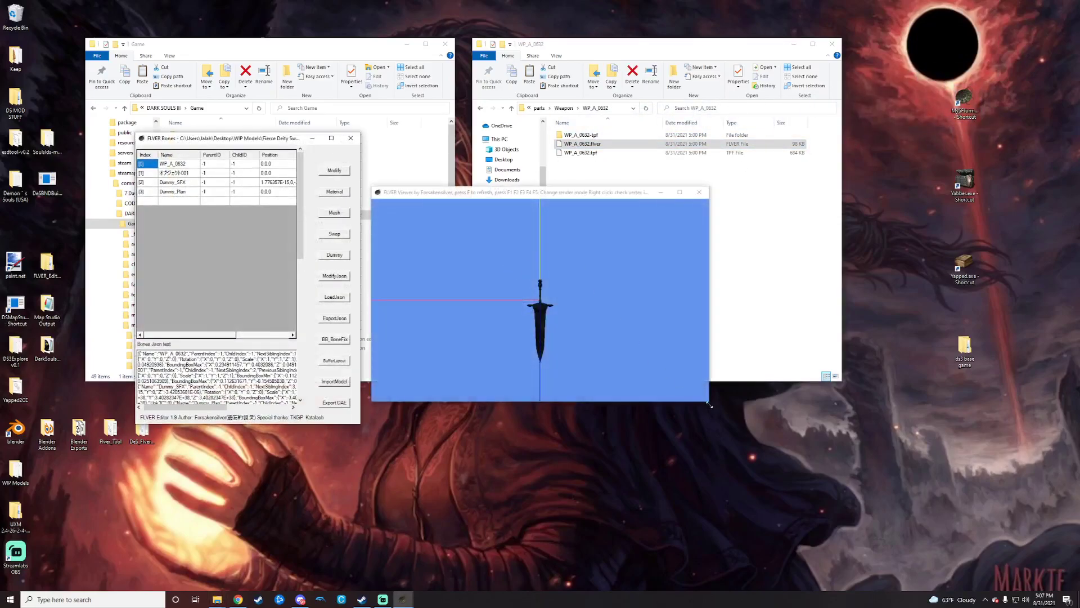
left_click_drag(709, 404, 756, 472)
left_click_drag(577, 198, 644, 150)
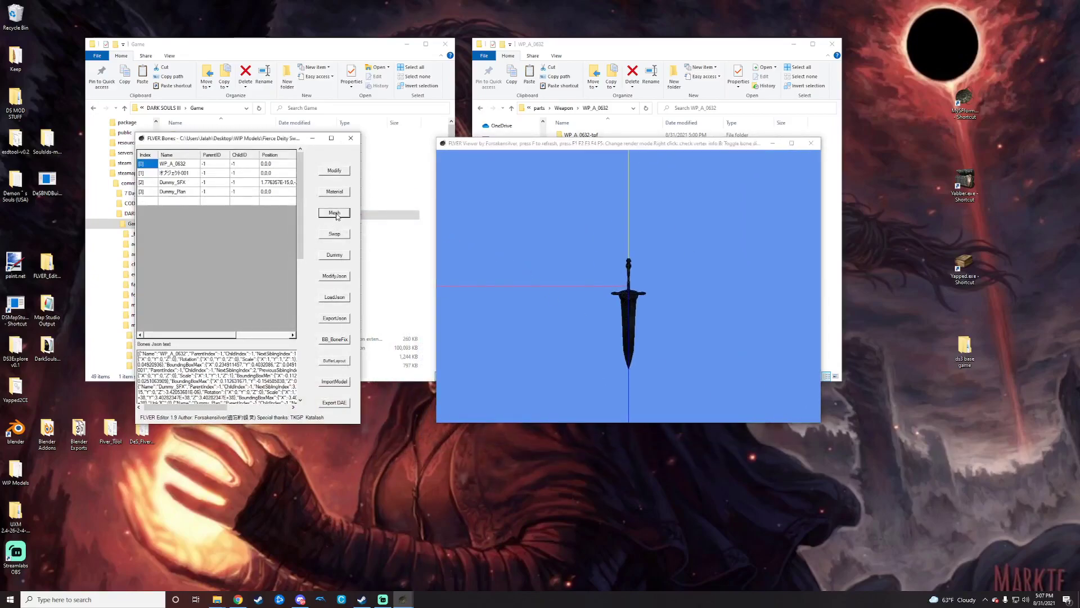
Attach fds.flver to the WP_A_0632 model in the Mesh window and apply it.
left_click(335, 213)
left_click(437, 204)
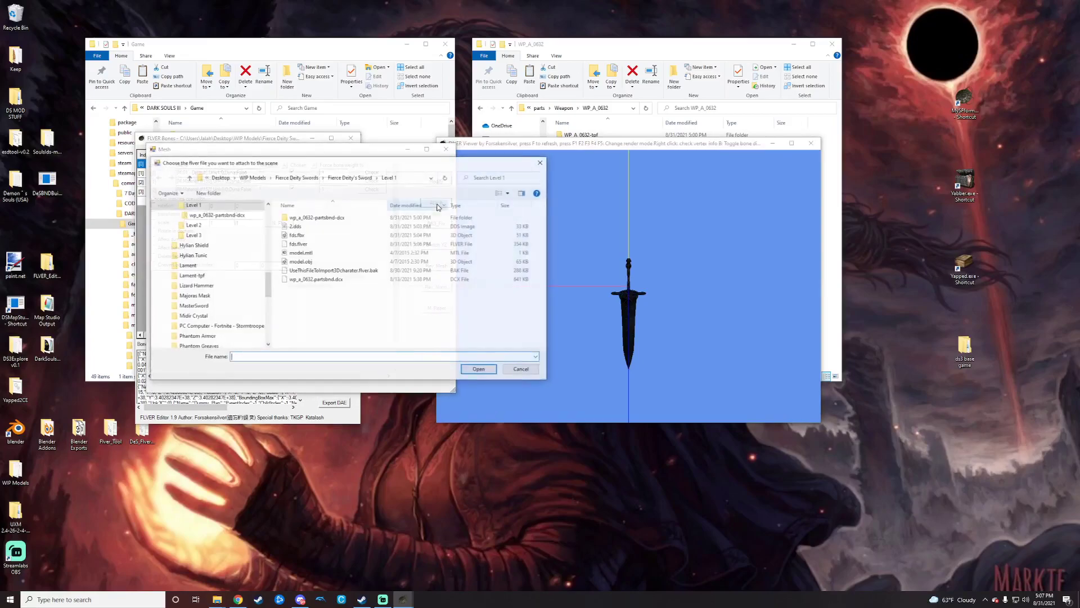
left_click(299, 243)
left_click(472, 368)
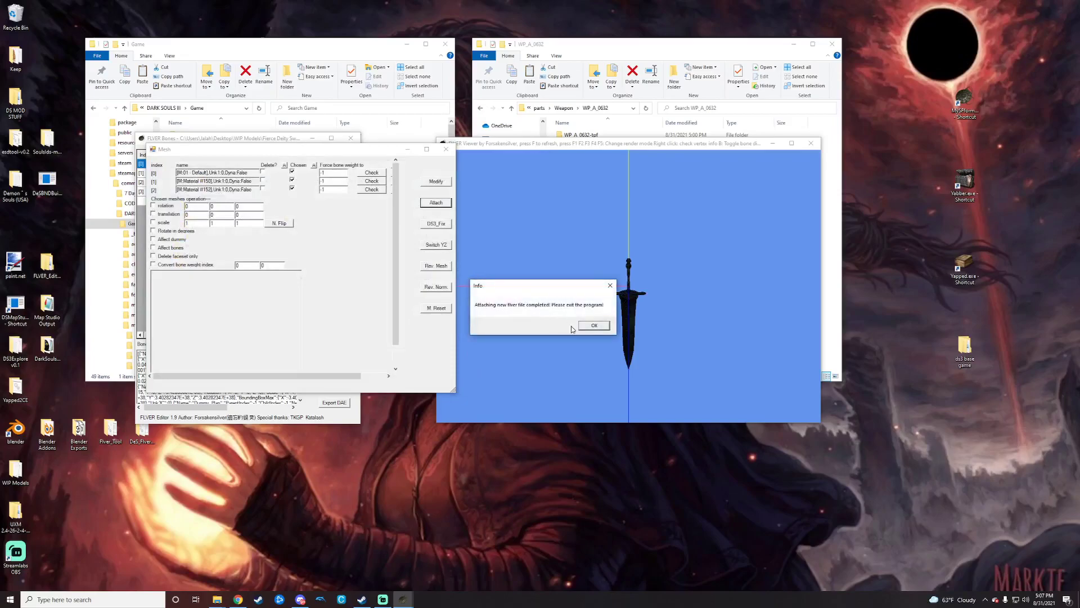
left_click(591, 326)
left_click(437, 184)
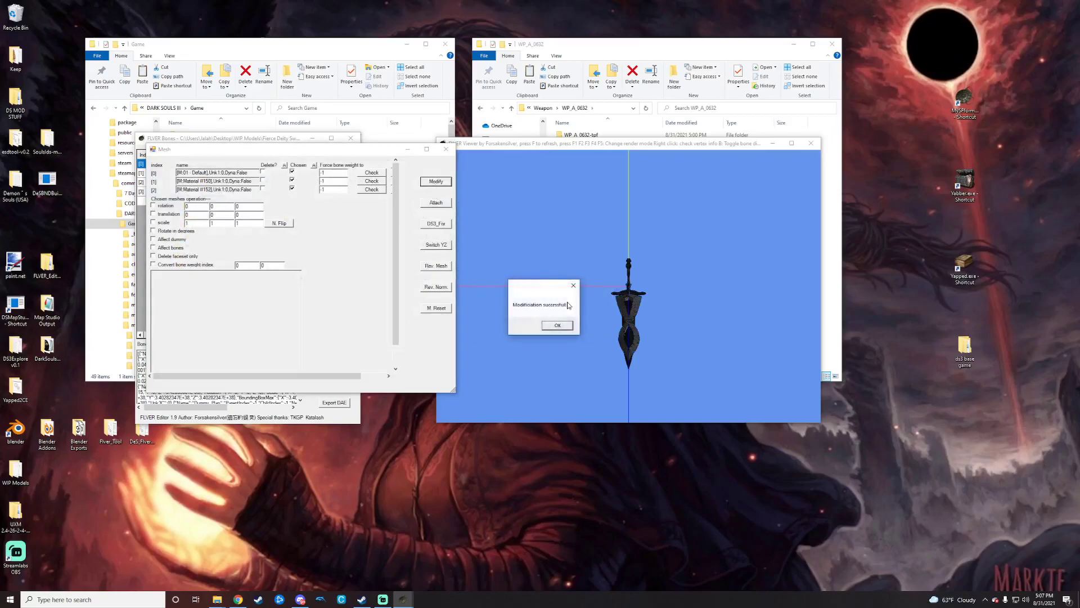
left_click(555, 326)
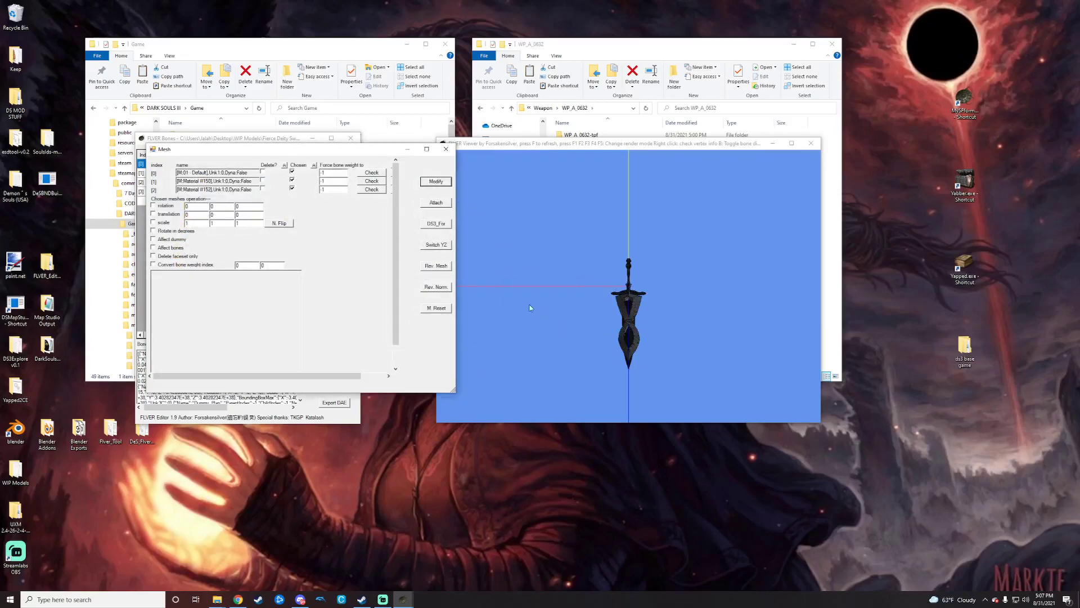
Close the Mesh window, save the combined model, and close the bones window.
left_click(446, 149)
left_click(334, 172)
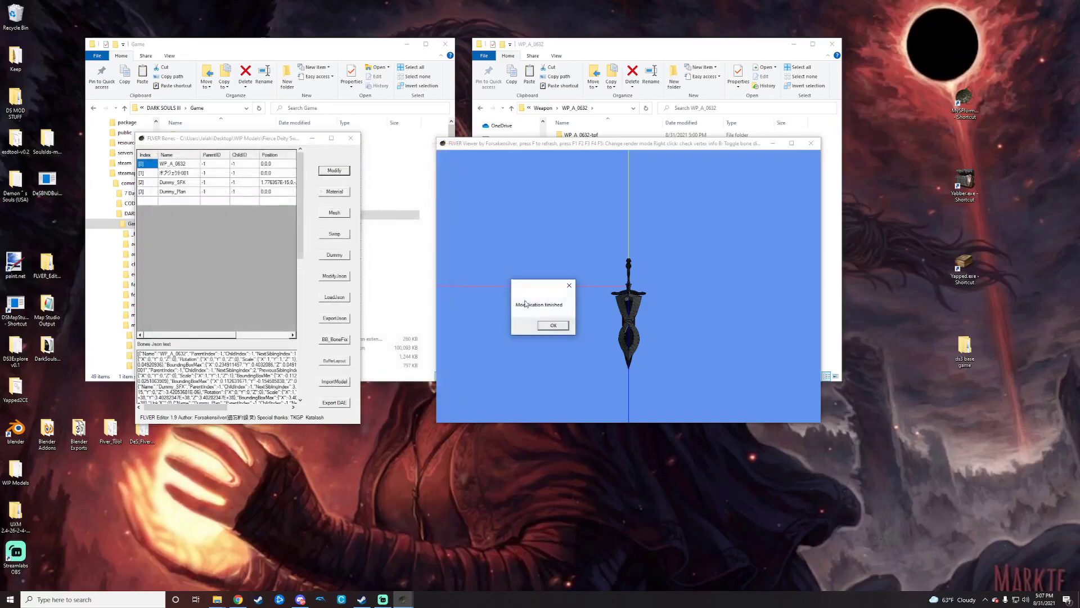
left_click(554, 325)
left_click(351, 138)
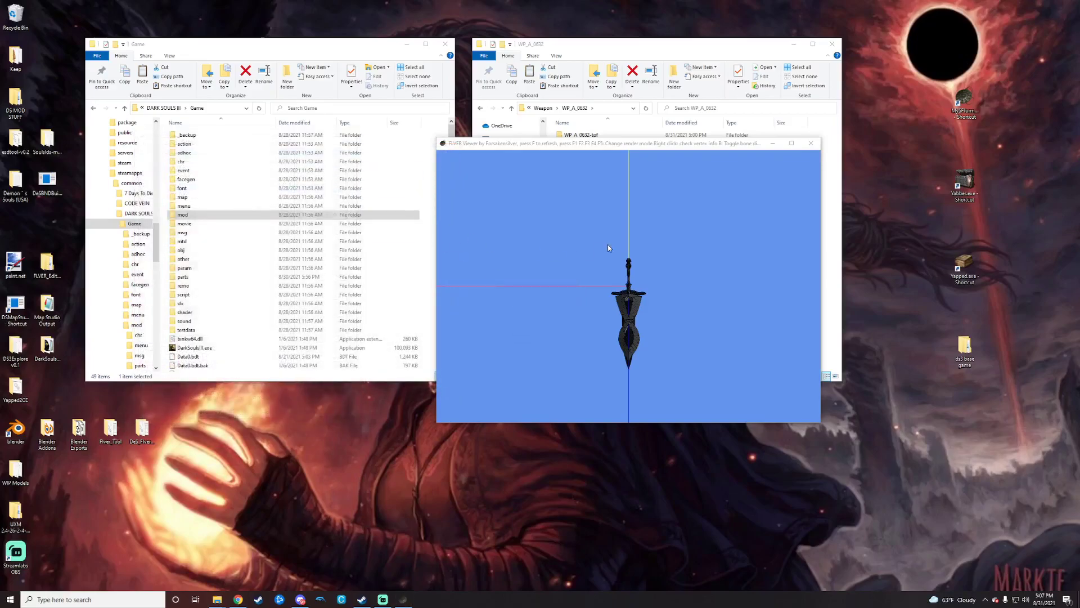
Reload WP_A_0632.flver in FLVER Editor and arrange the Bones and Viewer windows to preview the combined sword.
key("Escape")
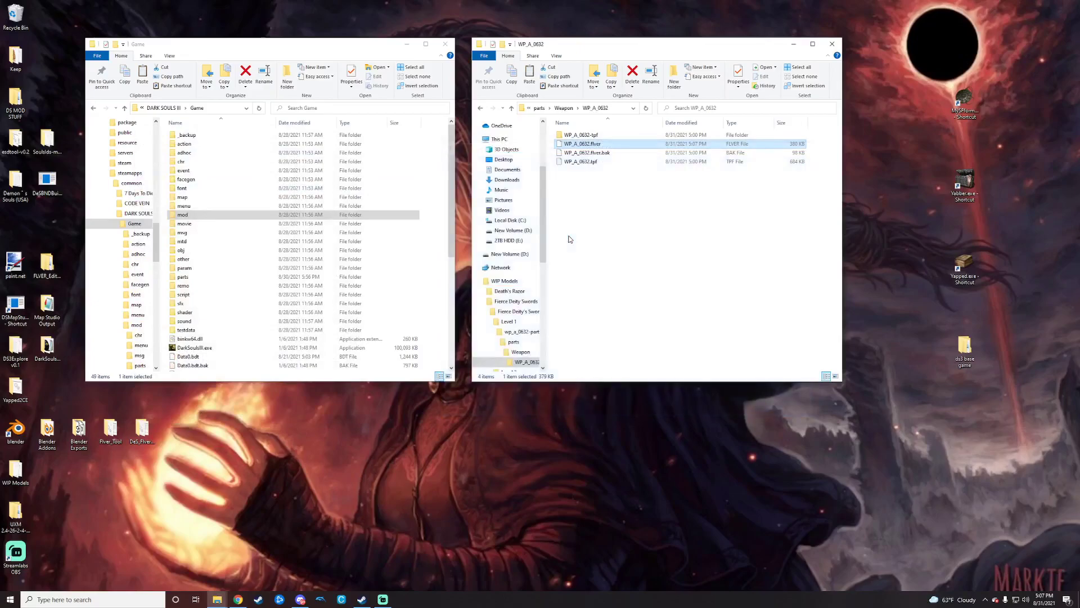
left_click_drag(647, 144, 964, 99)
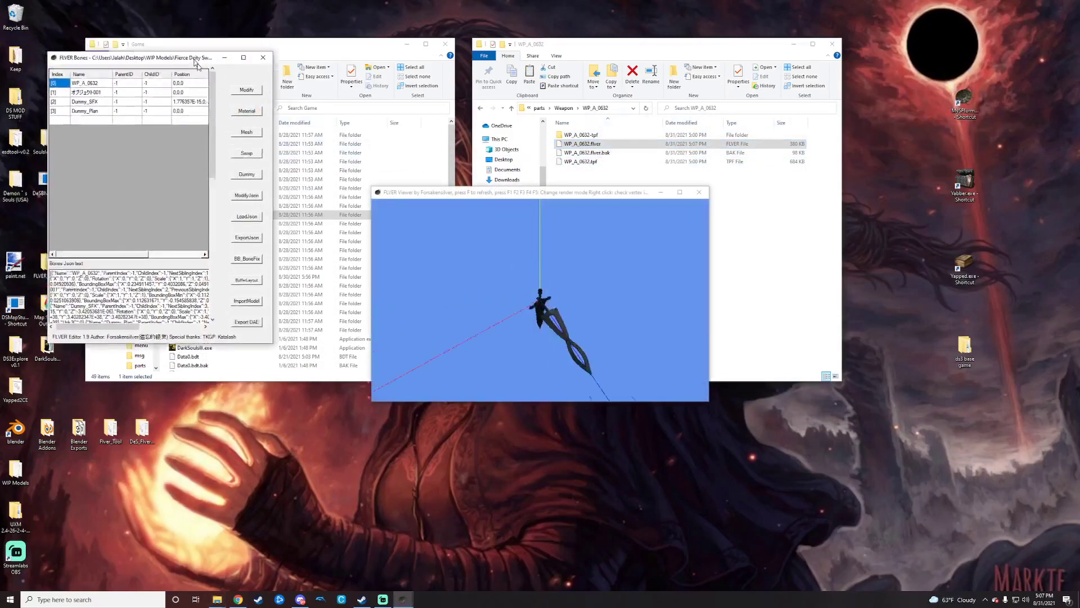
left_click_drag(168, 17, 255, 144)
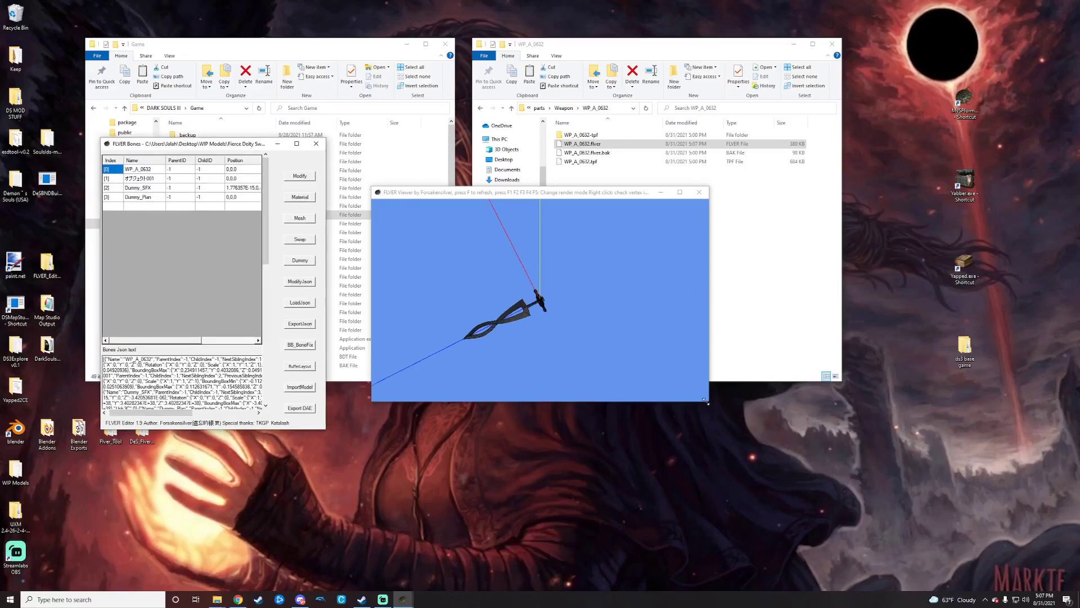
left_click_drag(705, 401, 795, 481)
left_click_drag(603, 195, 625, 142)
left_click_drag(228, 145, 247, 144)
mouse_move(563, 292)
left_mouse_down()
mouse_move(622, 313)
mouse_move(559, 273)
mouse_move(642, 284)
mouse_move(571, 274)
mouse_move(574, 289)
mouse_move(633, 302)
mouse_move(595, 280)
mouse_move(555, 300)
mouse_move(563, 311)
mouse_move(557, 285)
mouse_move(508, 297)
mouse_move(565, 285)
left_mouse_up()
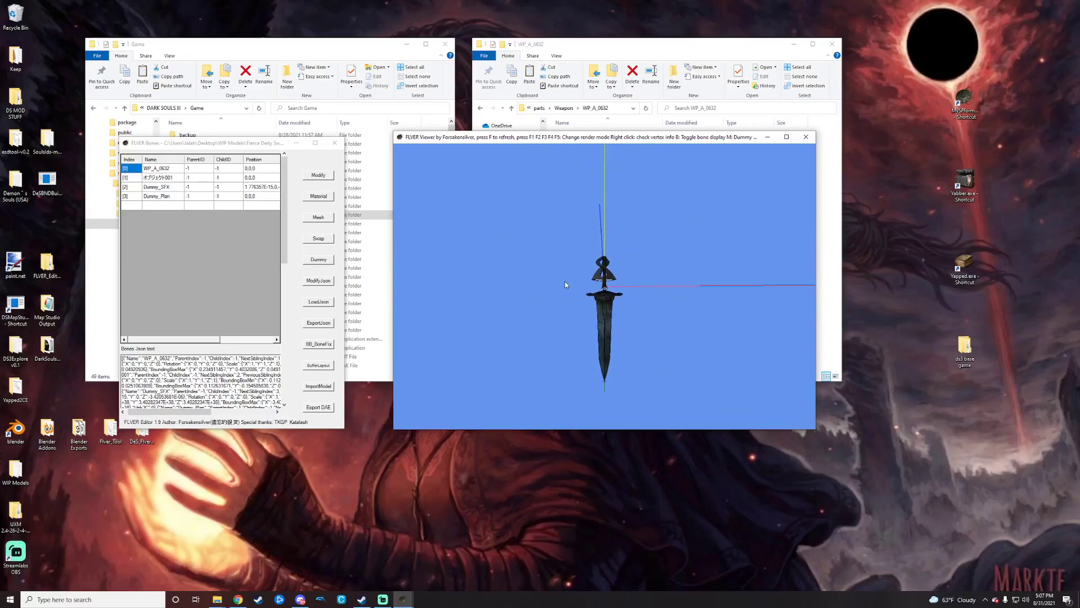
In the Mesh window, untick the original meshes so only mesh [5] stays Chosen.
left_click(319, 218)
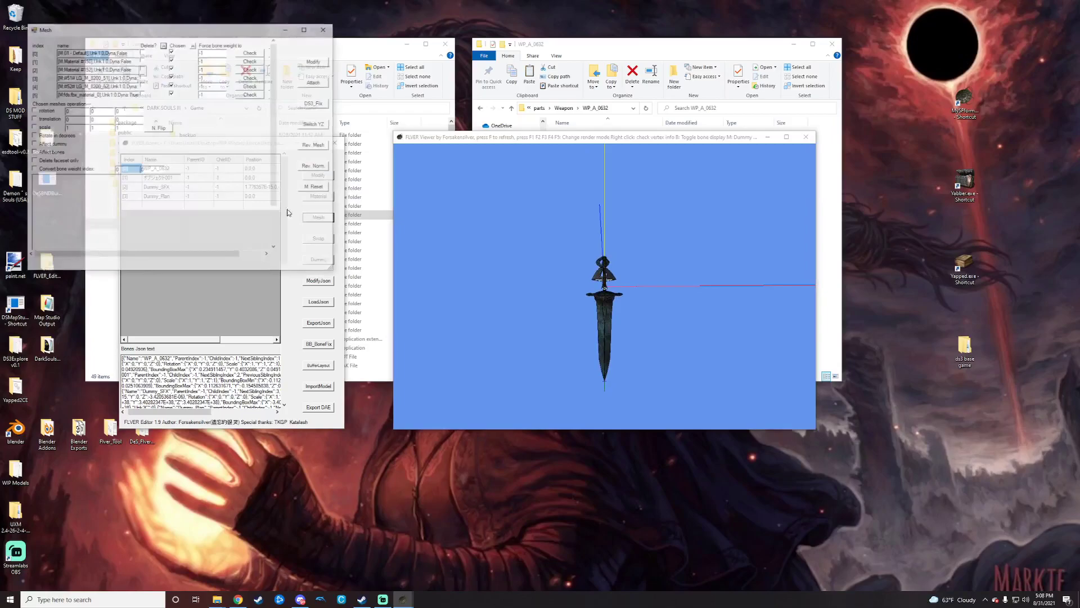
left_click(171, 51)
left_click(171, 60)
left_click(171, 68)
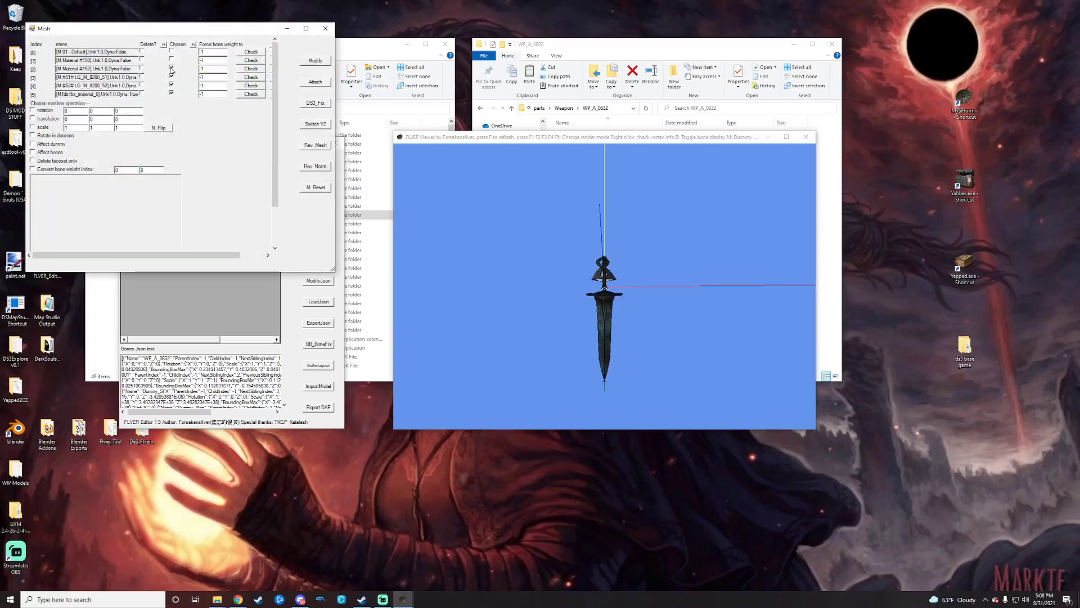
left_click(171, 76)
left_click(171, 85)
Rotate the chosen mesh 90 degrees, then -90 degrees, applying each with Modify.
left_click(32, 110)
left_click(32, 135)
type("90")
left_click(315, 60)
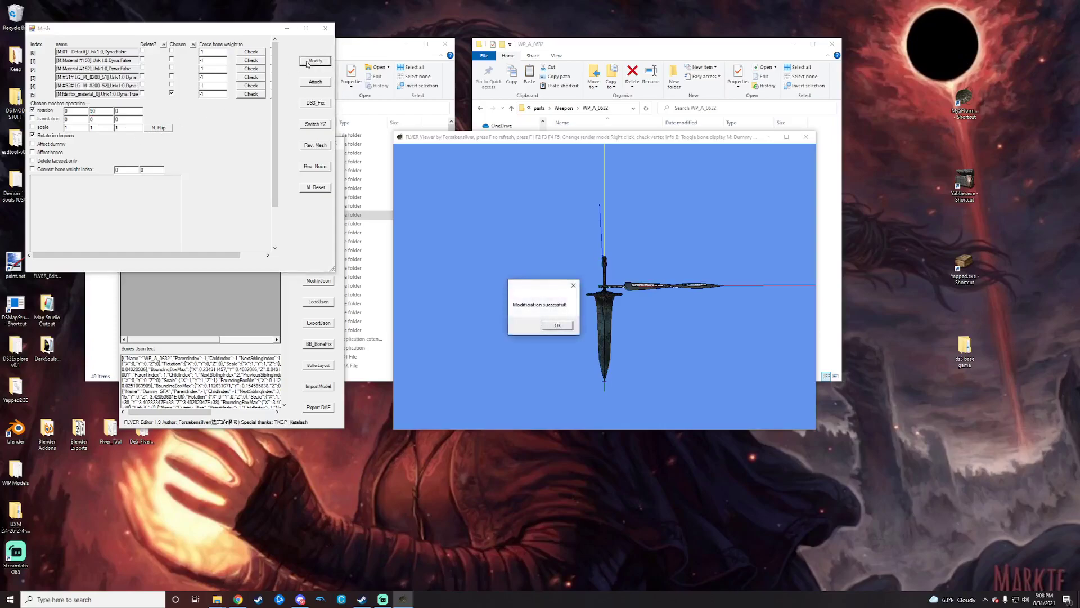
left_click(566, 326)
double_click(92, 111)
key("BackSpace")
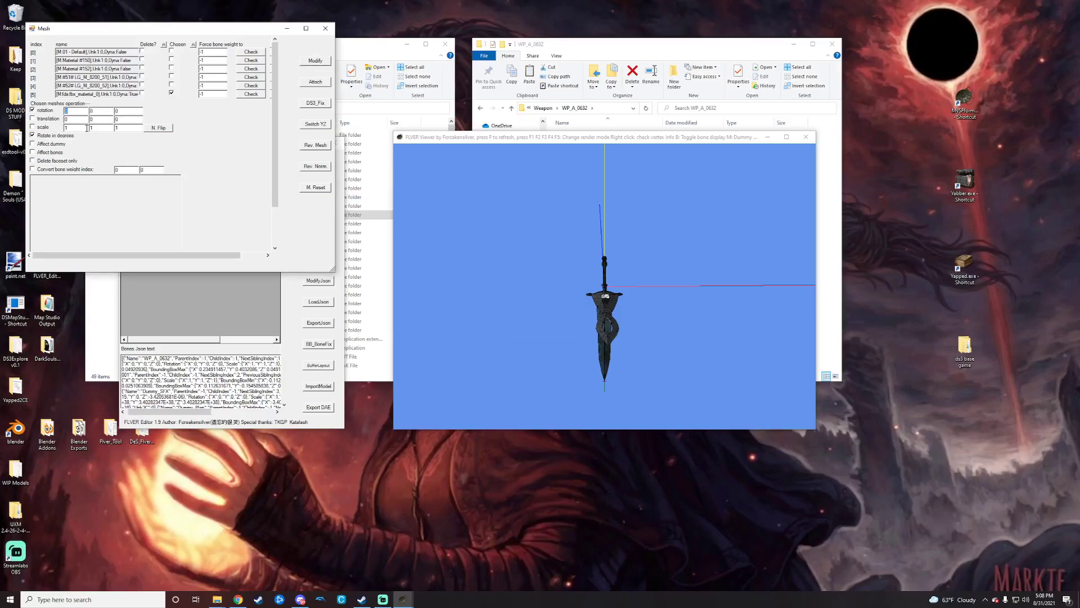
type("90")
type("-")
left_click(313, 61)
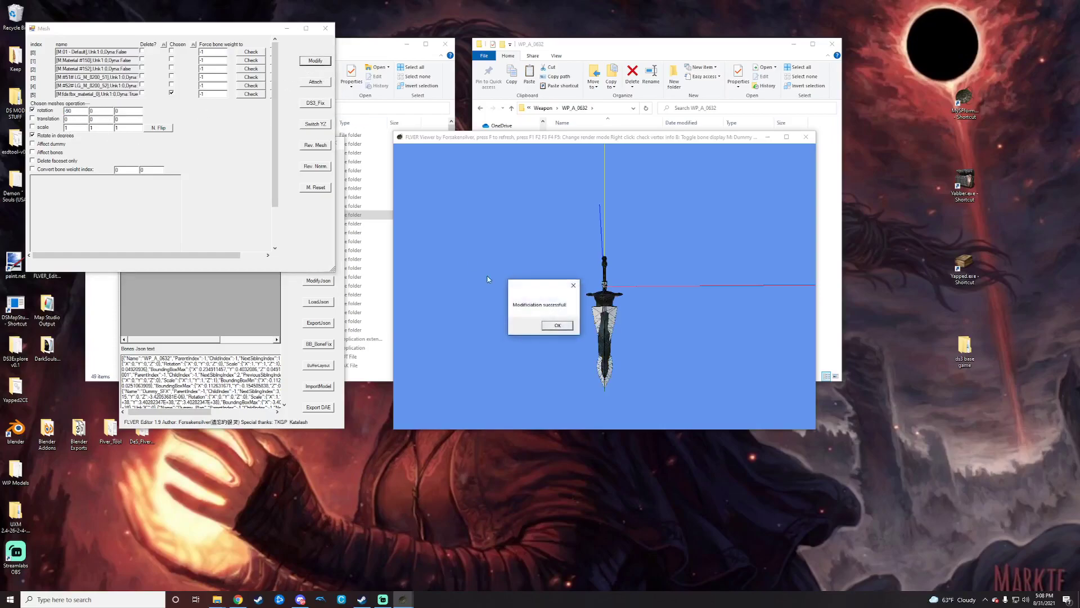
left_click(557, 326)
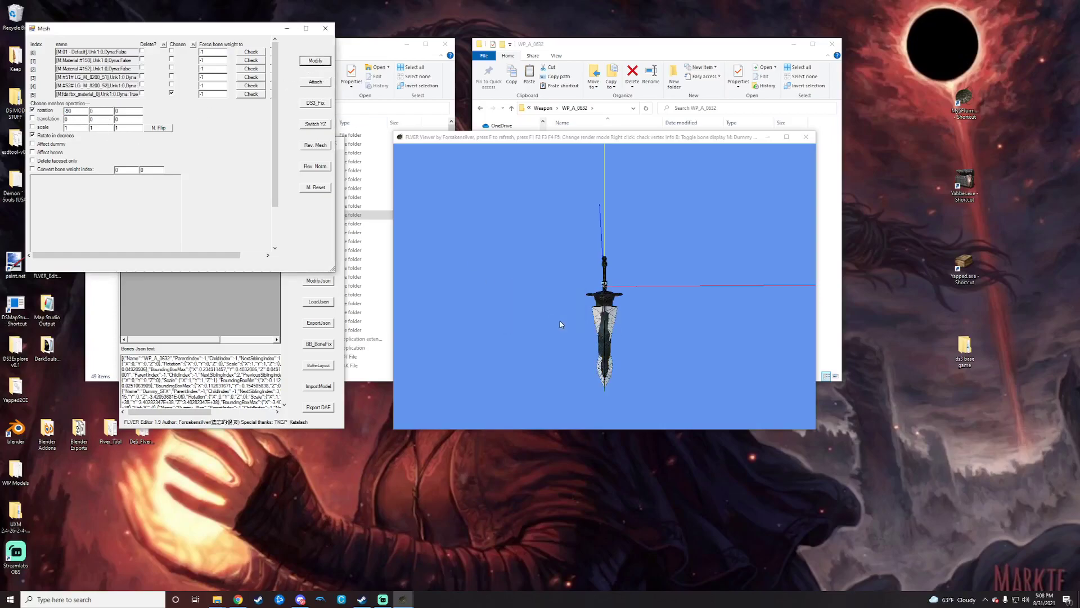
left_click_drag(560, 324, 670, 337)
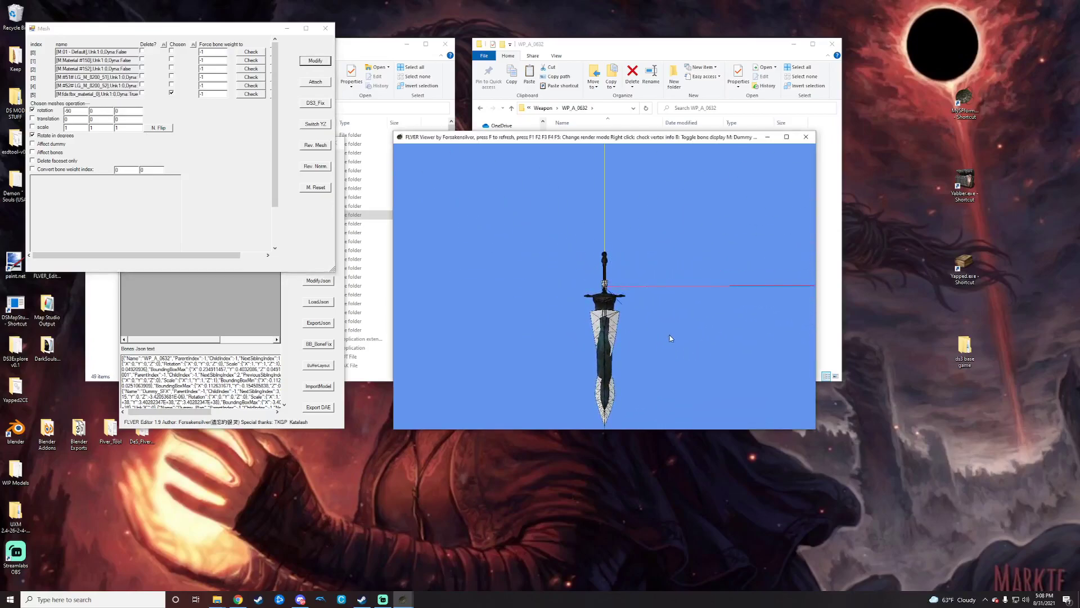
Reset rotation to 0 and translate the attached mesh by 0.02 on Y, applied repeatedly.
left_click(32, 110)
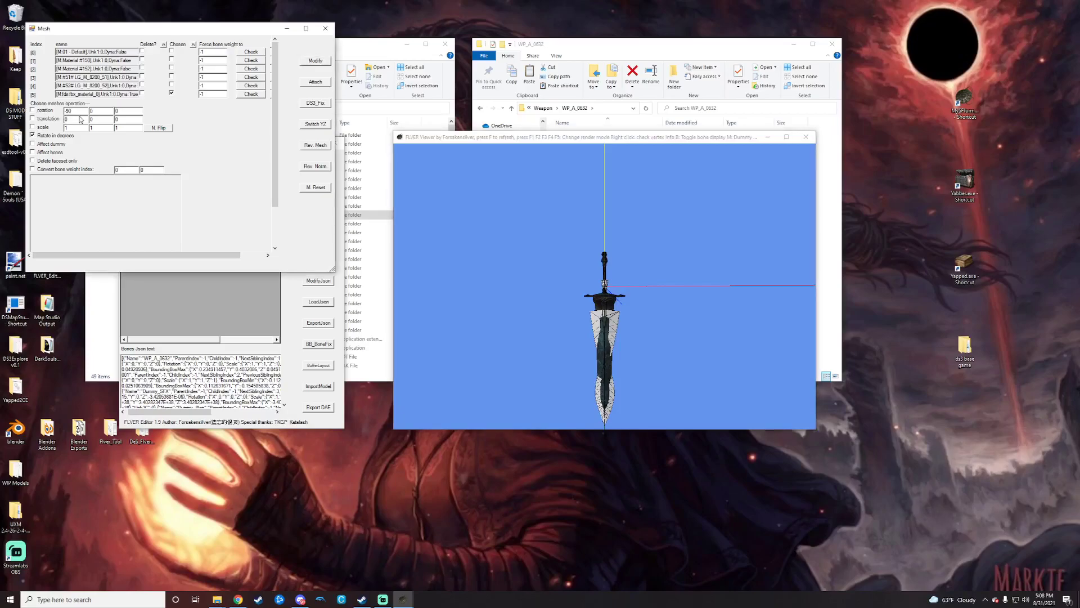
double_click(68, 111)
key("BackSpace")
type("0")
left_click(32, 119)
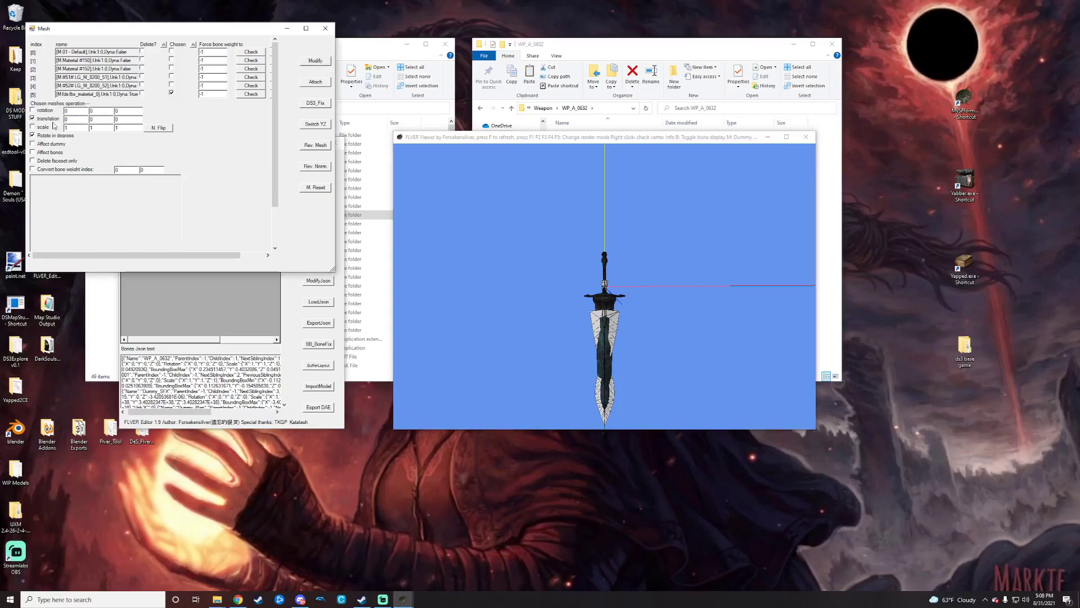
double_click(91, 120)
left_click(314, 61)
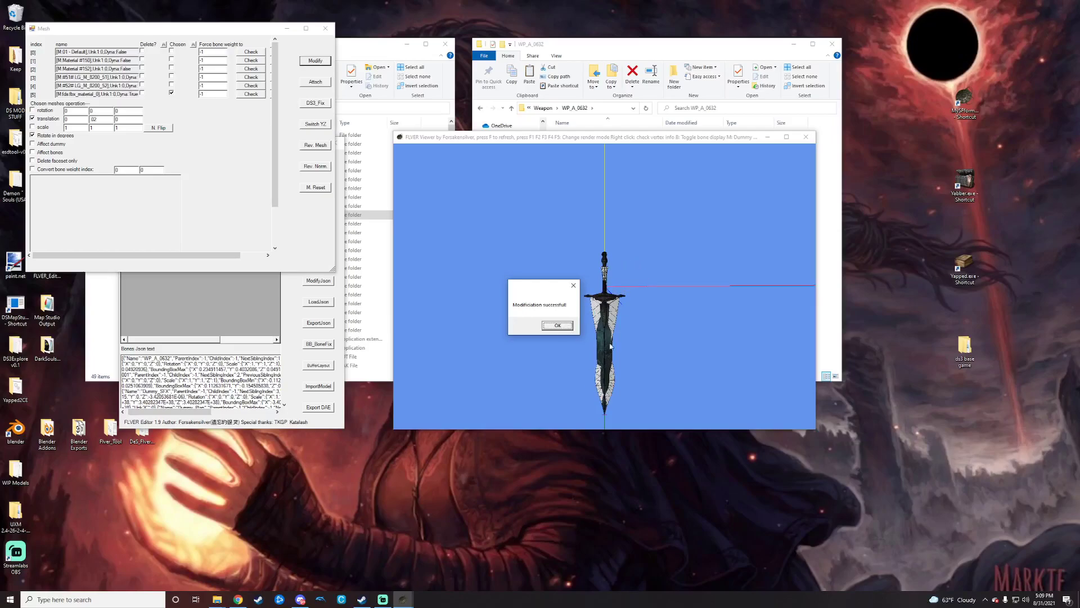
left_click(563, 327)
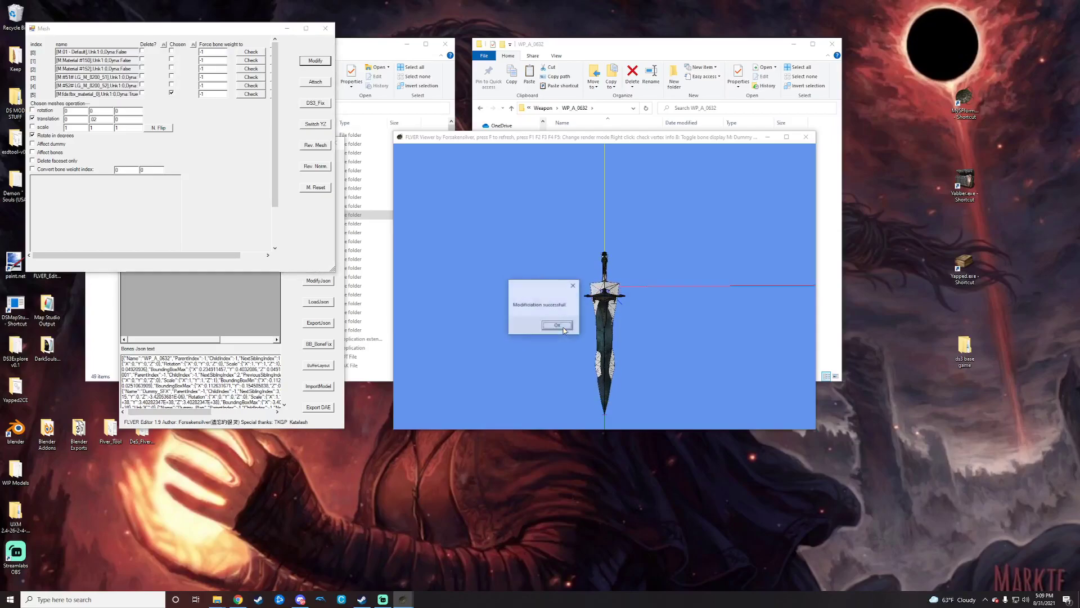
left_click(568, 327)
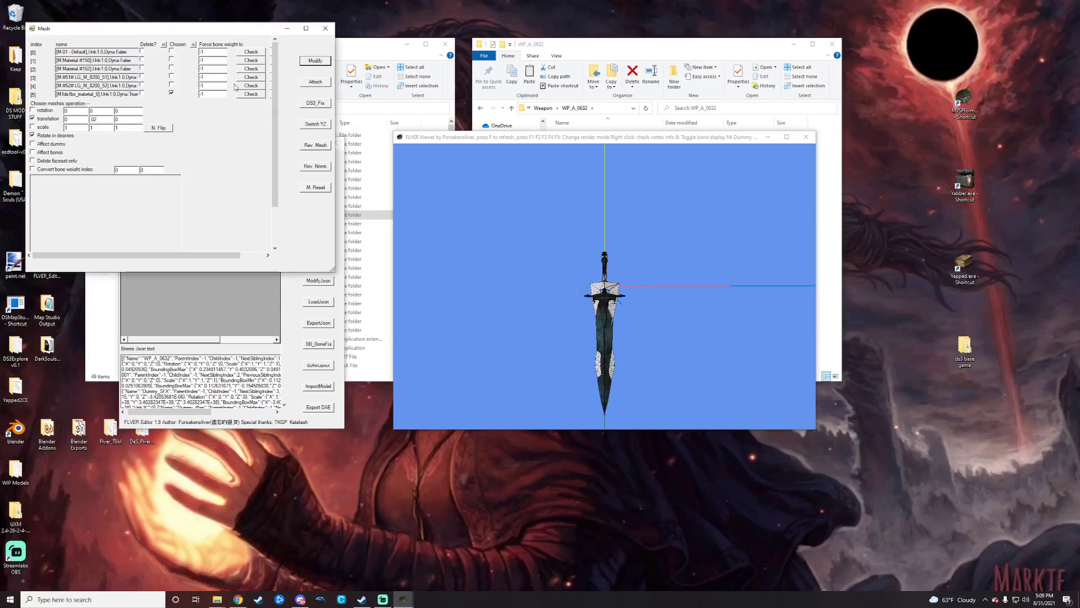
Switch from translation to scale and apply a 1.05 scale on X, Y and Z twice.
double_click(93, 119)
key("BackSpace")
left_click(39, 118)
left_click(35, 127)
left_click(94, 127)
left_click(316, 61)
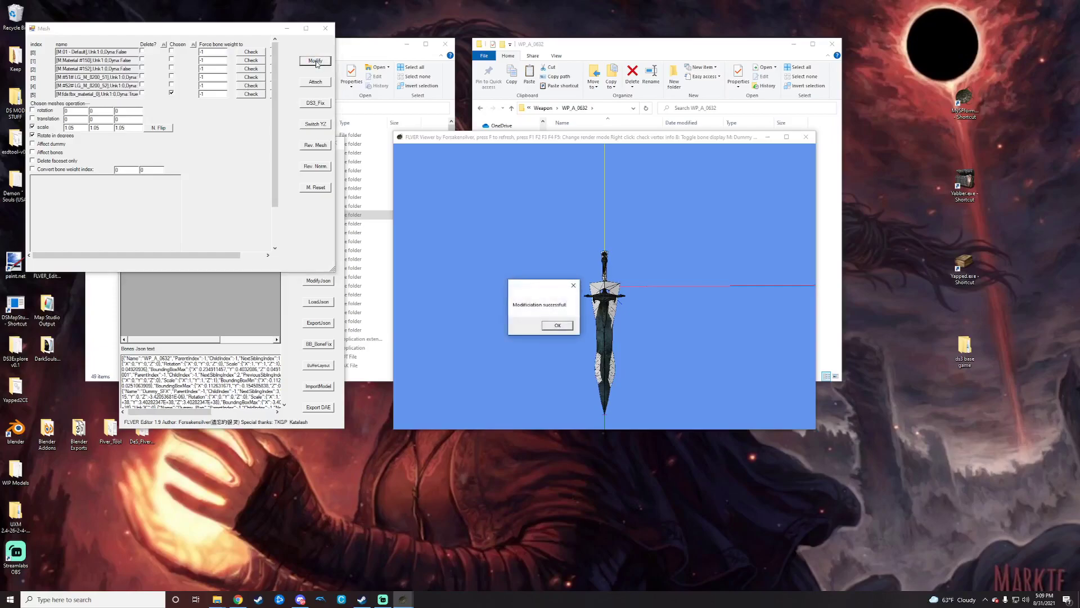
key("Return")
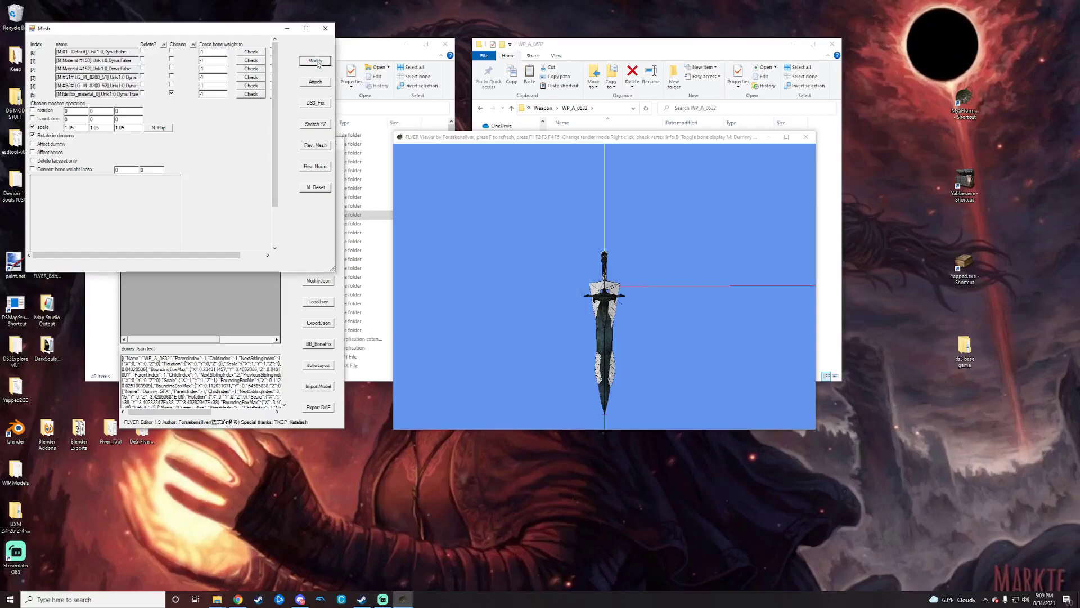
left_click(316, 61)
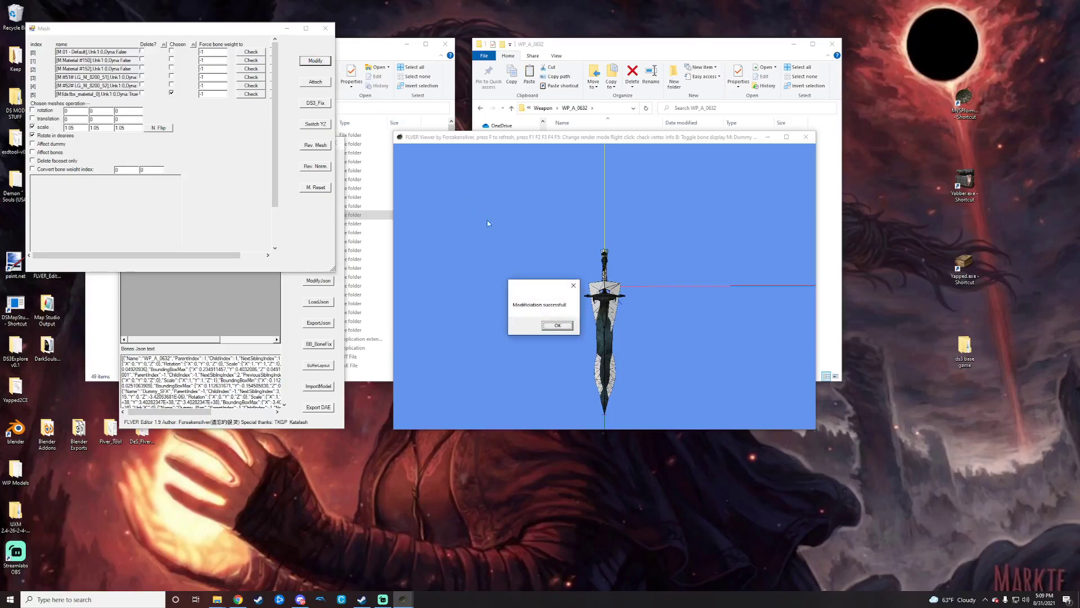
left_click(553, 326)
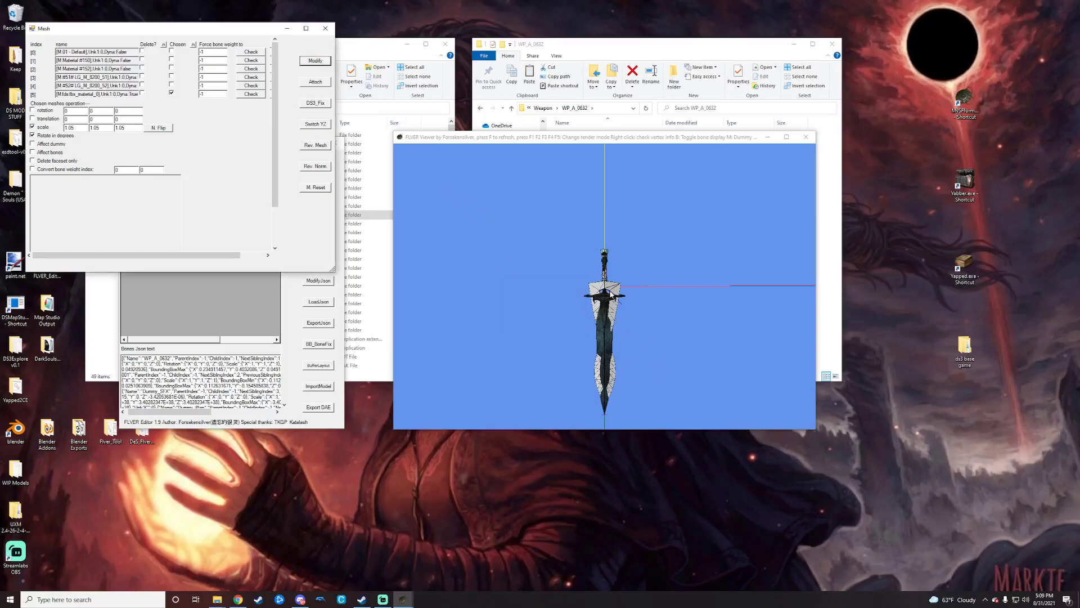
left_click_drag(641, 305, 695, 352)
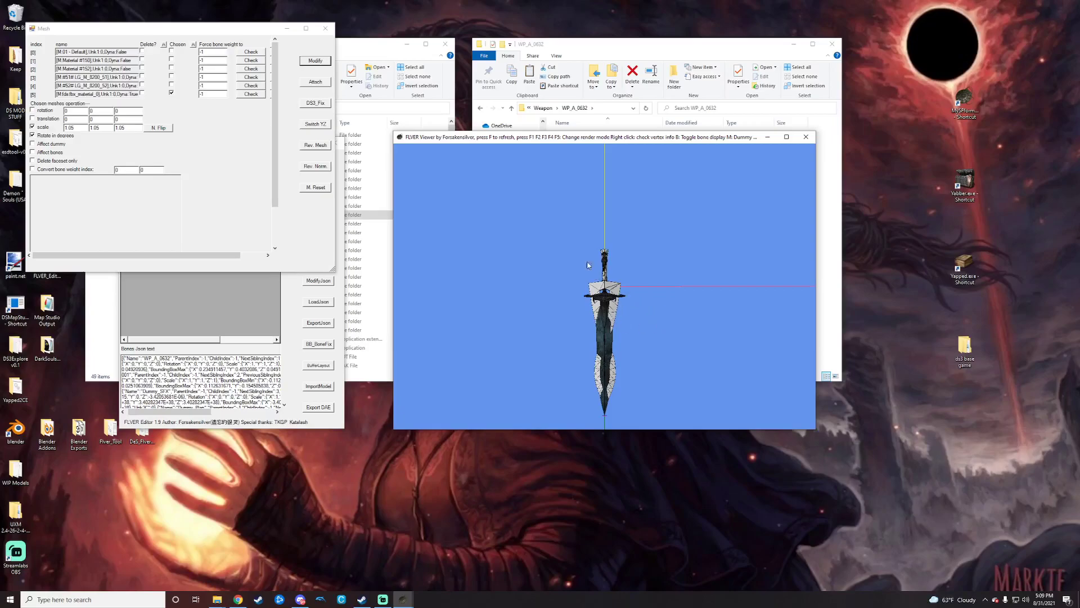
Switch back to translation and apply a -0.01 Y offset to the sword mesh several times.
left_click(33, 127)
left_click(33, 119)
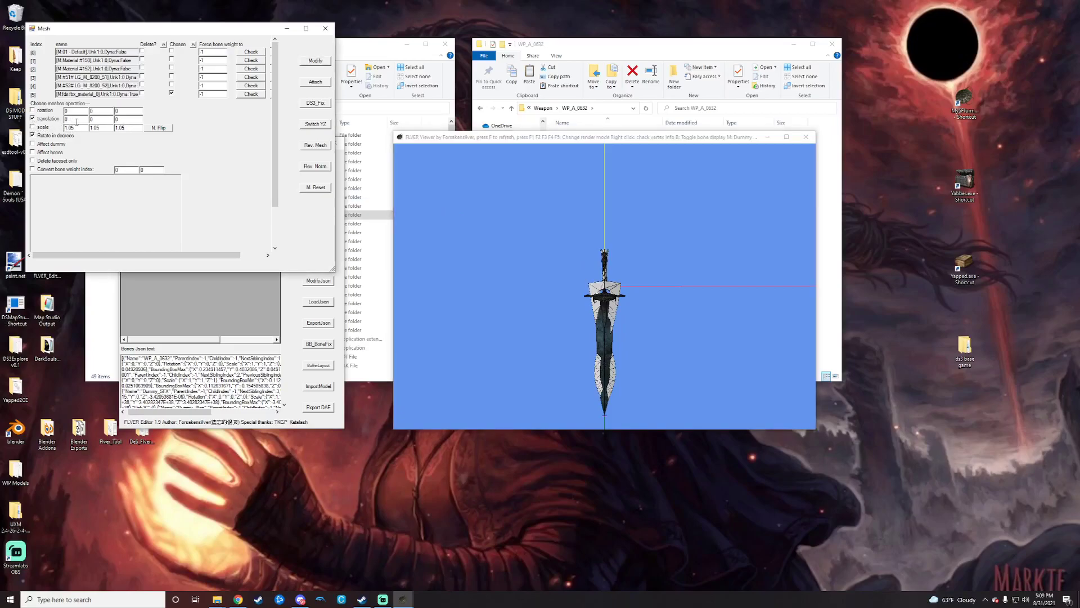
key("Tab")
type("-.01")
left_click(318, 63)
left_click(319, 67)
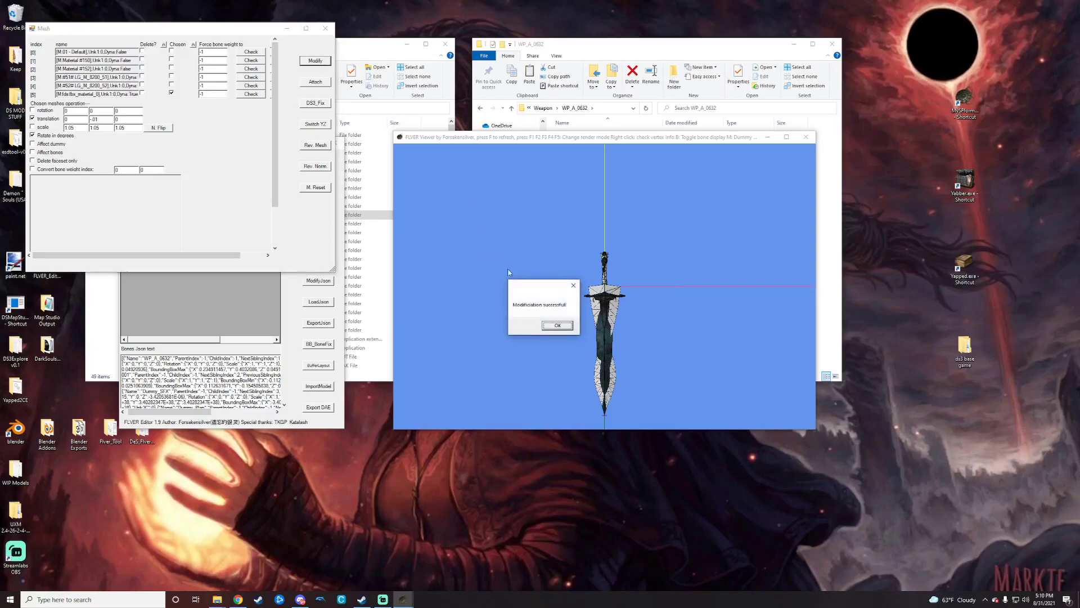
left_click(555, 325)
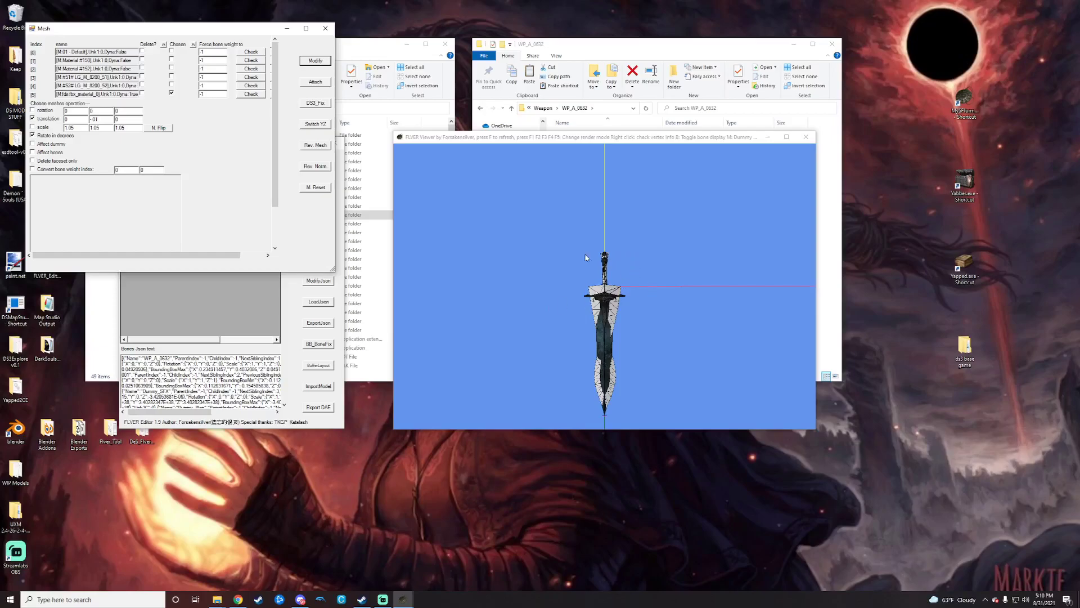
key("Return")
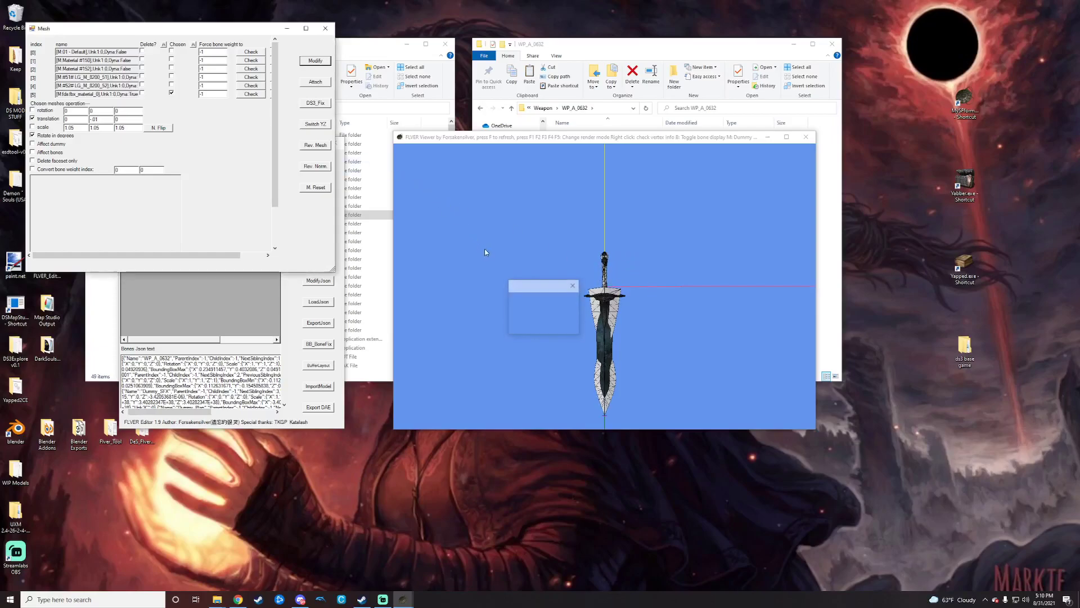
key("Return")
key("Return")
key("Return")
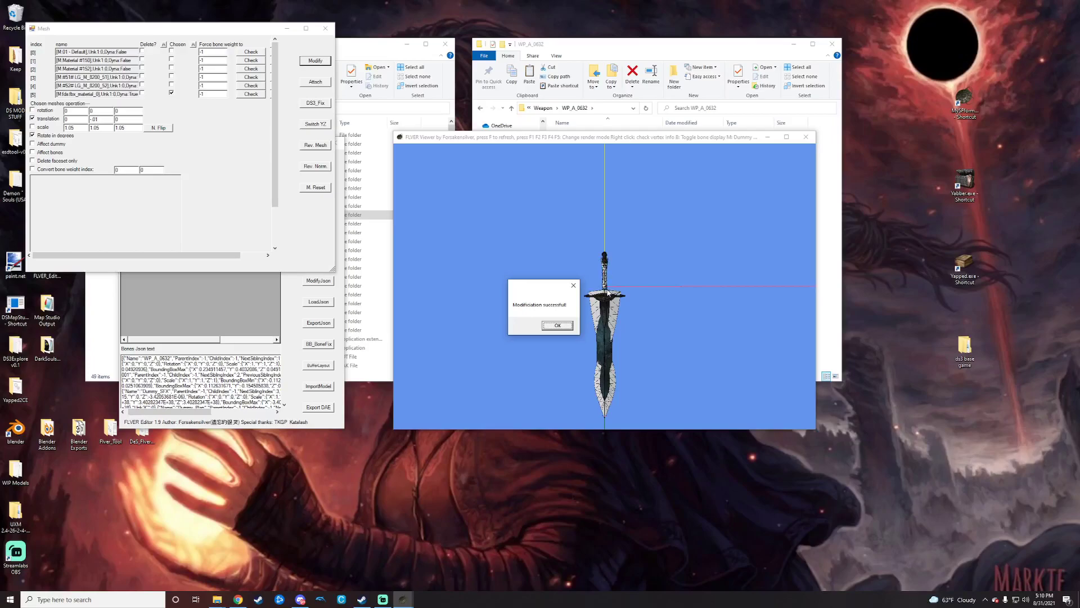
key("Return")
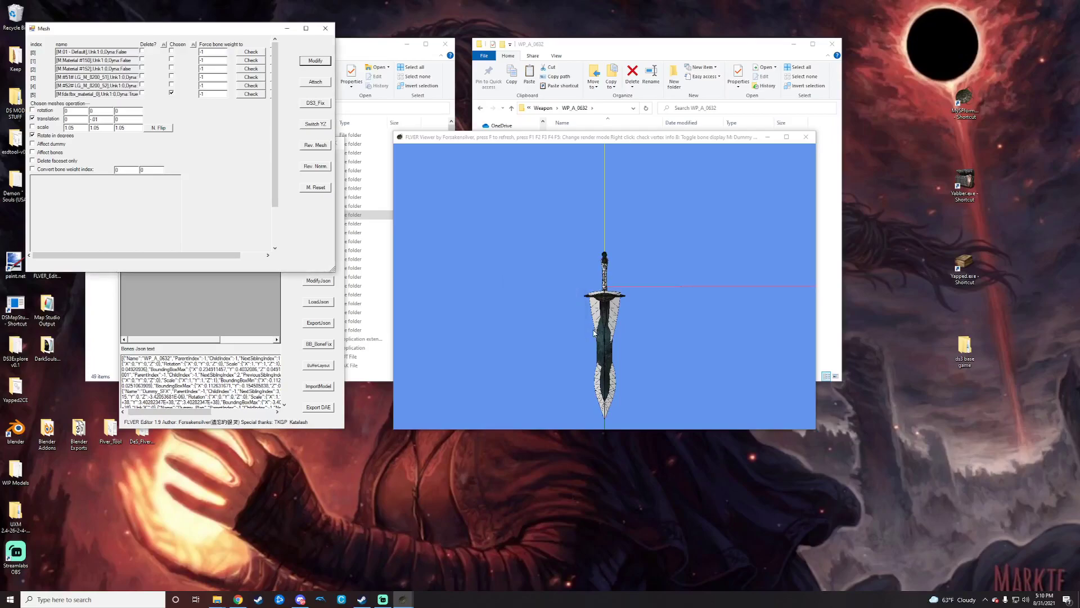
left_click_drag(596, 334, 672, 377)
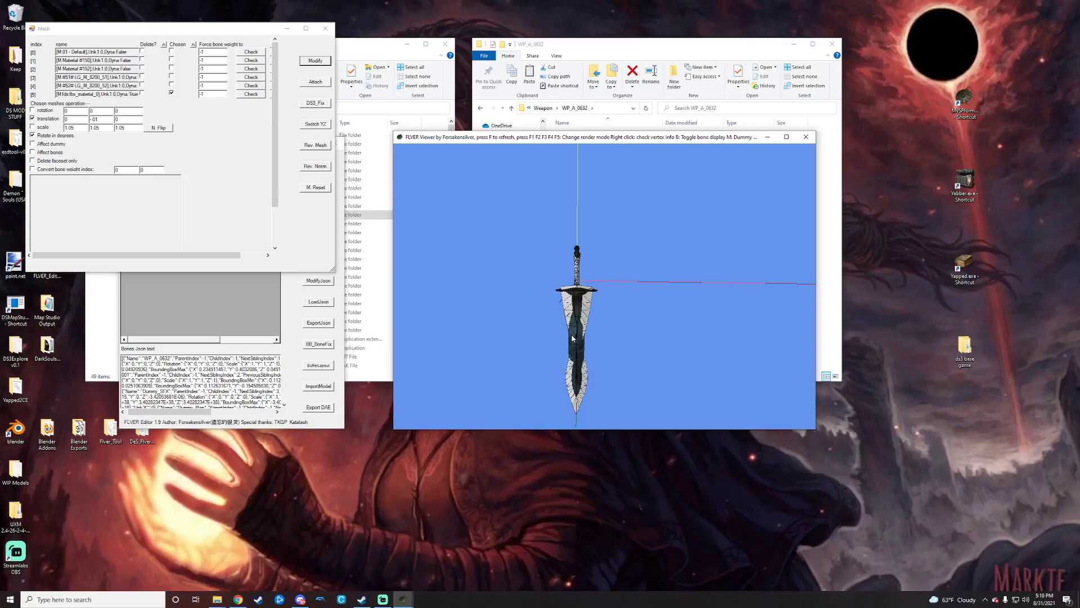
Switch the Chosen mesh from [5] to mesh [1].
left_click(171, 93)
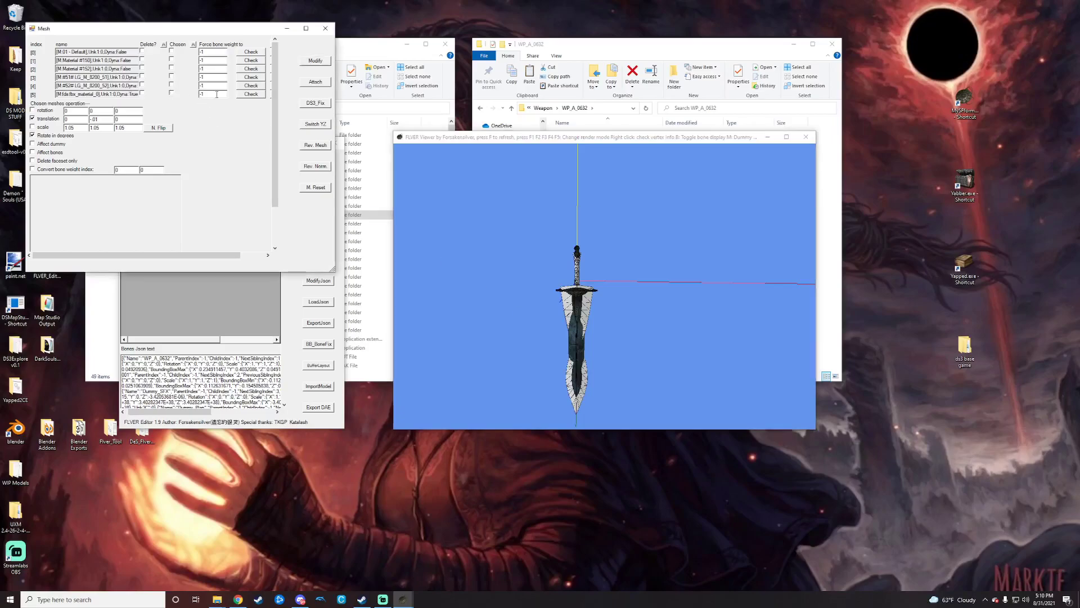
left_click(250, 77)
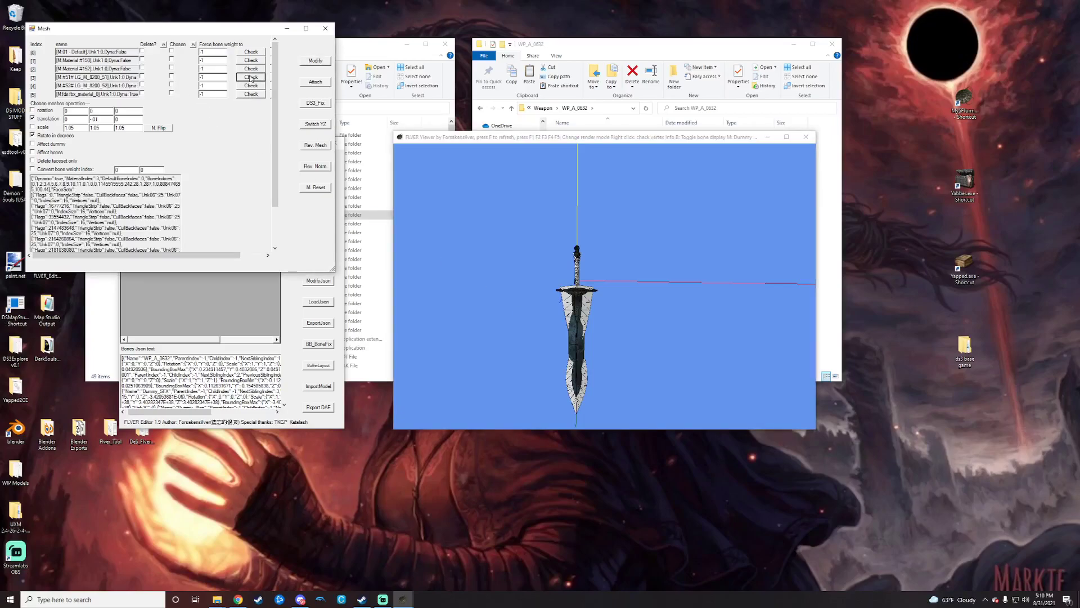
left_click(251, 68)
left_click(254, 61)
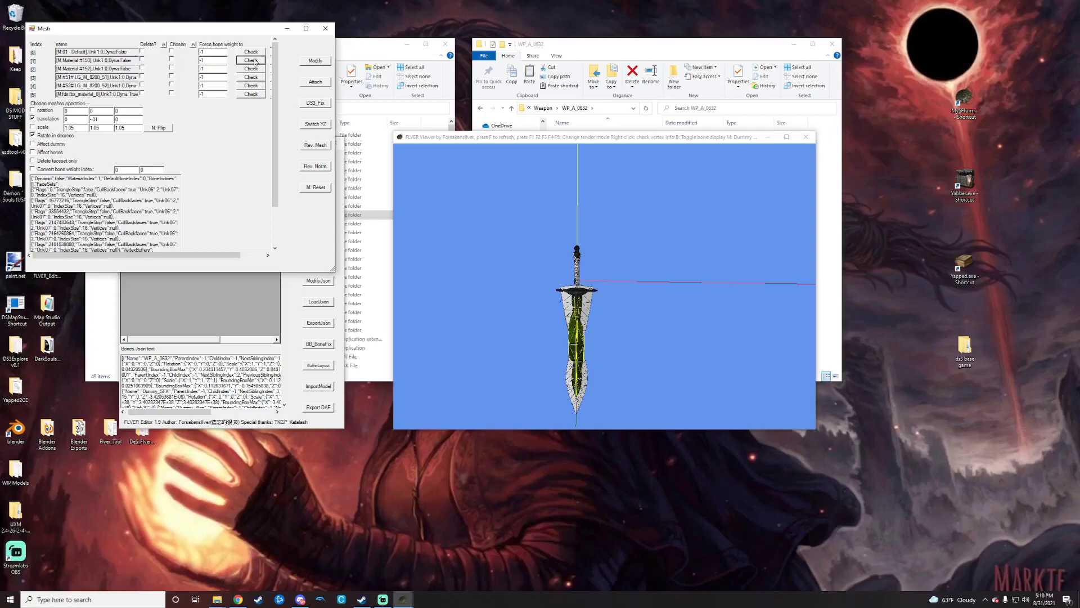
left_click(173, 60)
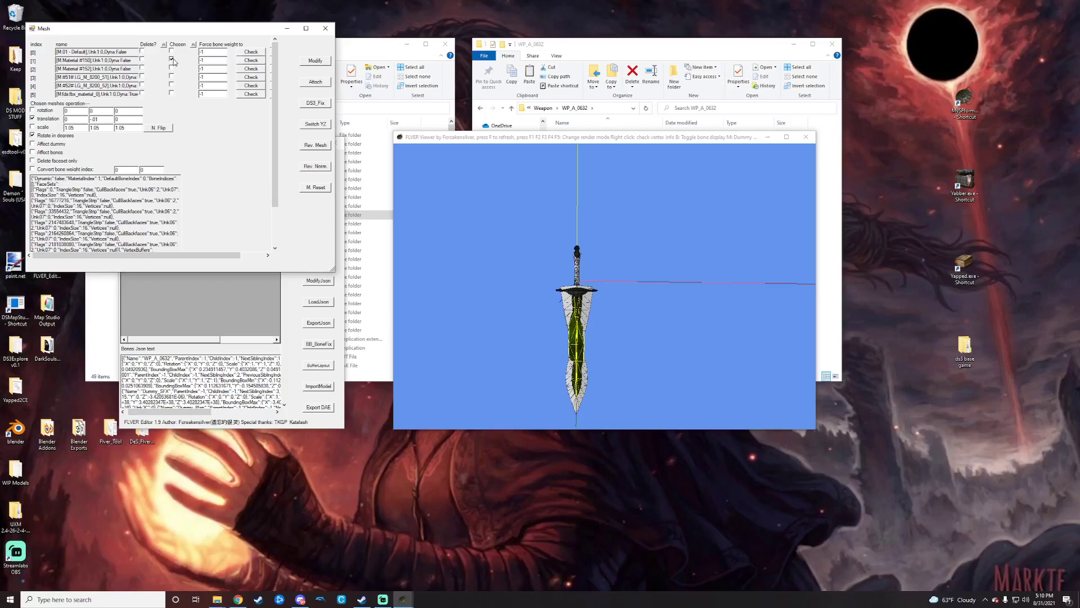
Reset translation Y to 0 and scale mesh [1] by 1.05, affecting dummies and bones.
left_click(32, 119)
double_click(95, 119)
type("0")
left_click(31, 132)
left_click(33, 126)
left_click(32, 135)
left_click(33, 145)
left_click(317, 61)
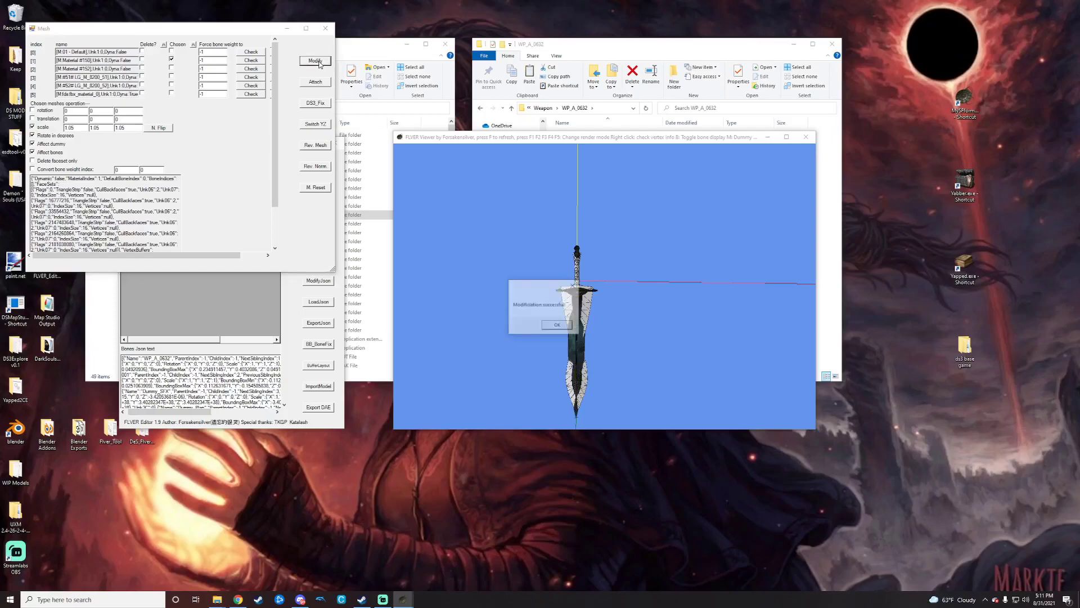
left_click(555, 325)
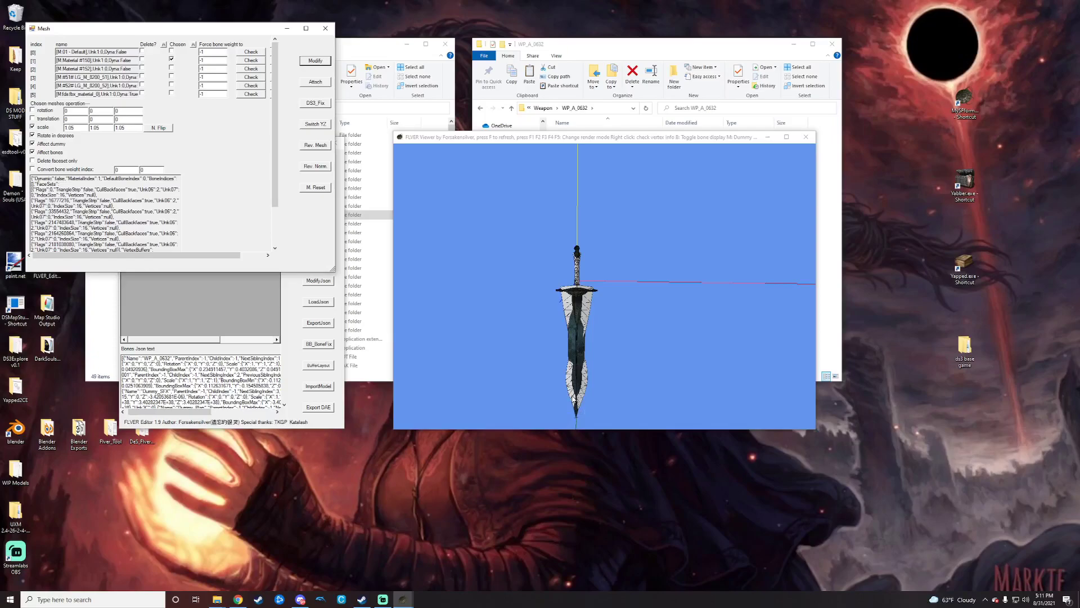
Set the middle scale factor to 1 and apply the 1.05 X/Z widening several times.
left_click(101, 128)
key("BackSpace")
key("BackSpace")
key("BackSpace")
left_click(316, 61)
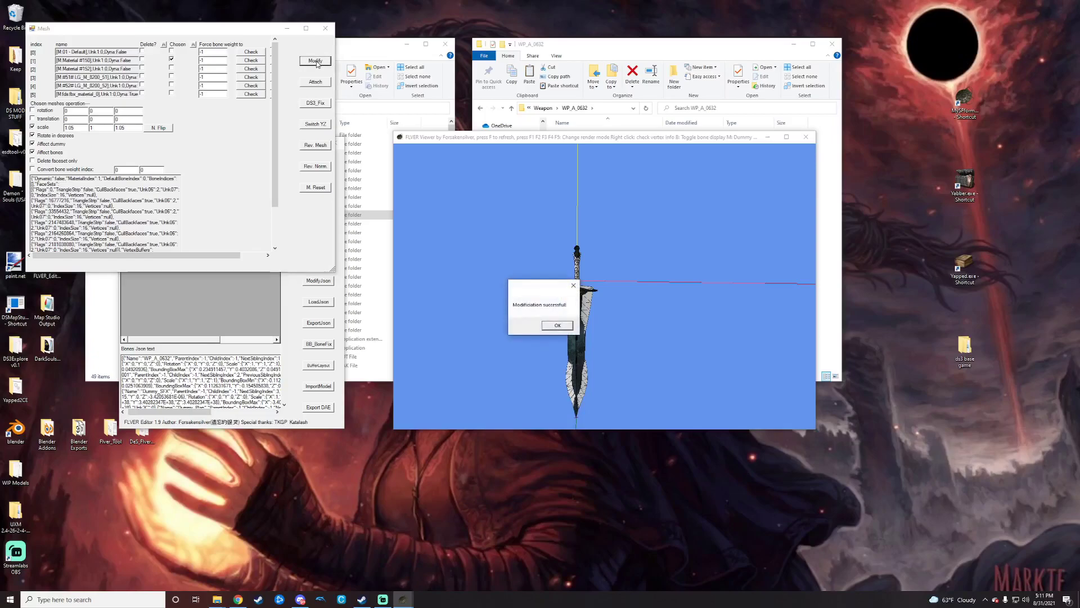
key("Return")
key("Return")
key("Return")
key("Return")
key("Return")
key("Return")
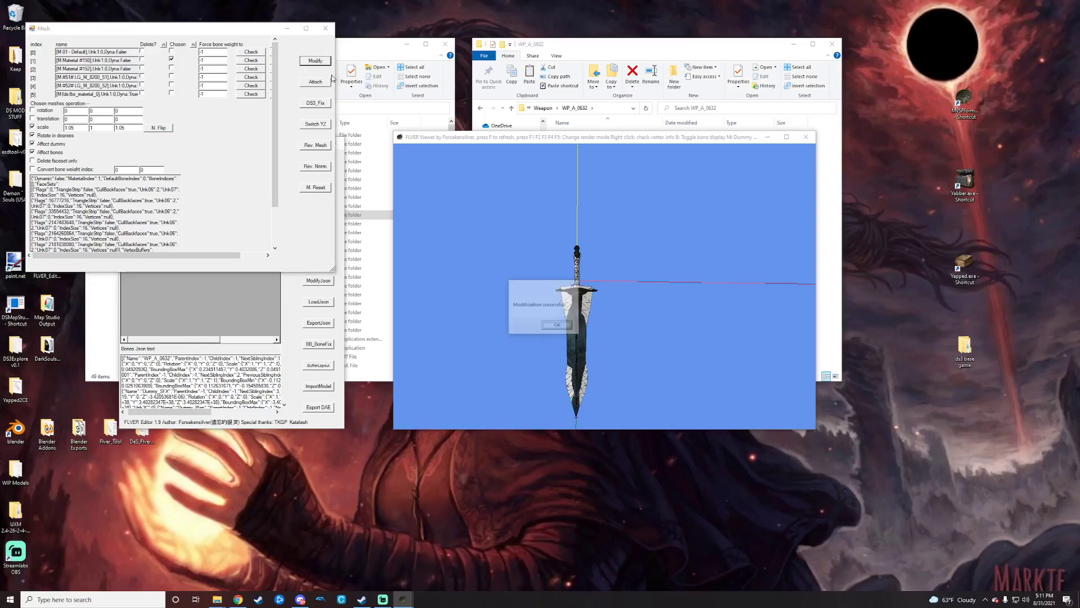
key("Return")
key("Return")
key("Return")
key("Return")
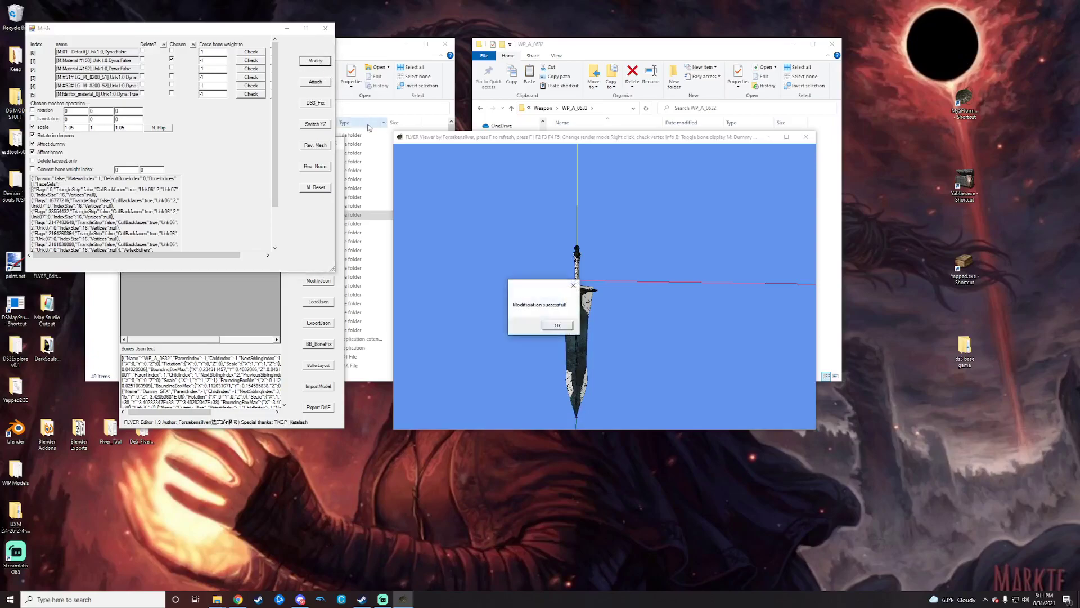
key("Return")
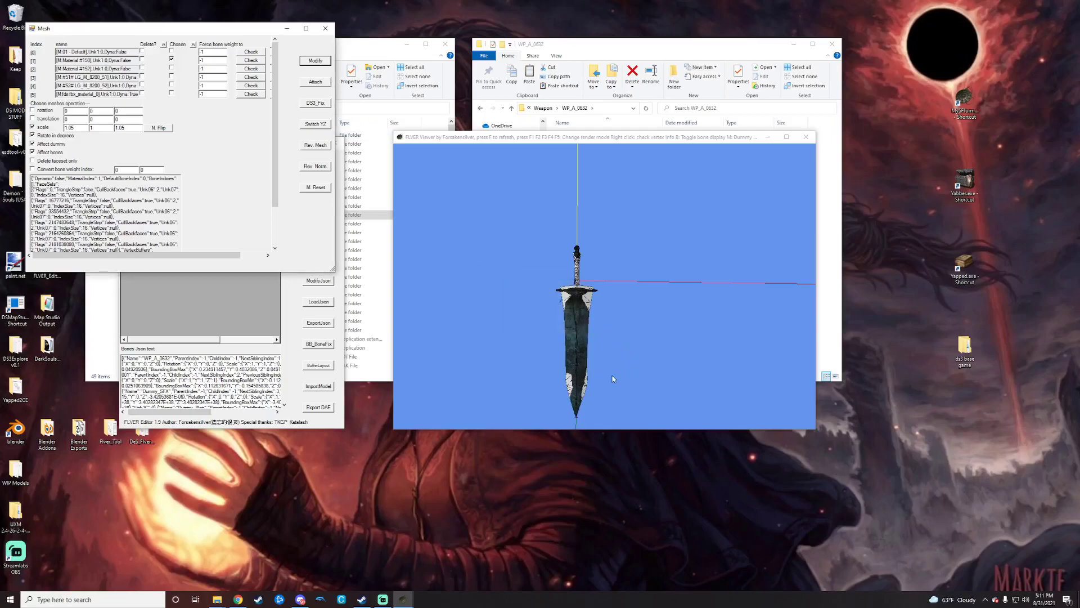
mouse_move(612, 376)
left_mouse_down()
mouse_move(450, 369)
mouse_move(601, 372)
left_mouse_up()
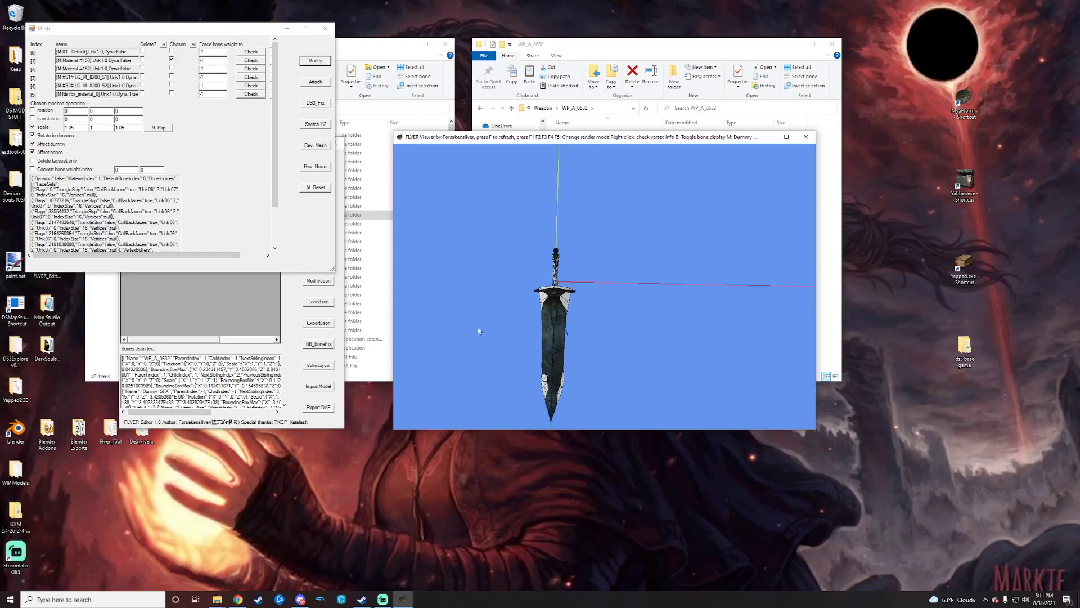
Set the scale to 1, 0.99, 1 and apply it twice to thin the mesh along Y.
left_click(73, 128)
key("BackSpace")
key("BackSpace")
key("BackSpace")
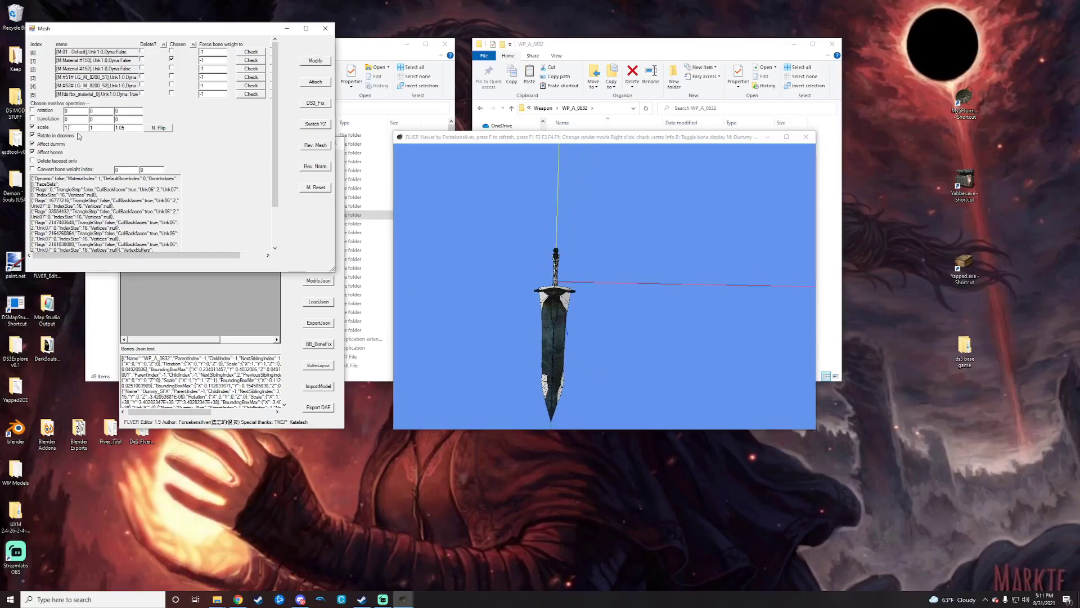
left_click(129, 128)
key("BackSpace")
key("BackSpace")
key("BackSpace")
left_click(316, 60)
key("Return")
left_click(316, 61)
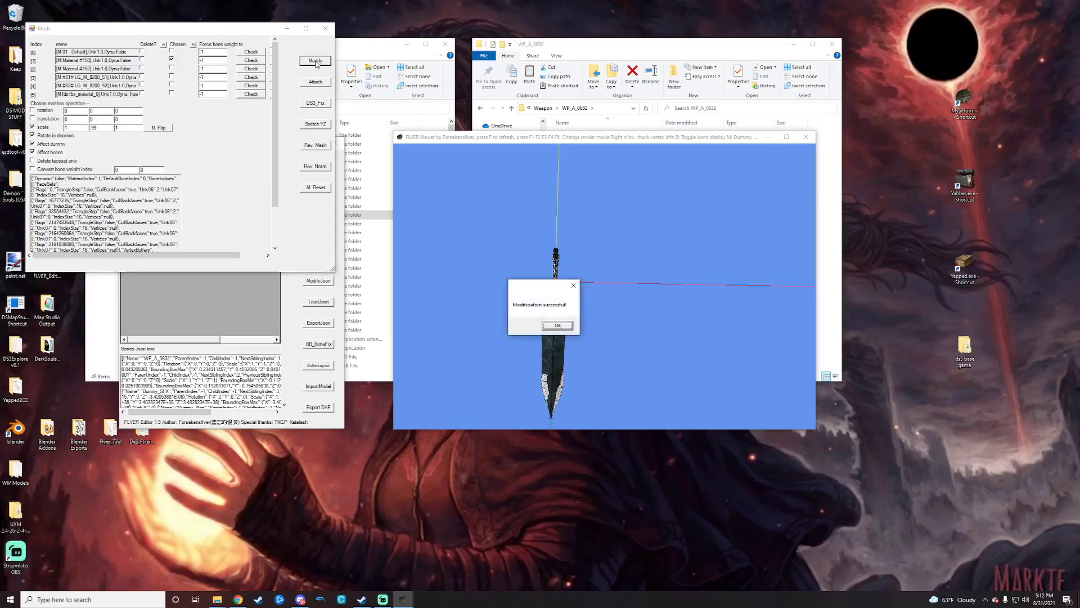
key("Return")
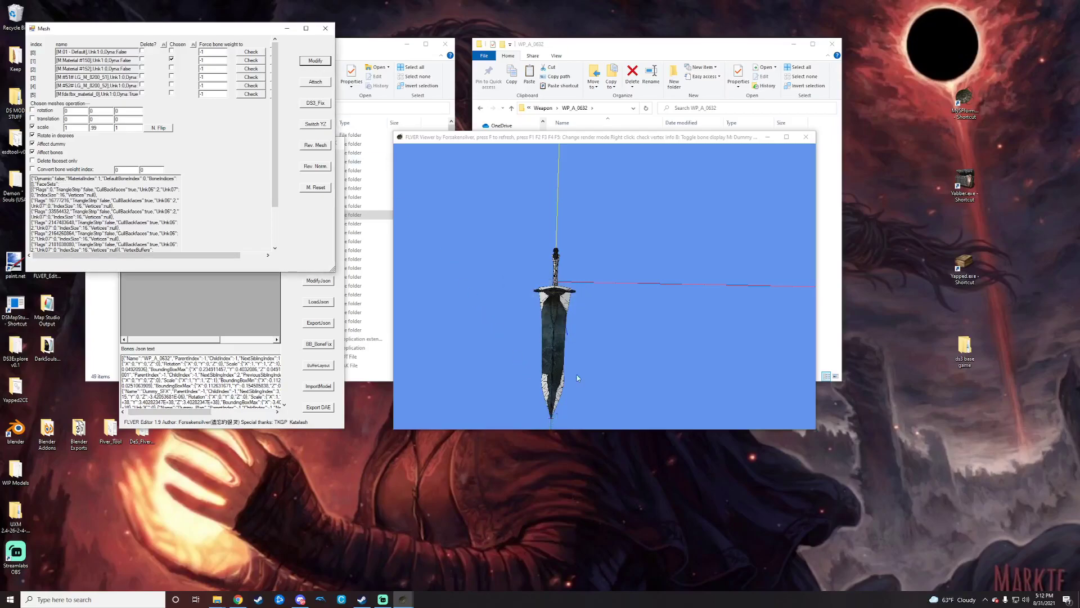
mouse_move(612, 308)
left_mouse_down()
mouse_move(596, 326)
mouse_move(490, 321)
mouse_move(513, 336)
mouse_move(609, 328)
left_mouse_up()
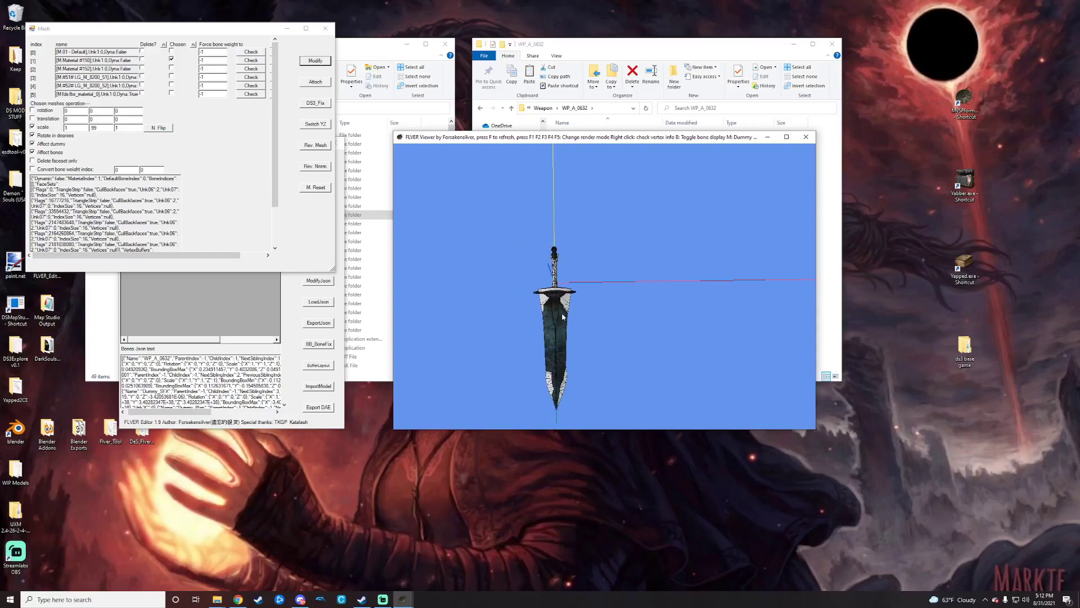
Write the mesh edits into WP_A_0632.flver, then close the Mesh, Bones and Viewer windows.
left_click(324, 30)
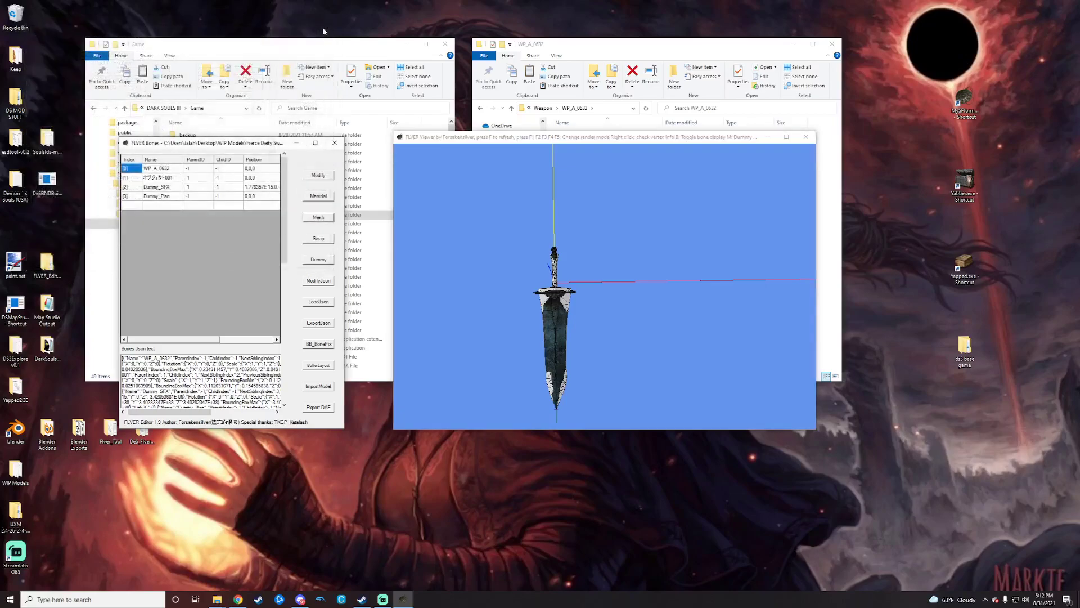
left_click(318, 178)
left_click(553, 325)
left_click(335, 144)
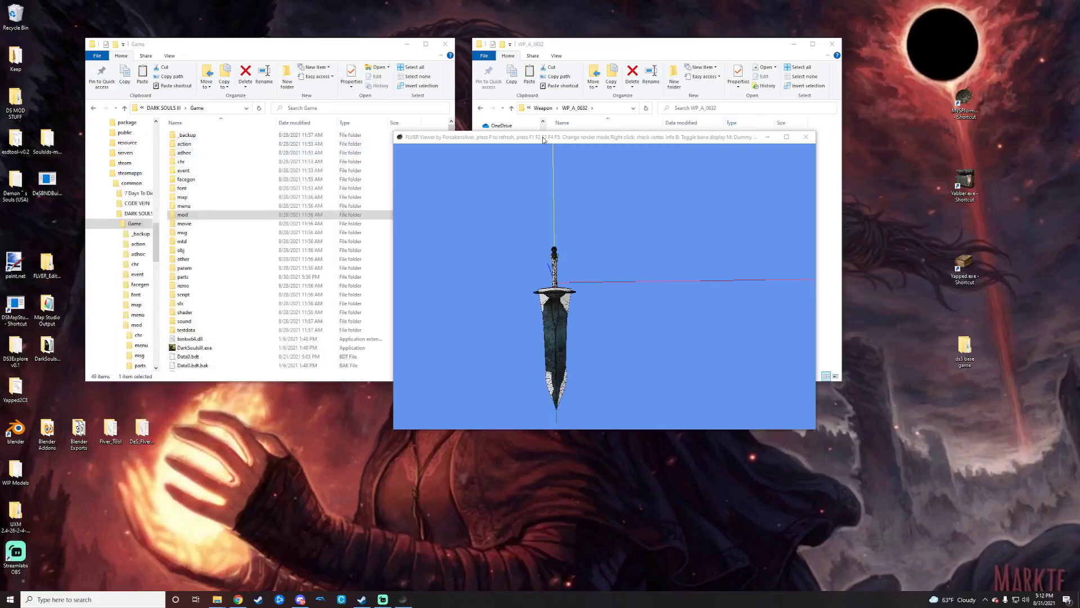
key("alt+F4")
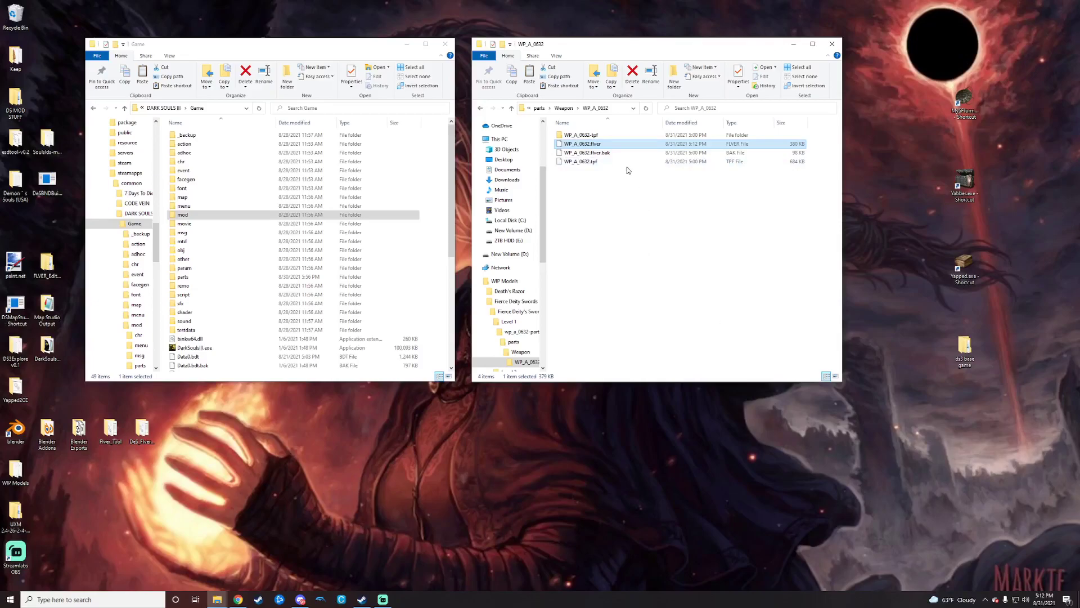
Delete the three original .dds textures from the WP_A_0632-tpf folder.
double_click(603, 136)
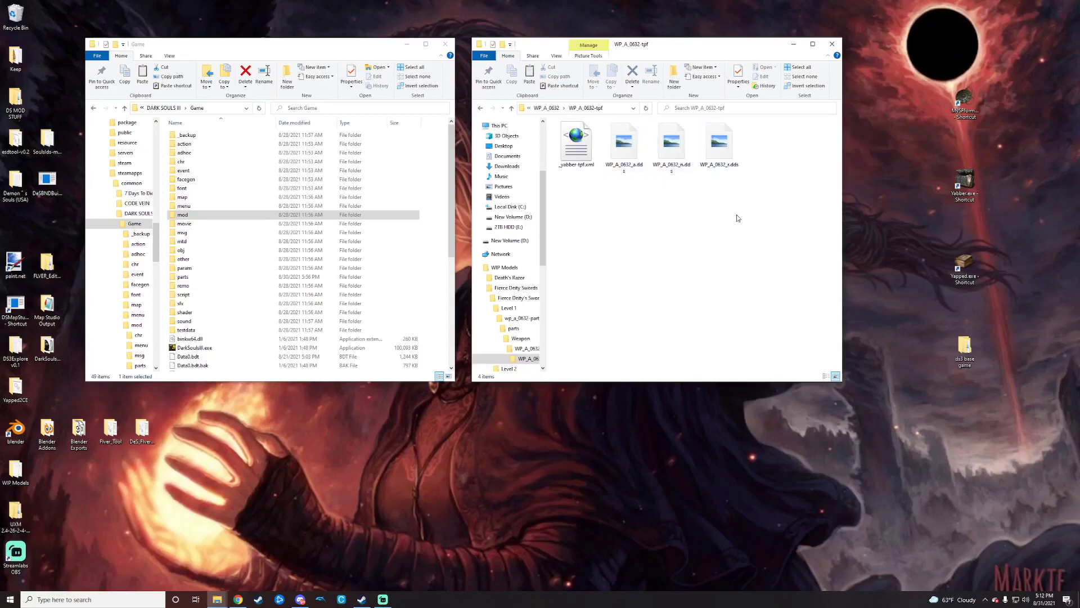
left_click_drag(633, 243, 729, 143)
right_click(717, 169)
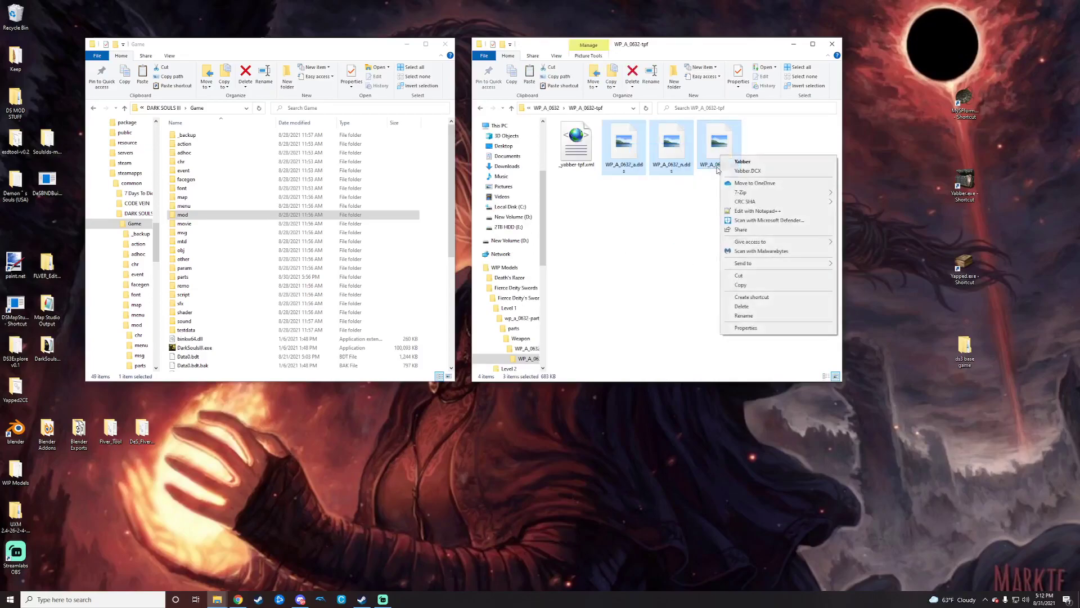
left_click(741, 307)
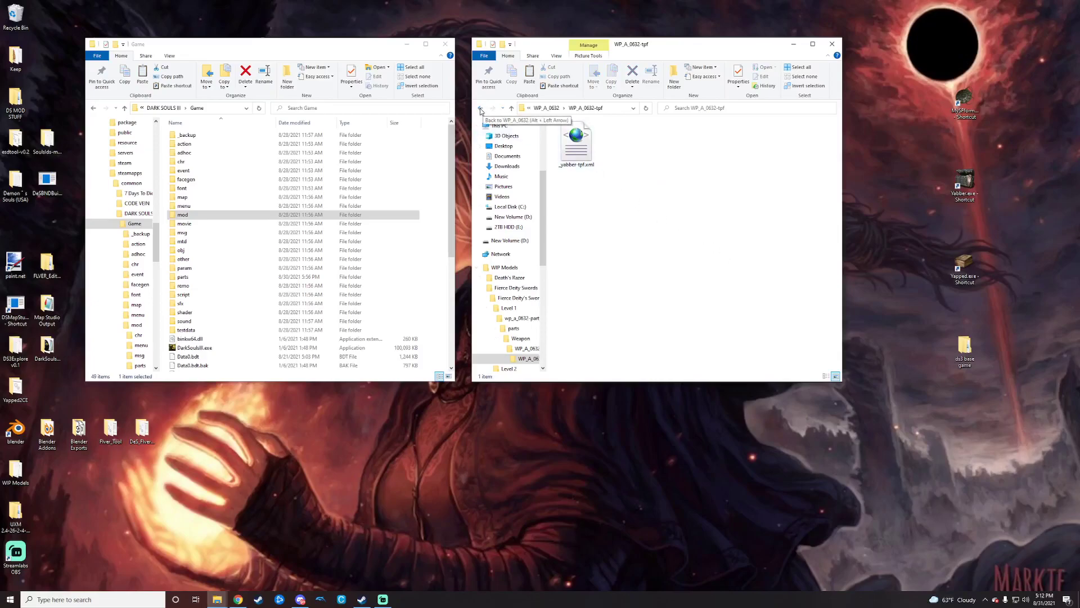
Copy the 2.dds texture from the Level 1 folder.
left_click(480, 108)
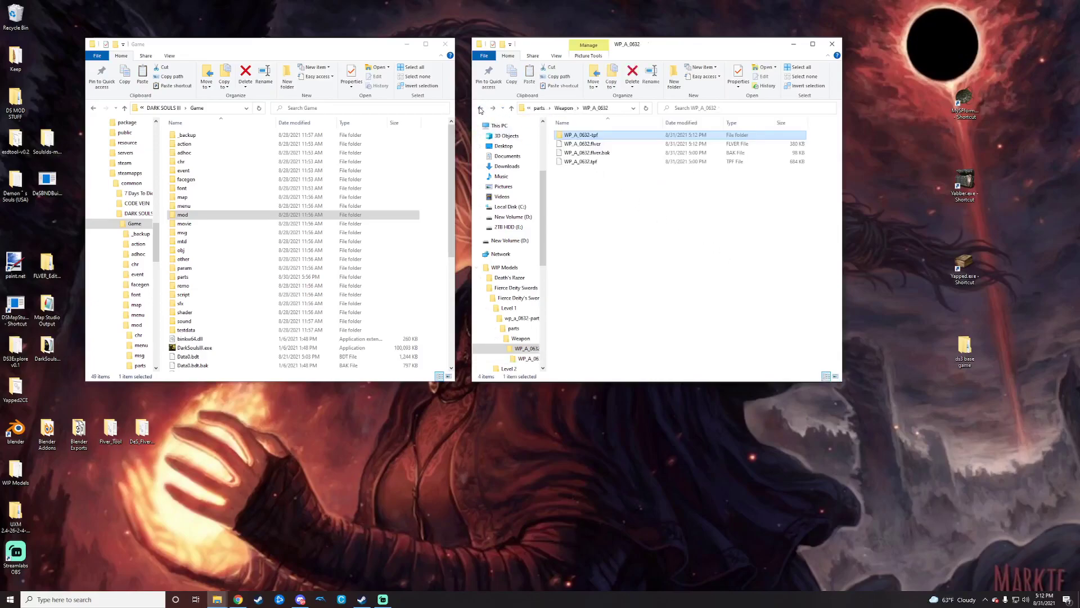
left_click(480, 108)
left_click(480, 108)
left_click(480, 108)
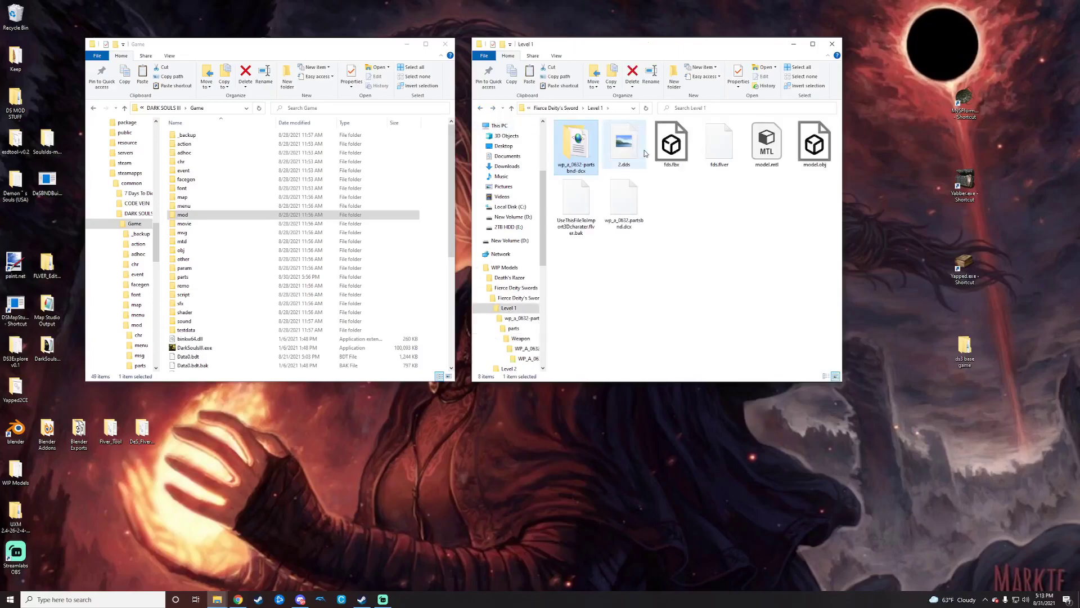
left_click(621, 150)
right_click(622, 152)
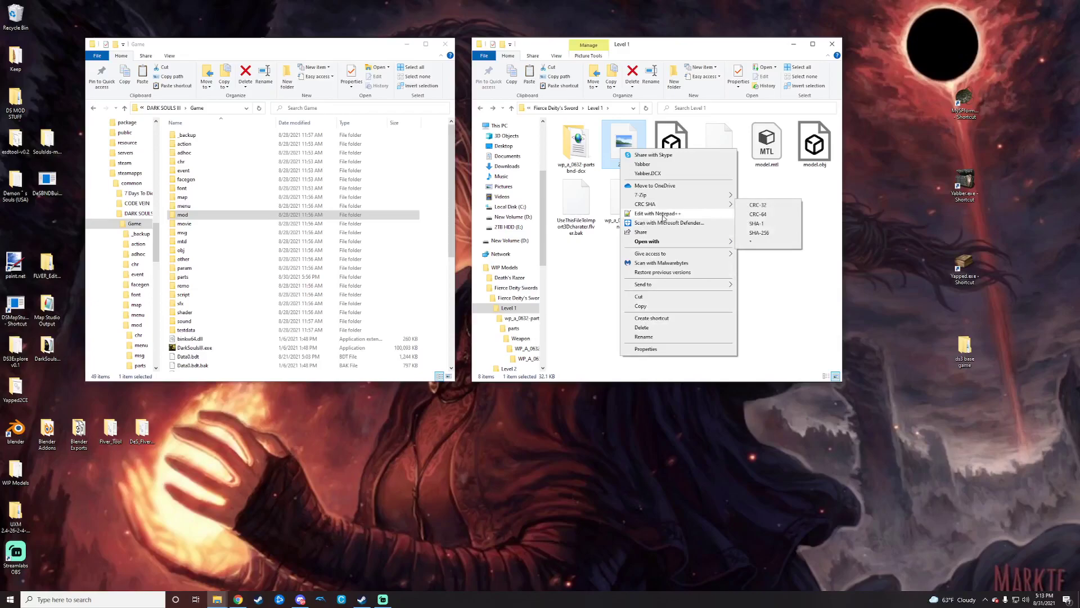
left_click(640, 306)
Paste 2.dds into parts\Weapon\WP_A_0632\WP_A_0632-tpf.
double_click(576, 144)
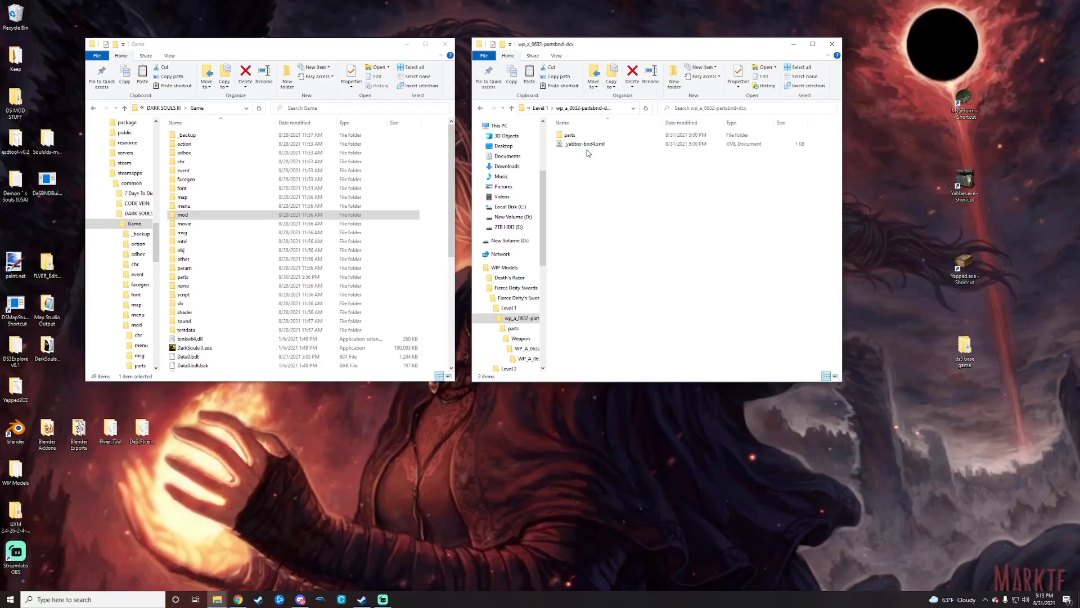
double_click(592, 137)
double_click(591, 137)
double_click(588, 136)
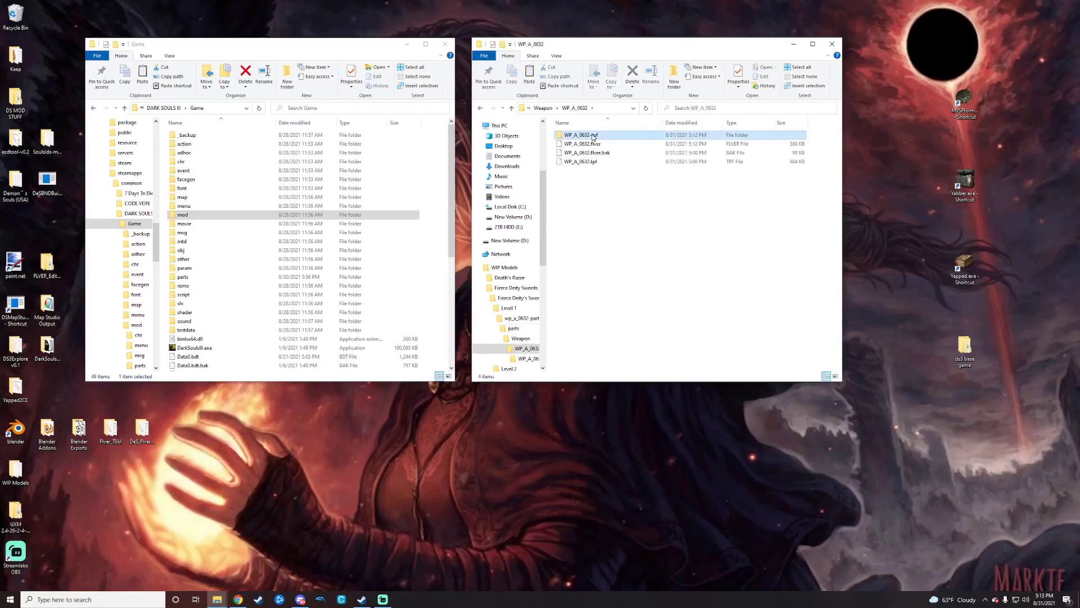
double_click(586, 135)
right_click(632, 160)
left_click(667, 221)
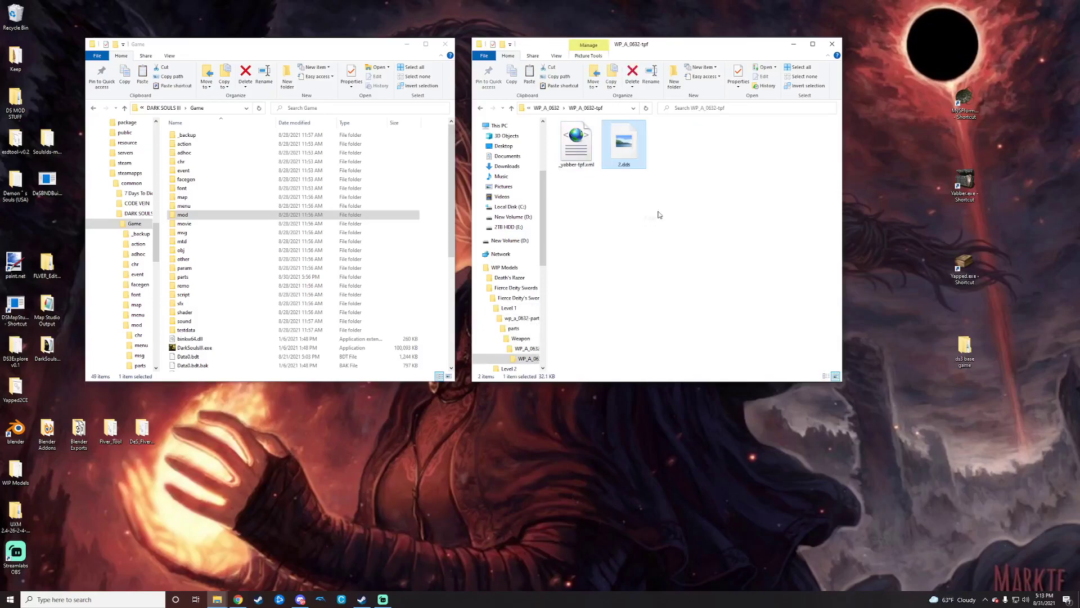
left_click(572, 147)
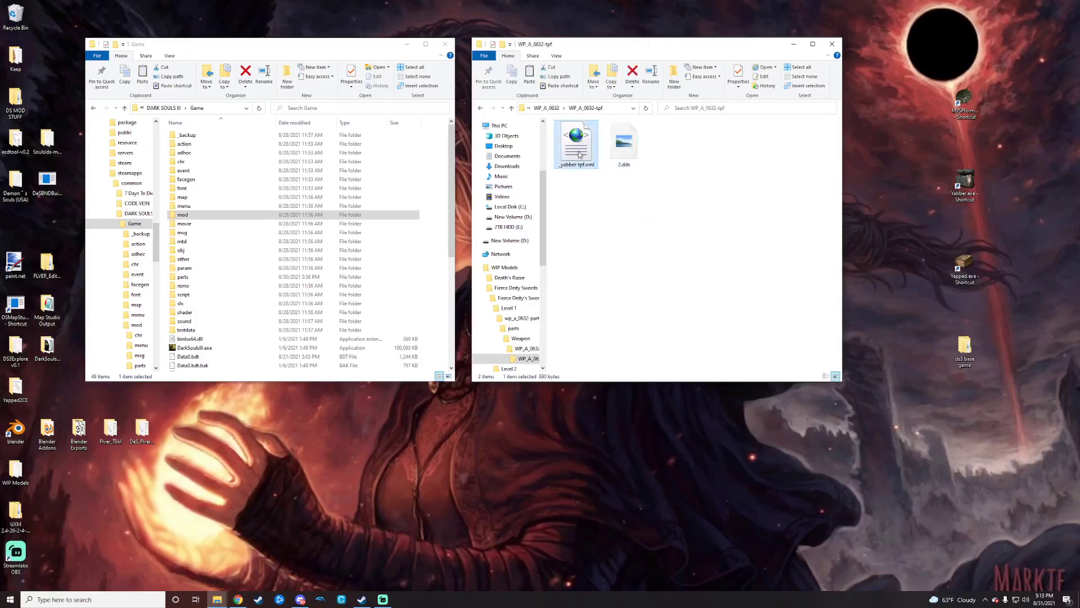
Open _yabber-tpf.xml in Notepad++ and delete the second and third texture entries.
right_click(579, 154)
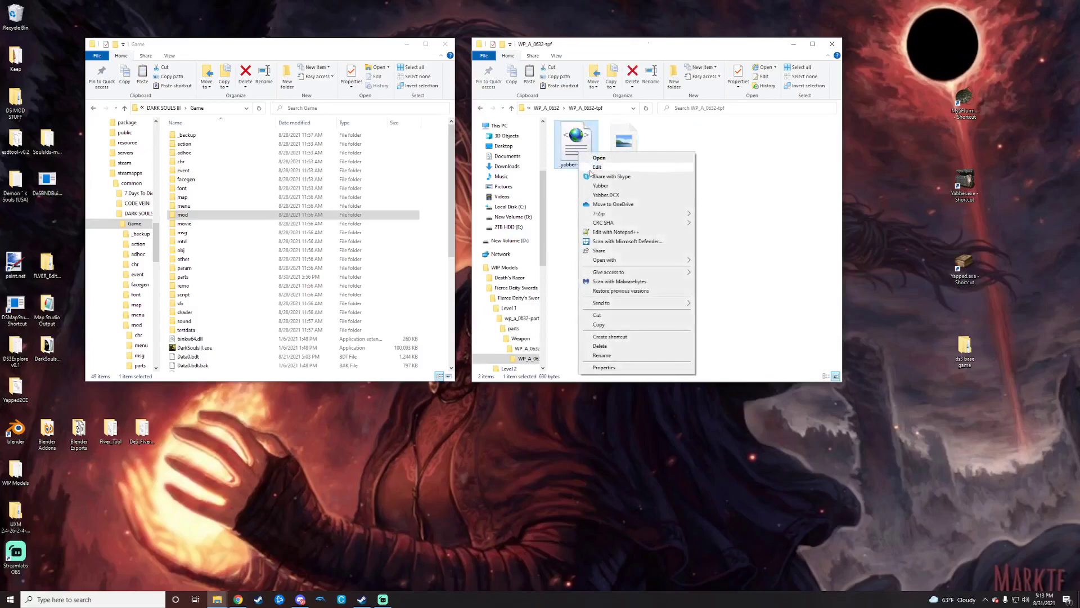
left_click(611, 233)
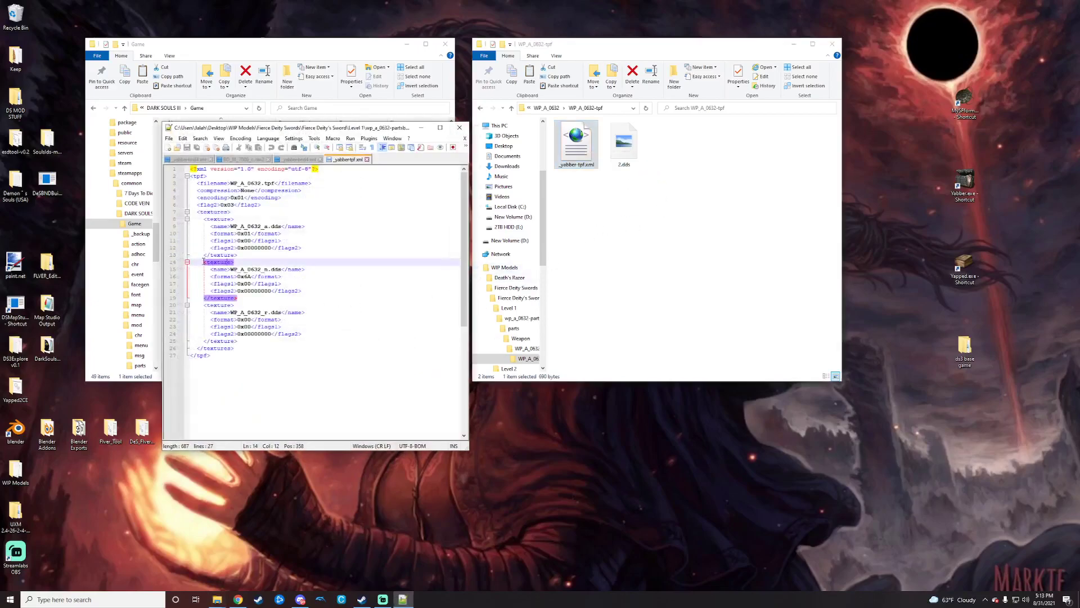
left_click_drag(203, 262, 255, 338)
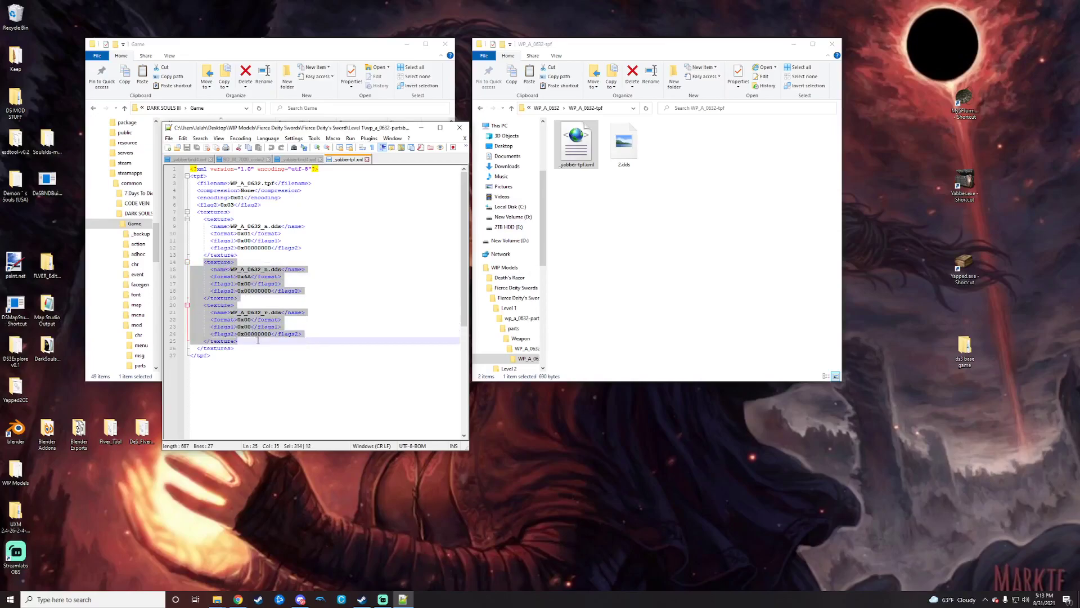
key("Delete")
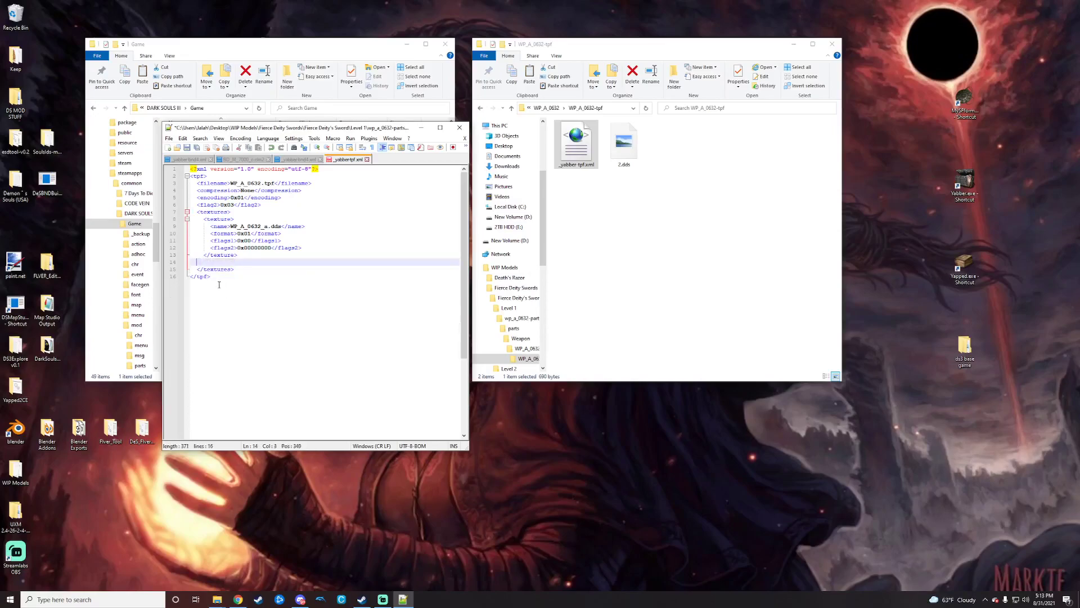
key("BackSpace")
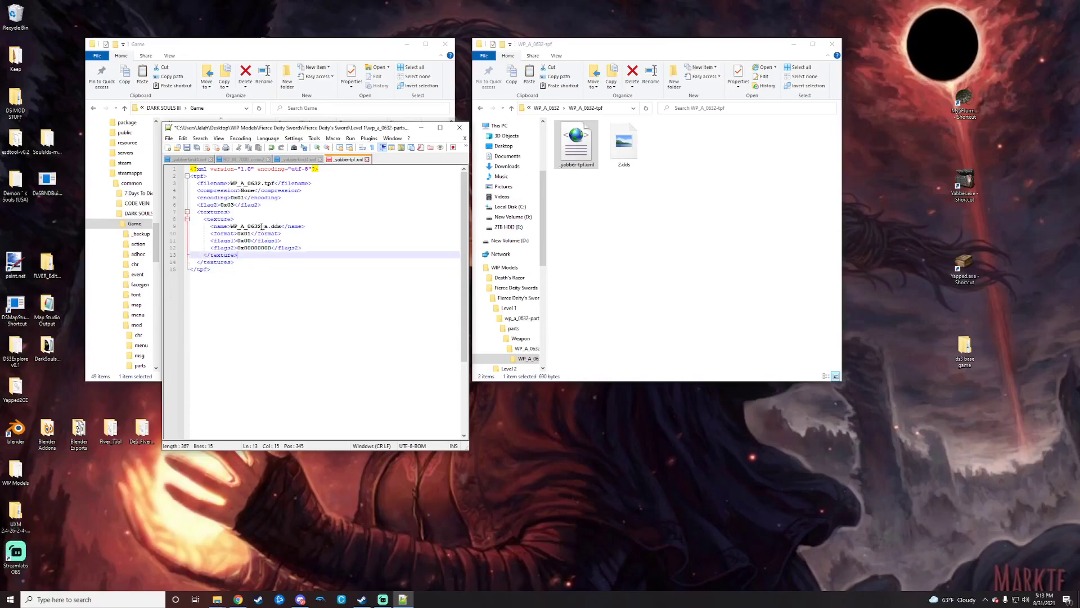
Rename the remaining texture to 2.dds and save the xml.
left_click_drag(267, 226, 231, 228)
type("2")
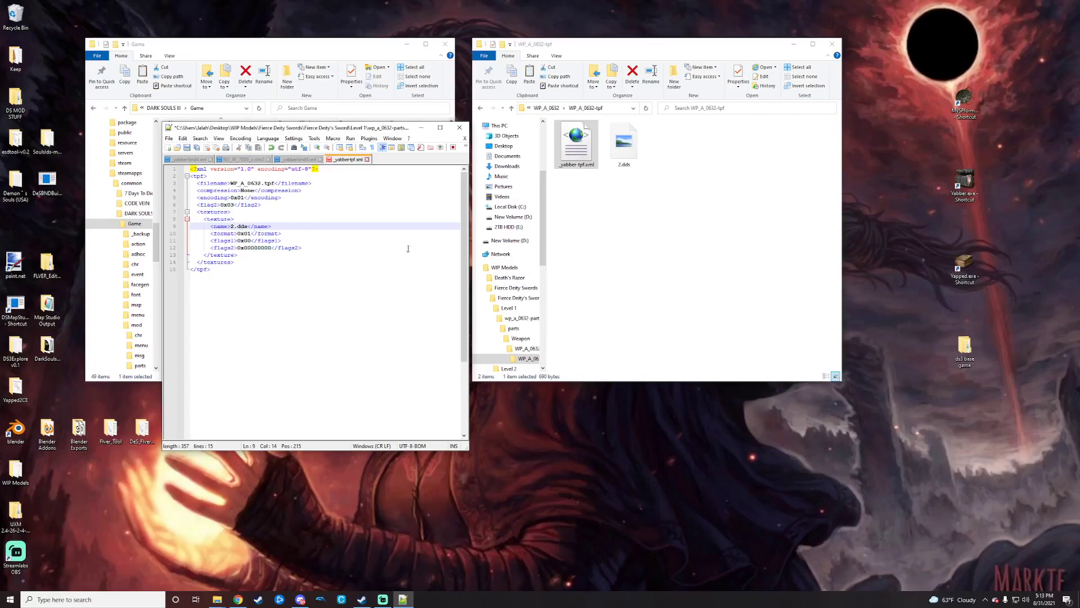
left_click(586, 262)
left_click(626, 155)
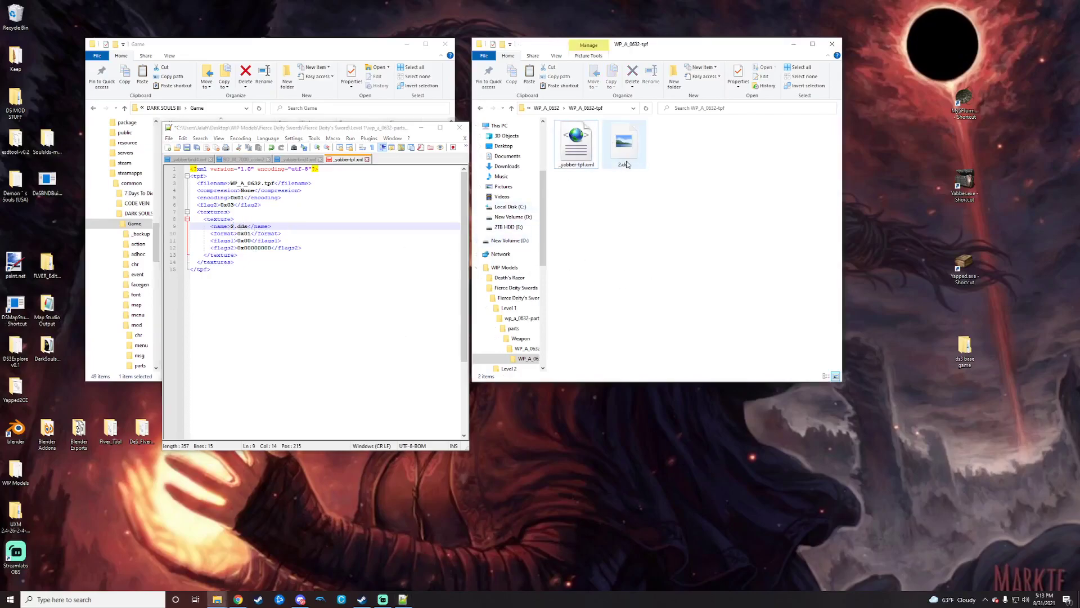
left_click(168, 138)
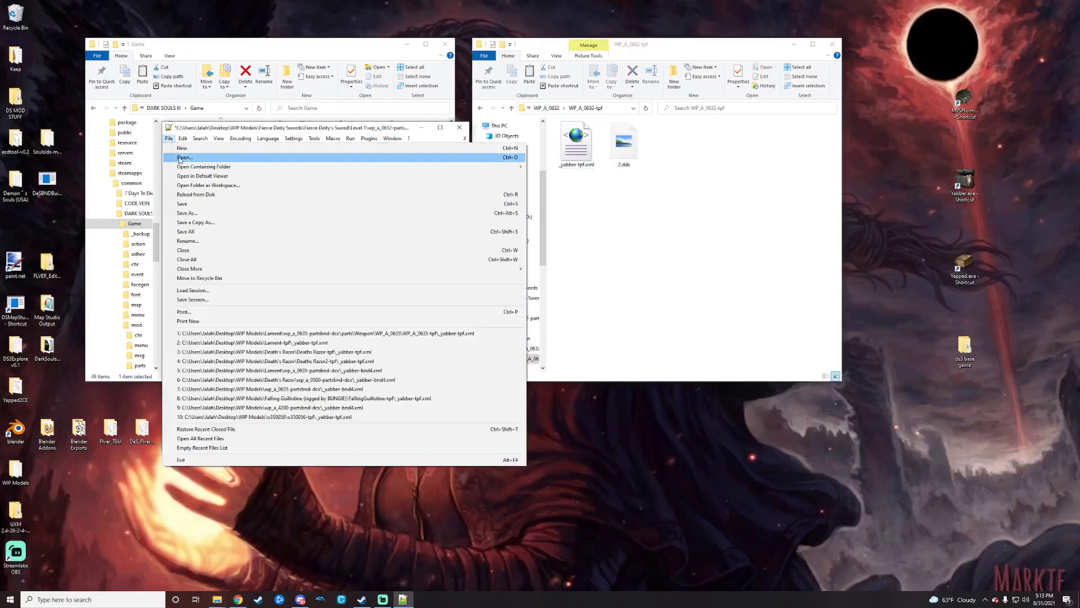
left_click(186, 205)
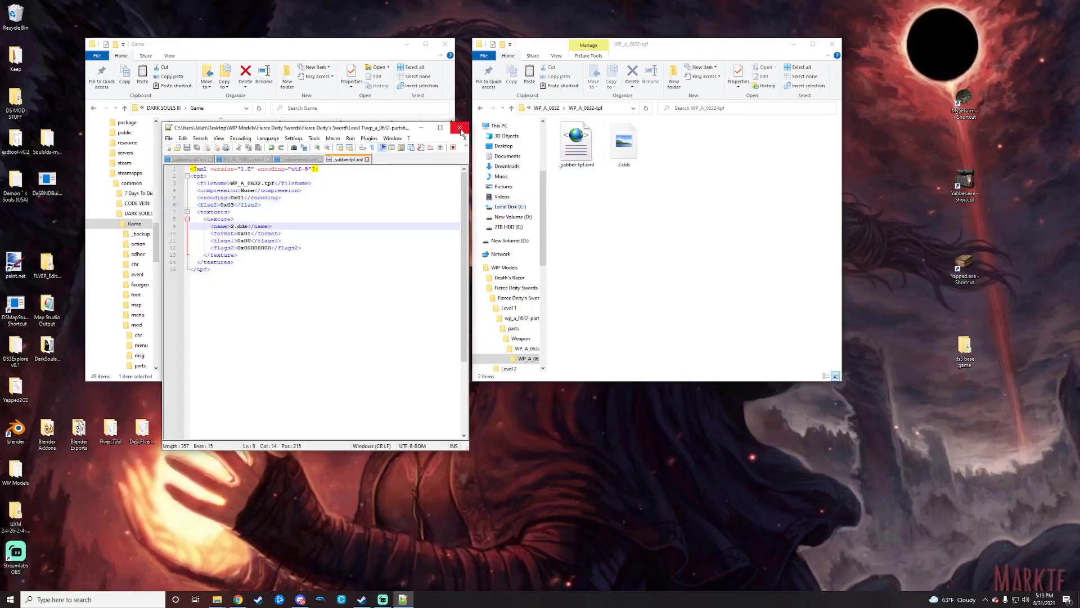
Close Notepad++ and delete the old WP_A_0632.tpf from the WP_A_0632 folder.
left_click(459, 129)
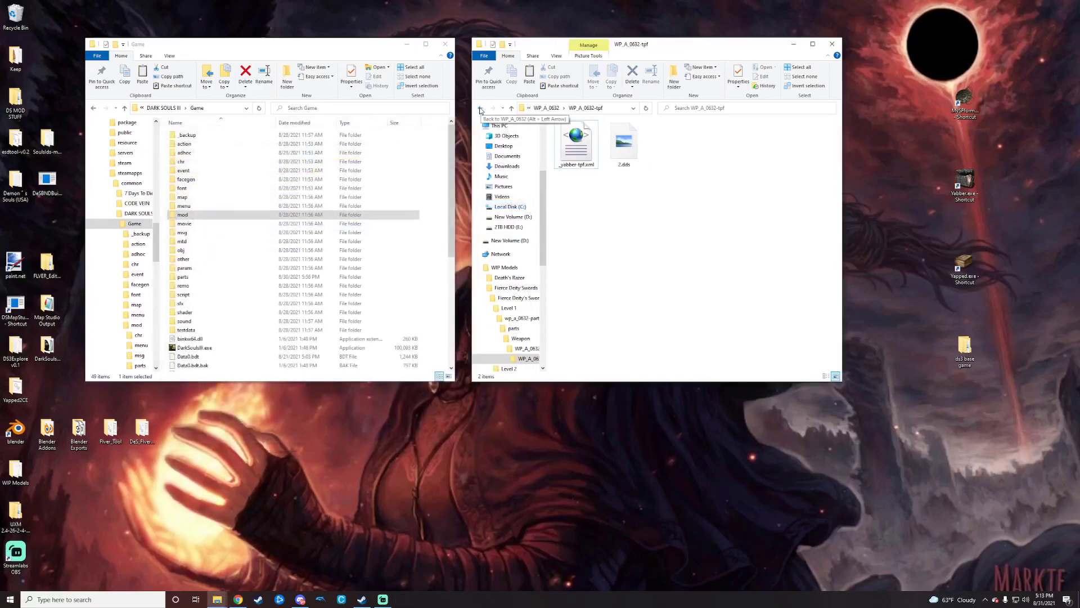
left_click(481, 110)
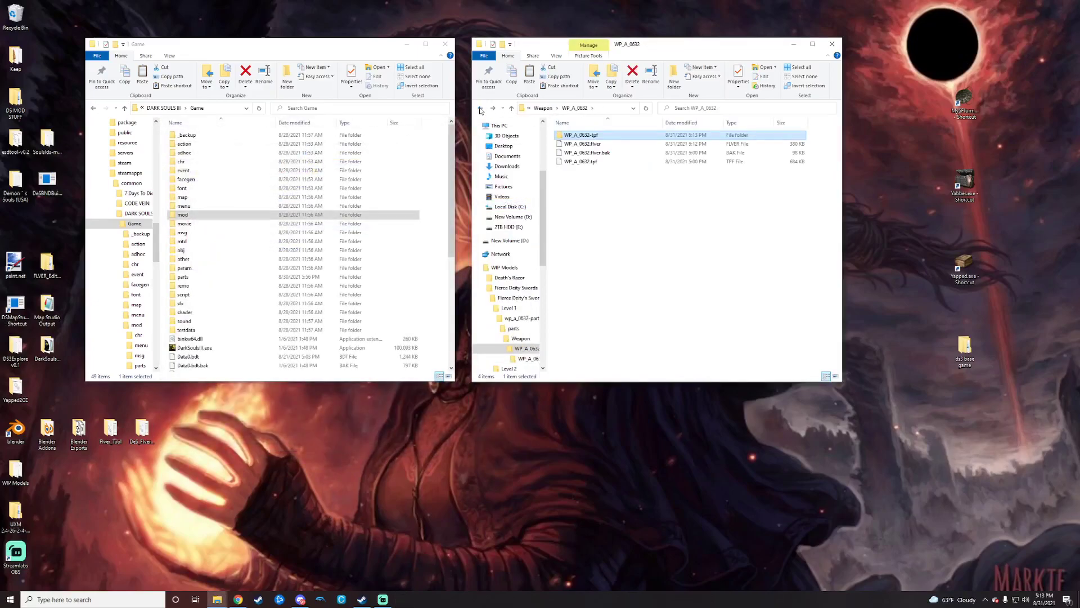
left_click(599, 164)
right_click(600, 164)
left_click(610, 340)
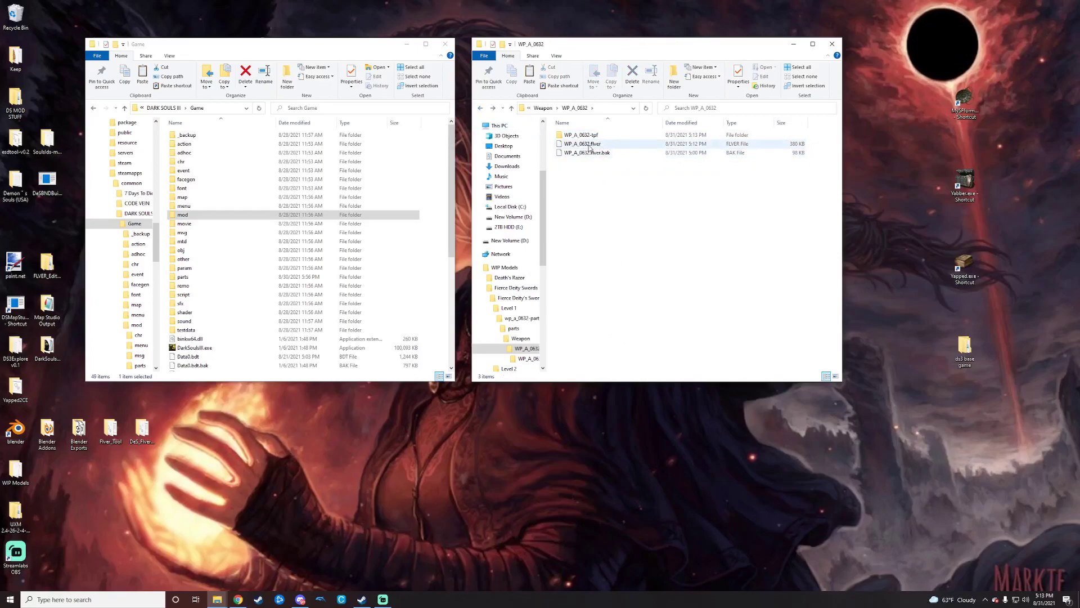
Load WP_A_0632.flver into FLVER Editor and inspect the sword in the viewer.
left_click(632, 145)
left_click_drag(576, 148, 964, 100)
scroll(629, 347, "up", 3)
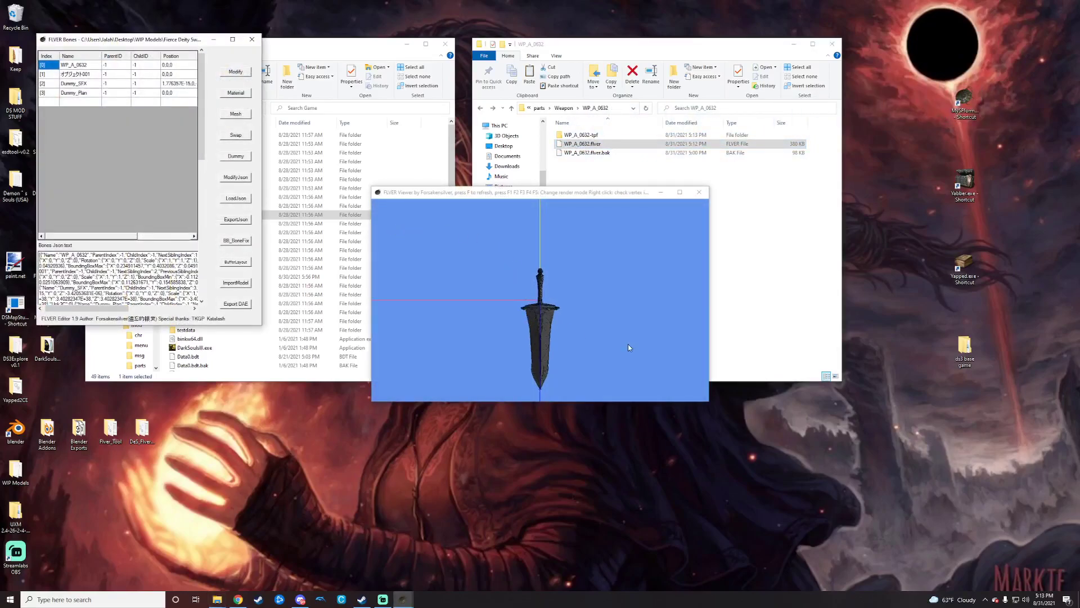
left_click_drag(535, 328, 454, 299)
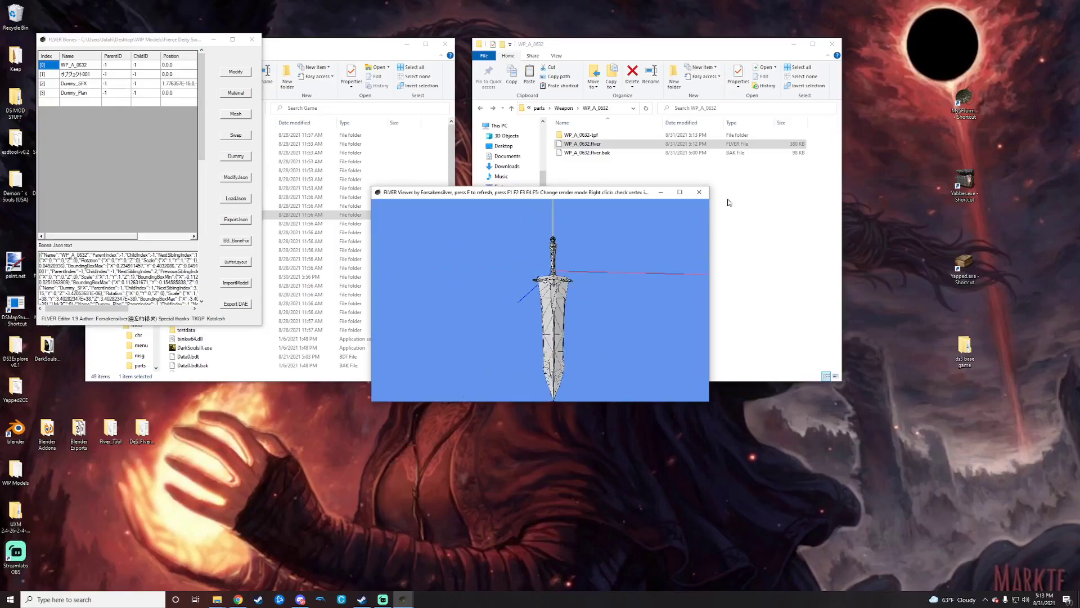
Identify the original sword meshes, delete the chosen ones, and save WP_A_0632.flver.
left_click(236, 114)
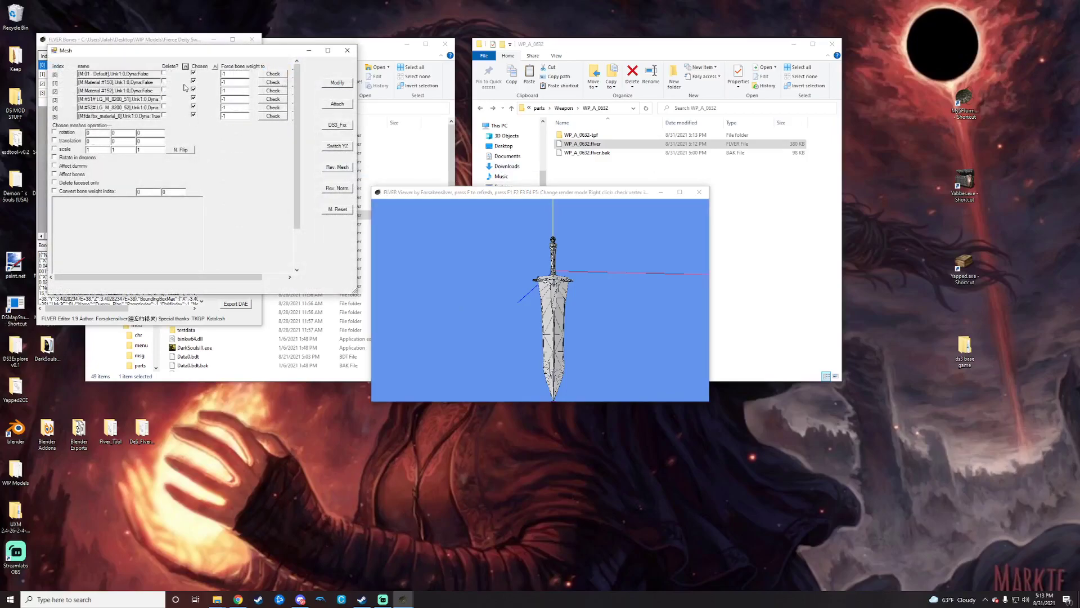
left_click(272, 74)
left_click(273, 83)
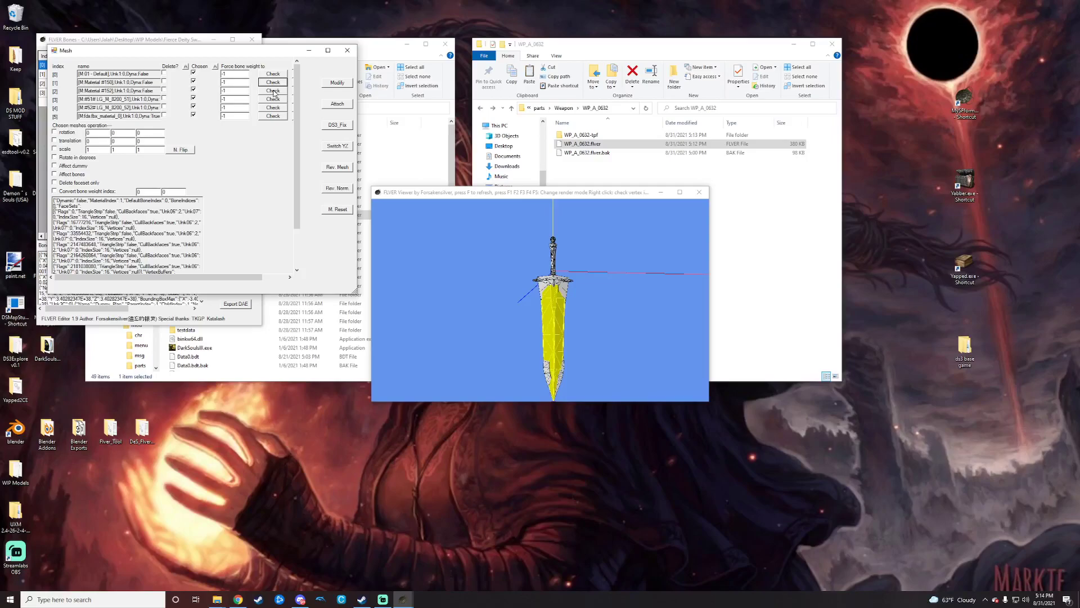
left_click(273, 92)
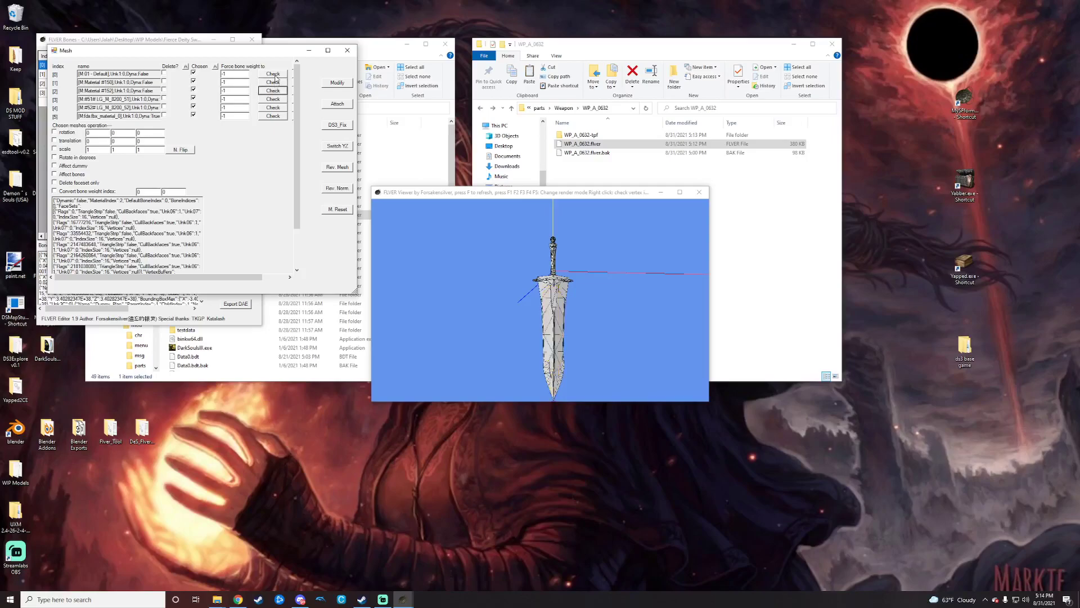
left_click(194, 98)
left_click(194, 107)
left_click(337, 82)
left_click(565, 324)
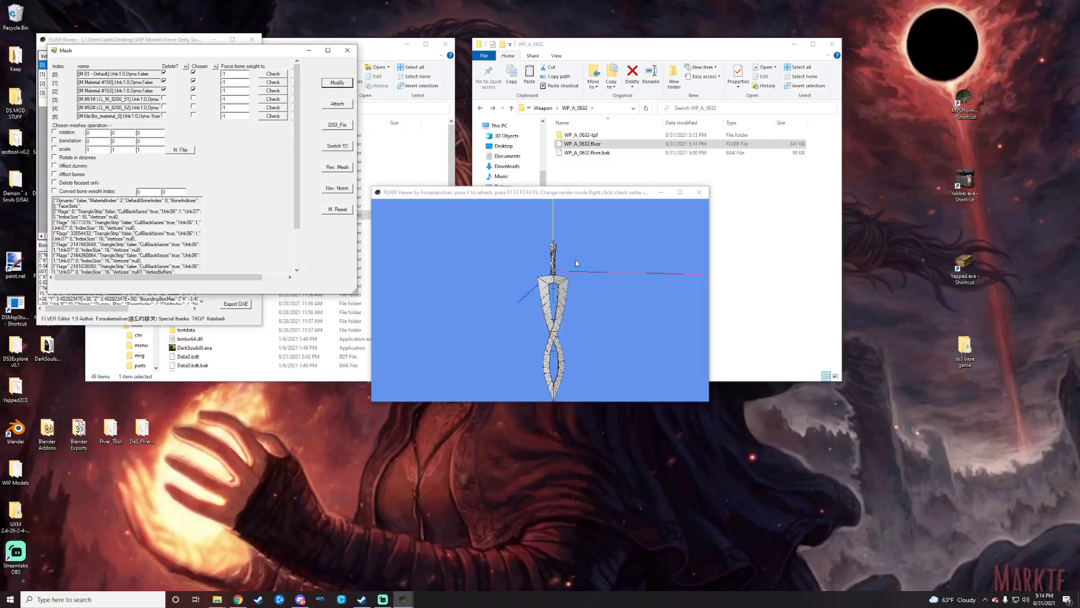
left_click(347, 52)
left_click(236, 72)
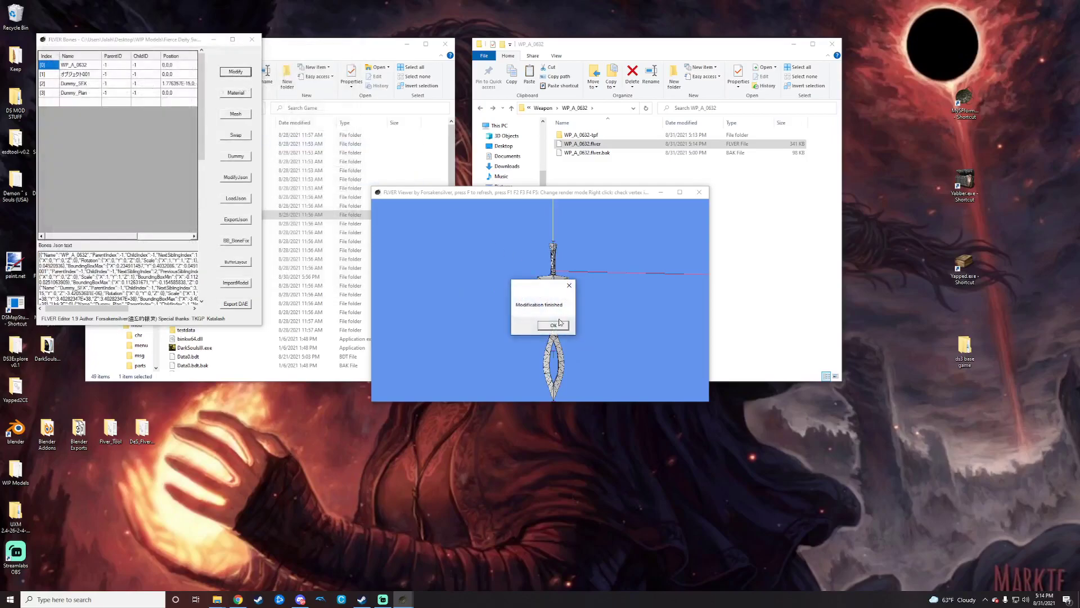
Point every texture slot of fds.fbx_material_0 to 2.dds.
left_click(238, 94)
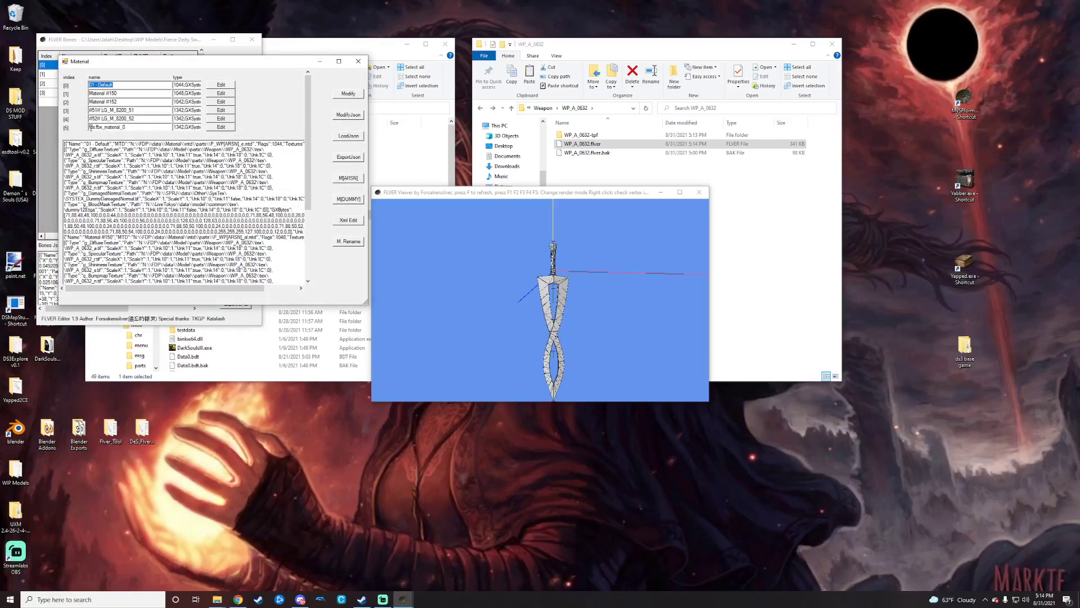
left_click(220, 127)
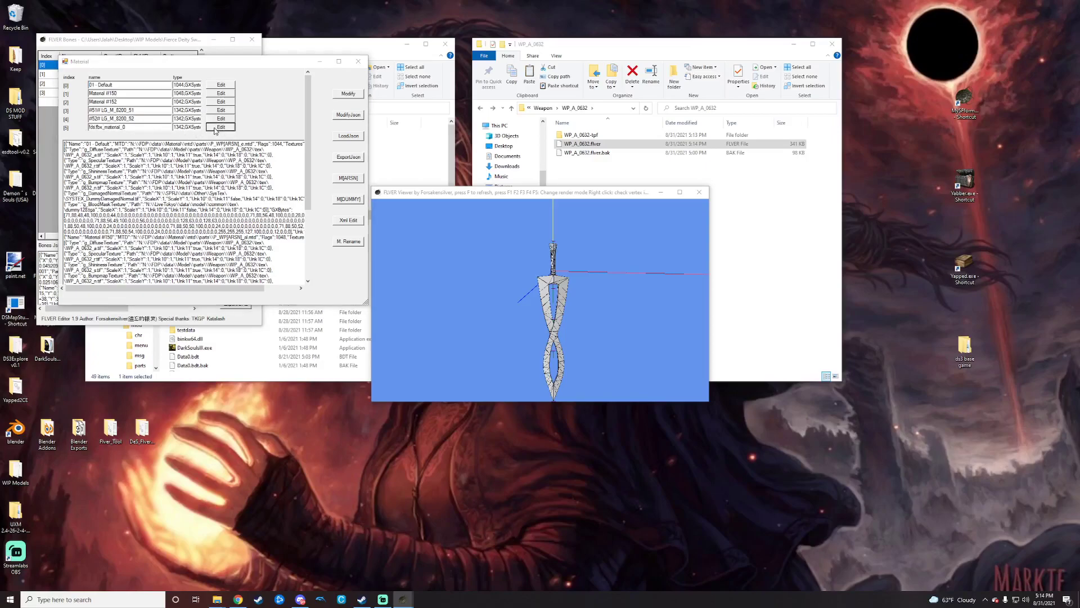
left_click(255, 121)
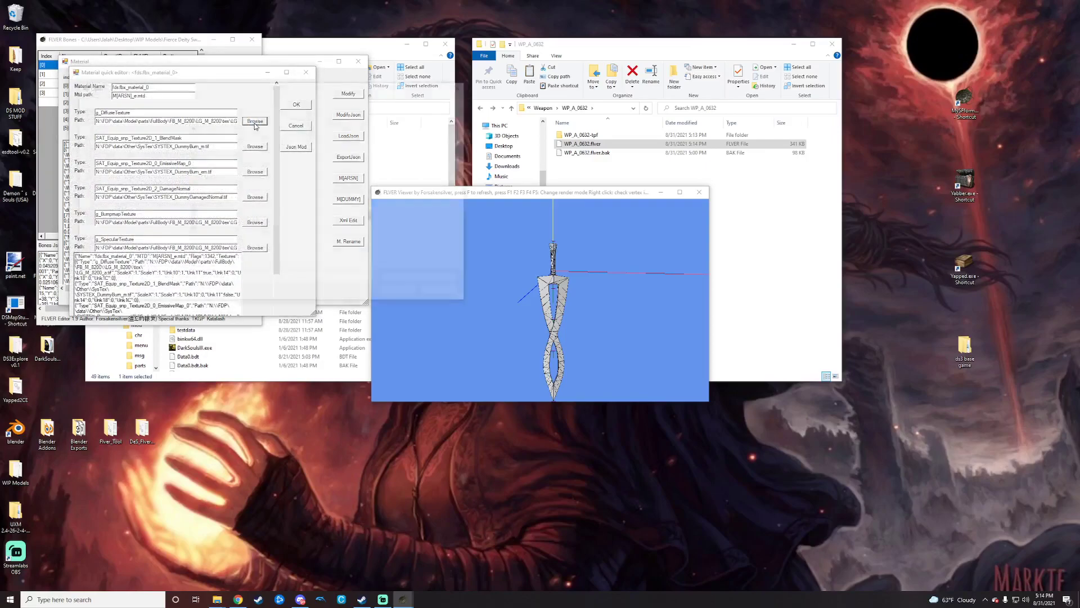
left_click(272, 156)
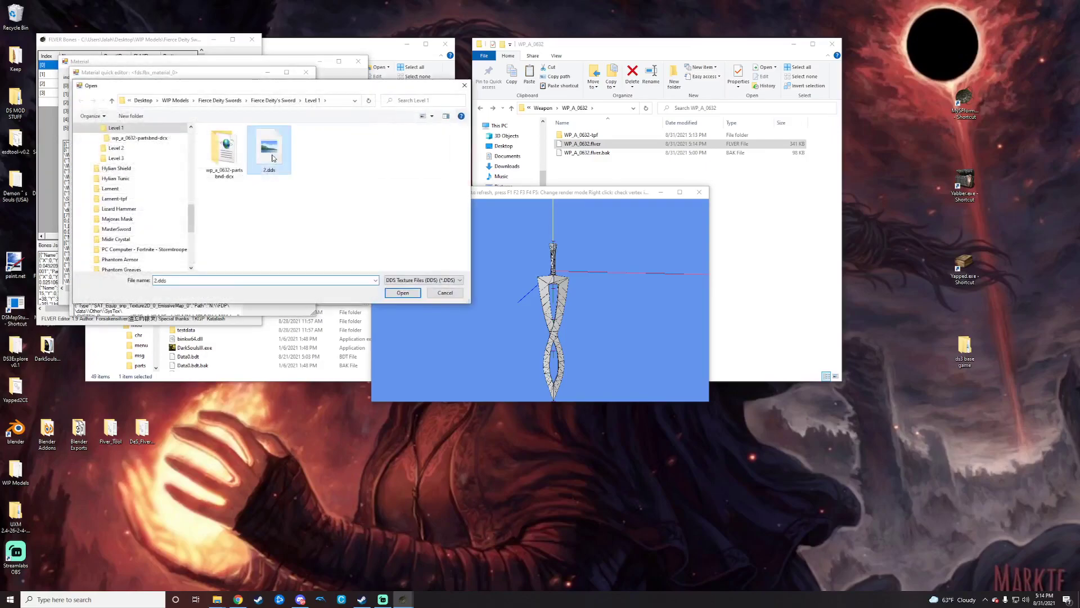
left_click(416, 299)
left_click(252, 224)
left_click(266, 151)
left_click(402, 292)
left_click(267, 238)
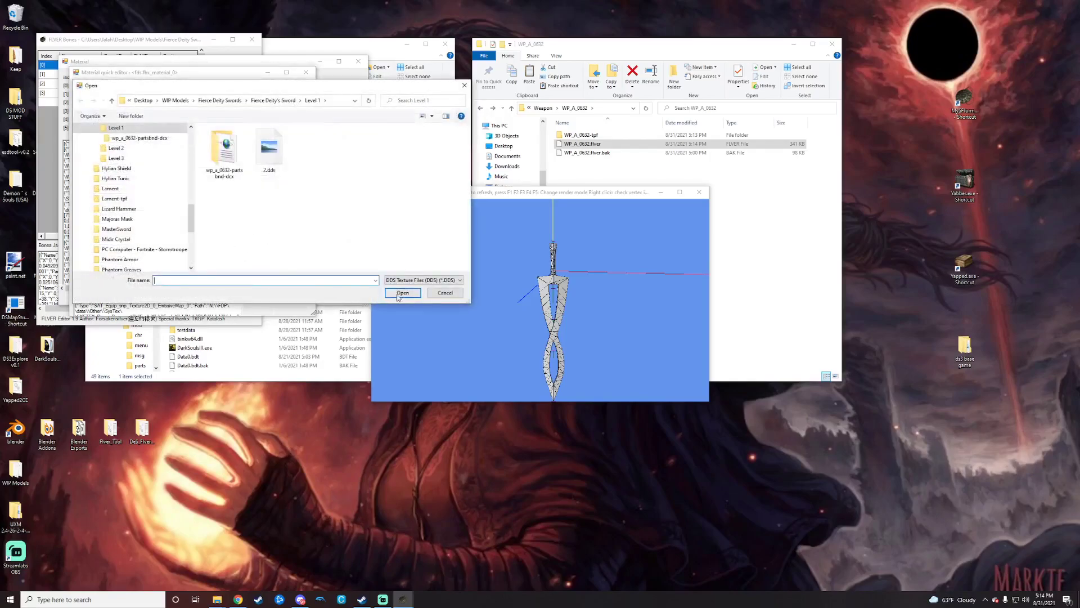
left_click(269, 149)
left_click(403, 293)
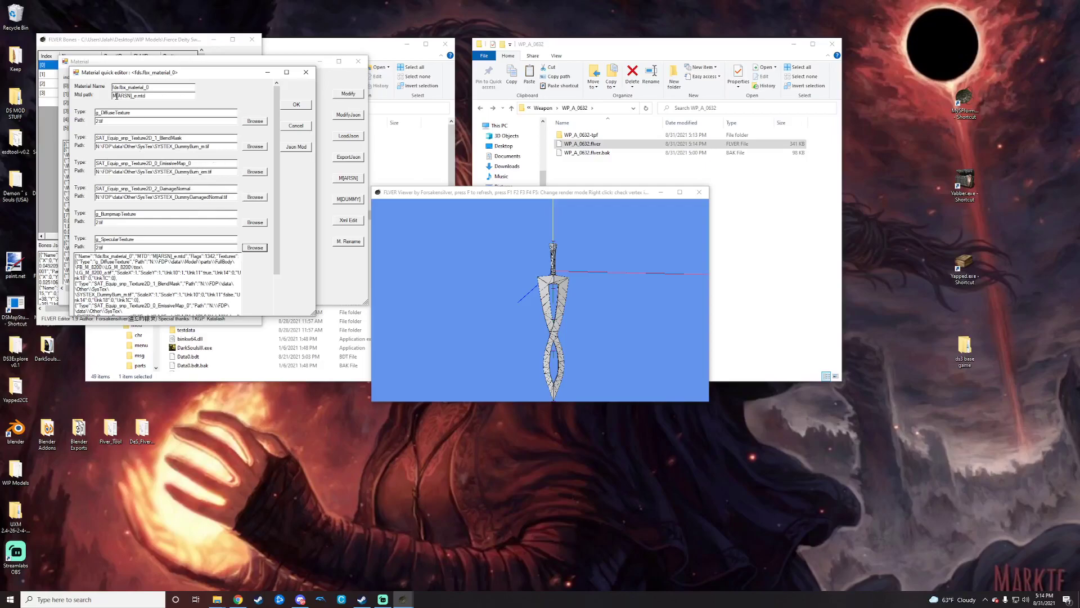
Change the material's MTD path prefix to WP and save the material.
left_click_drag(116, 96, 110, 97)
type("WP")
left_click(296, 105)
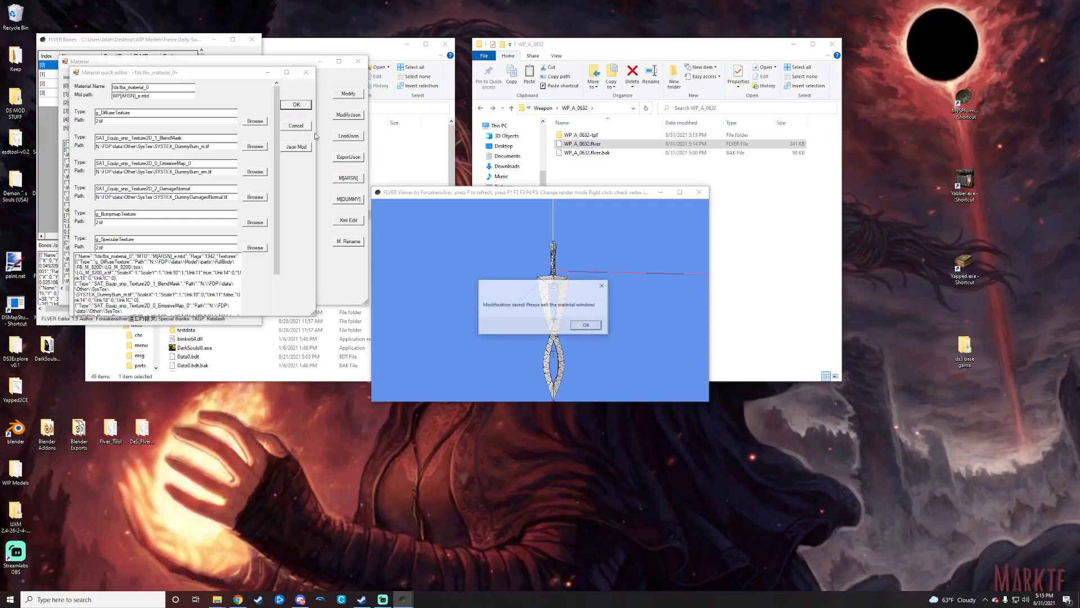
left_click(584, 326)
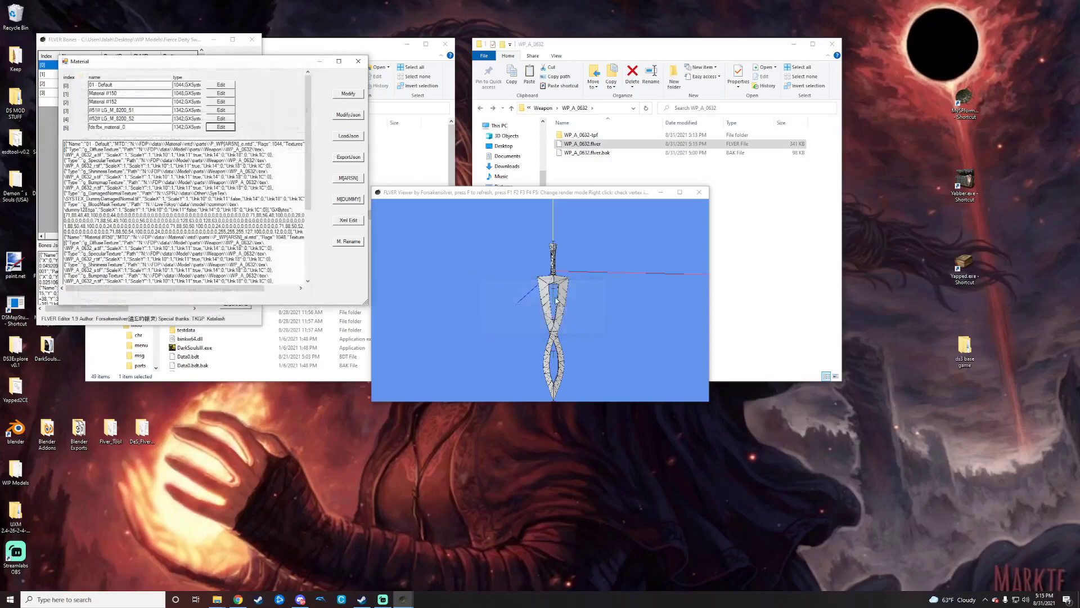
Close the material list and save the modified WP_A_0632.flver.
left_click(358, 61)
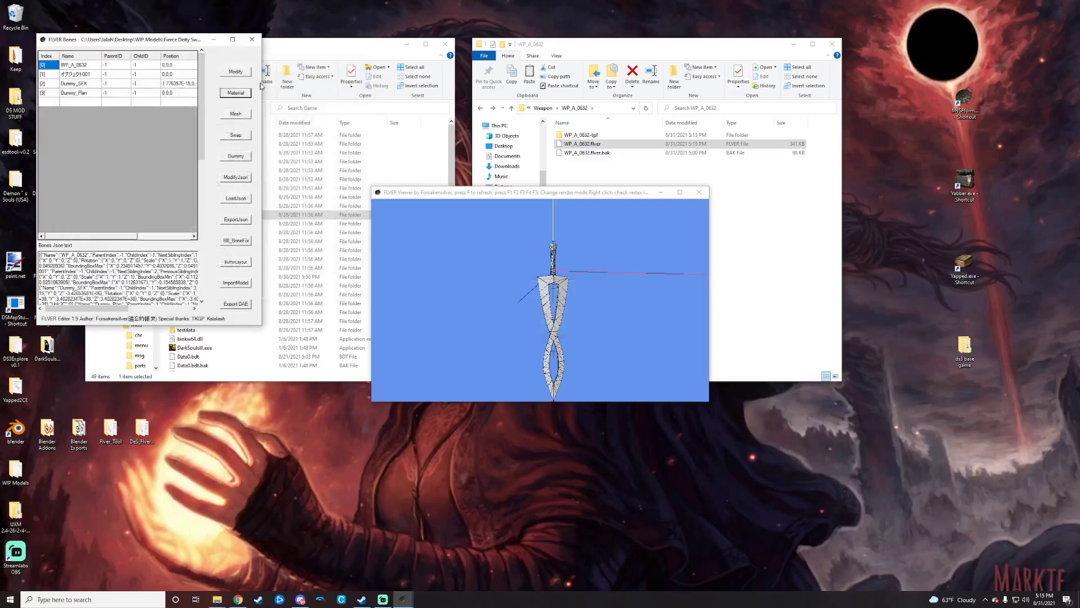
left_click(229, 73)
left_click(565, 328)
Close the editor, repack WP_A_0632-tpf with Yabber, and reopen WP_A_0632.flver in FLVER Editor.
left_click(699, 191)
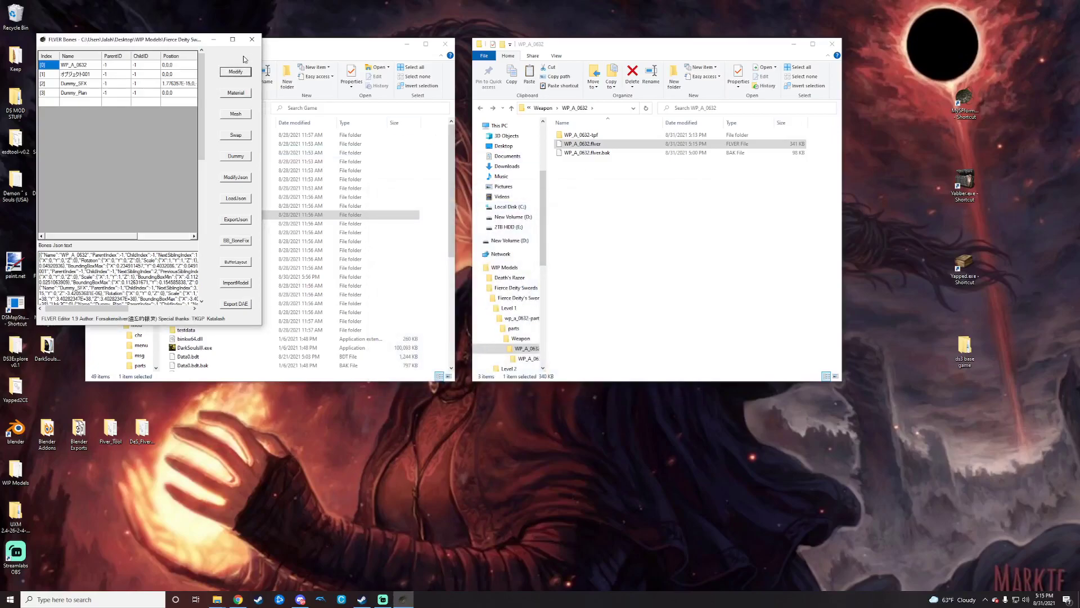
left_click(252, 40)
left_click_drag(598, 136, 962, 184)
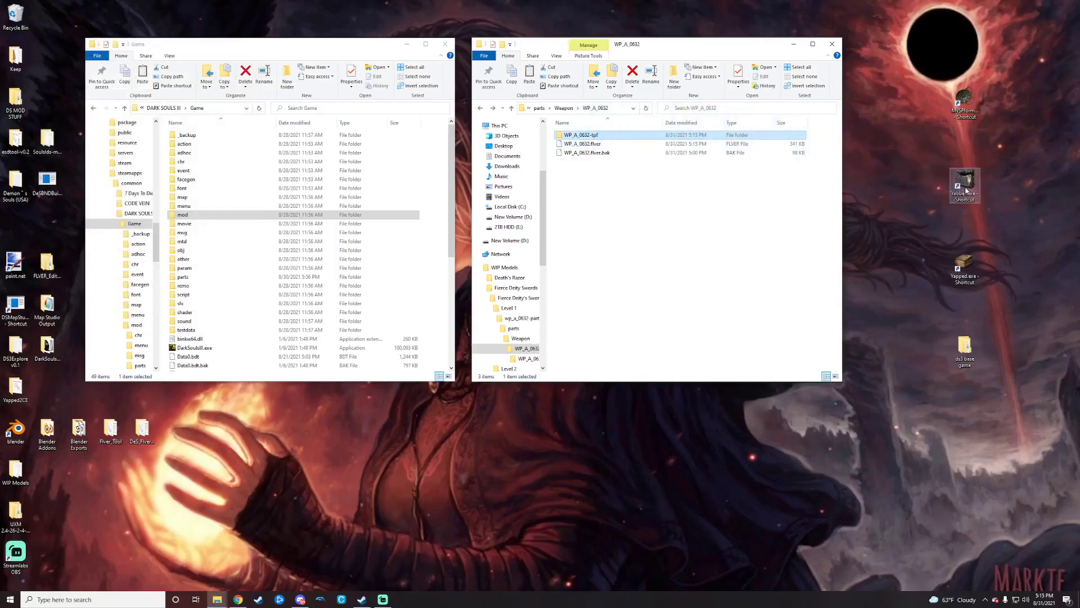
left_click_drag(602, 144, 964, 111)
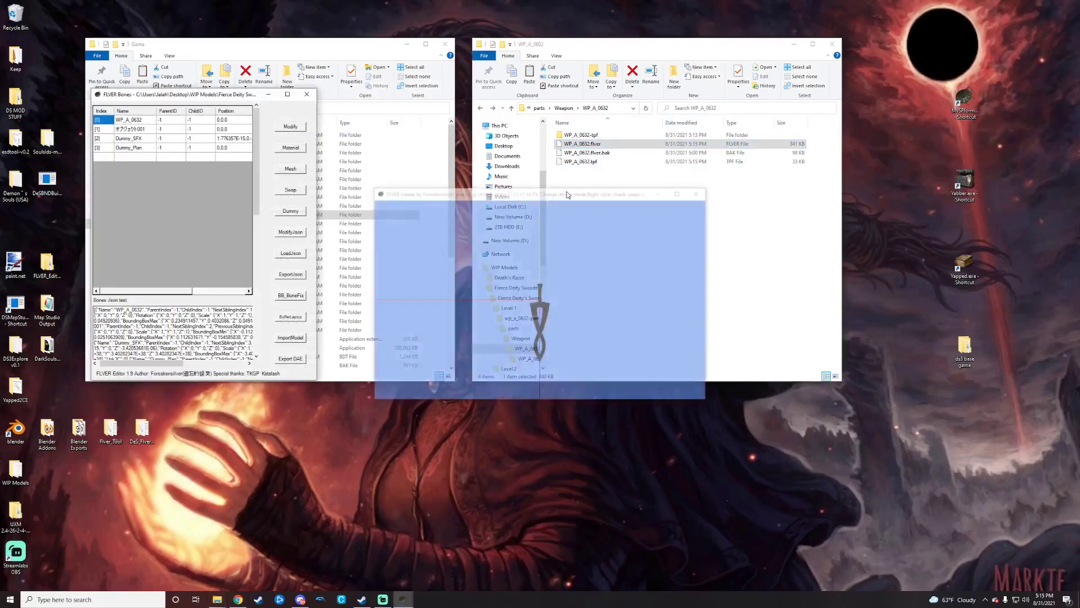
left_click_drag(615, 317, 529, 328)
scroll(523, 329, "up", 5)
left_click_drag(653, 363, 628, 353)
scroll(626, 353, "down", 5)
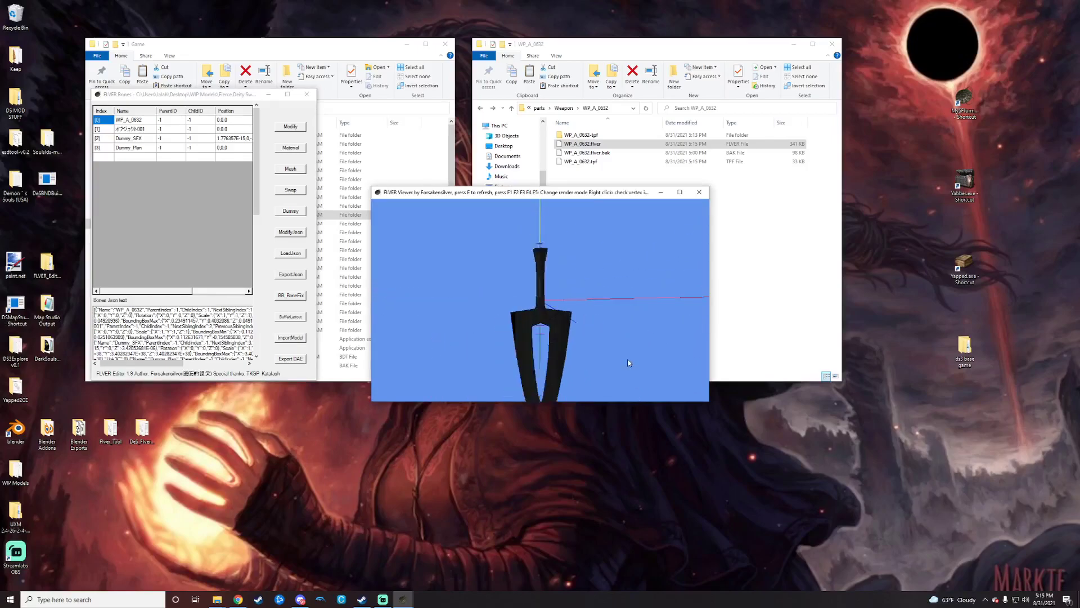
left_click_drag(485, 351, 568, 352)
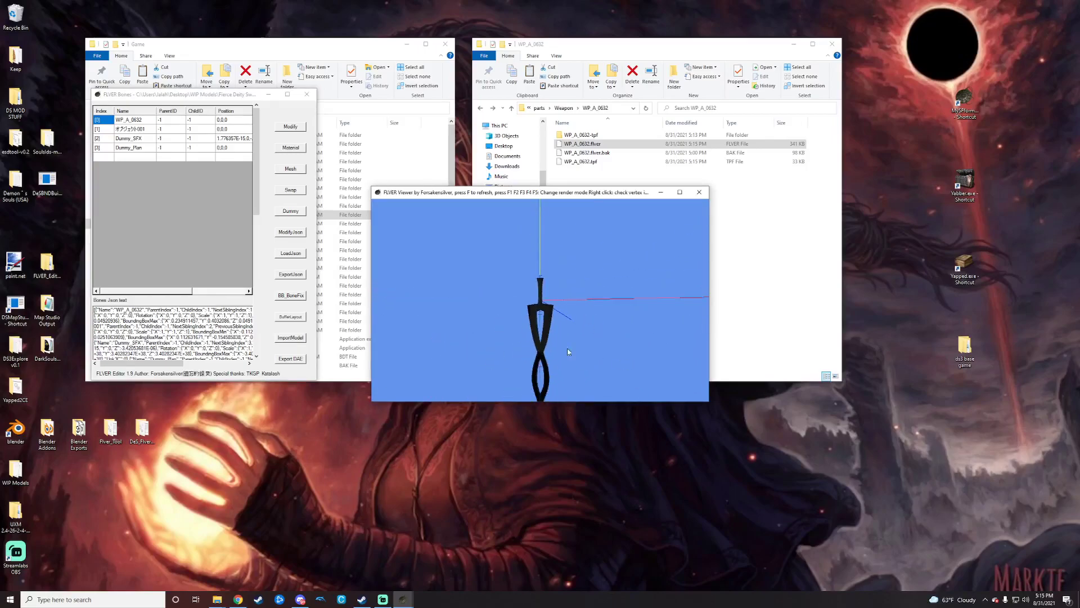
left_click_drag(496, 344, 614, 342)
scroll(580, 360, "up", 3)
scroll(607, 363, "up", 4)
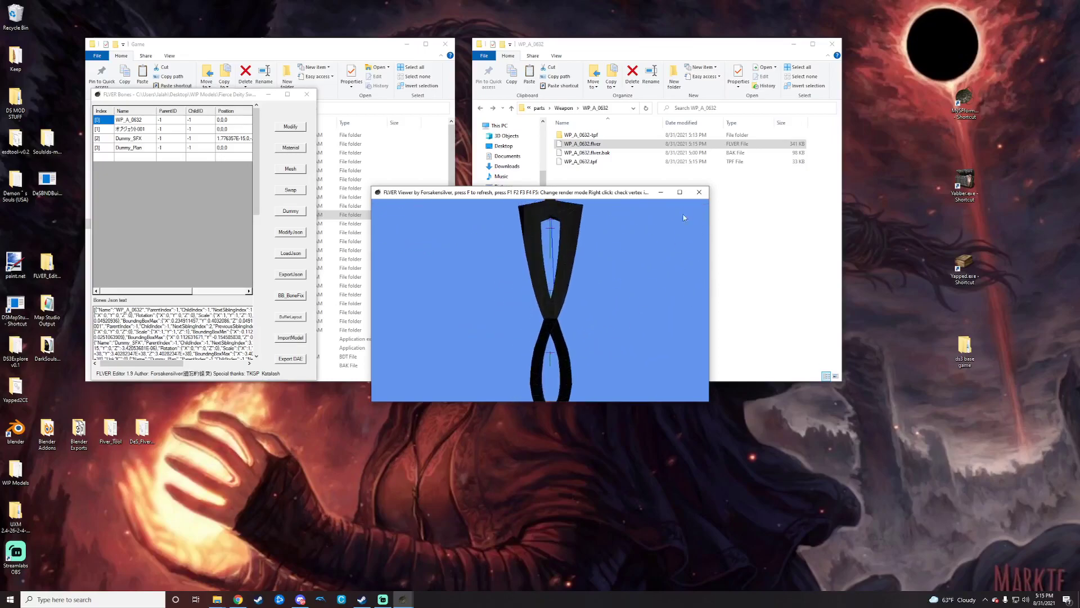
Close FLVER Viewer and Editor, then delete the WP_A_0632-tpf folder and WP_A_0632.flver.bak.
left_click(699, 192)
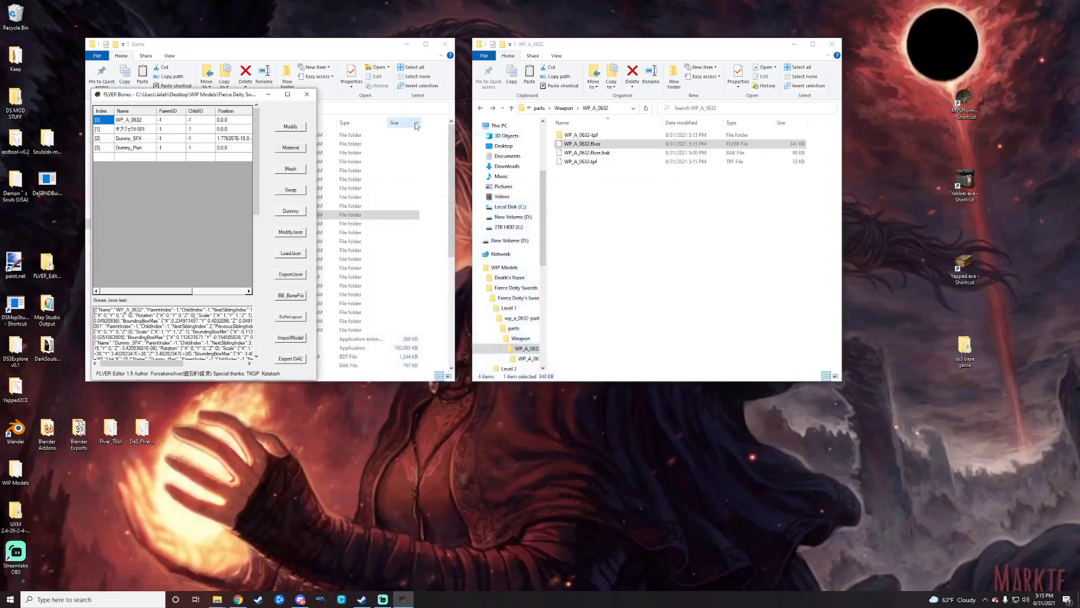
left_click(307, 94)
left_click(606, 138)
right_click(607, 141)
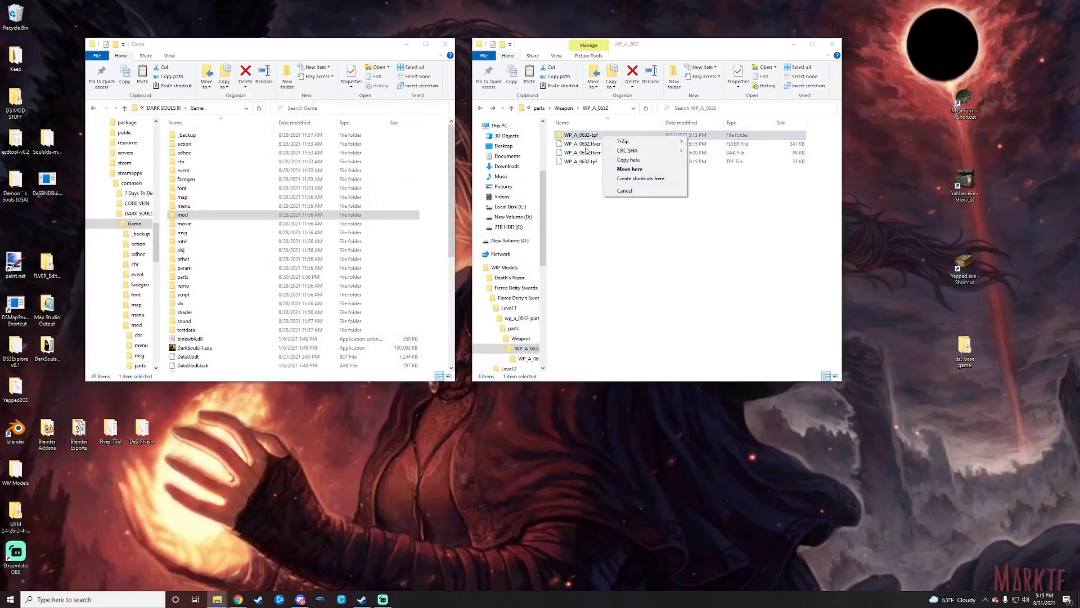
right_click(586, 137)
left_click(608, 340)
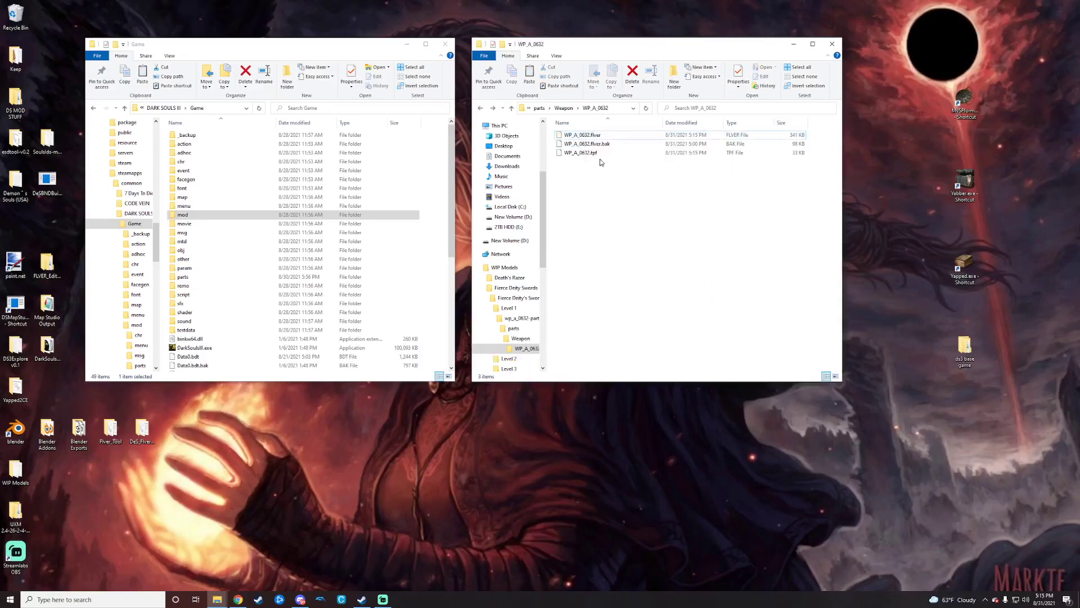
right_click(609, 145)
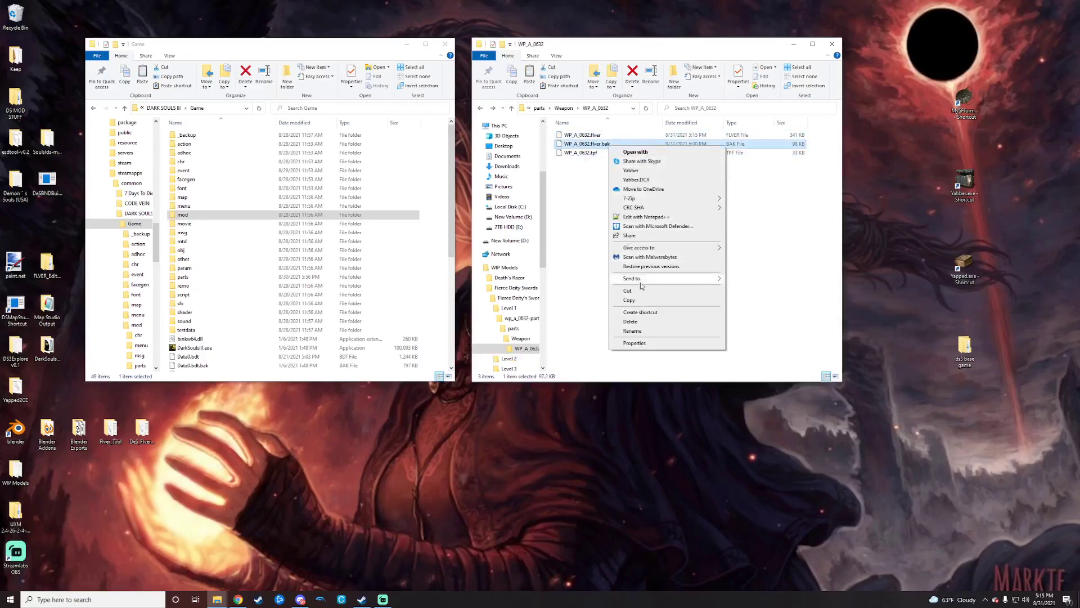
left_click(630, 322)
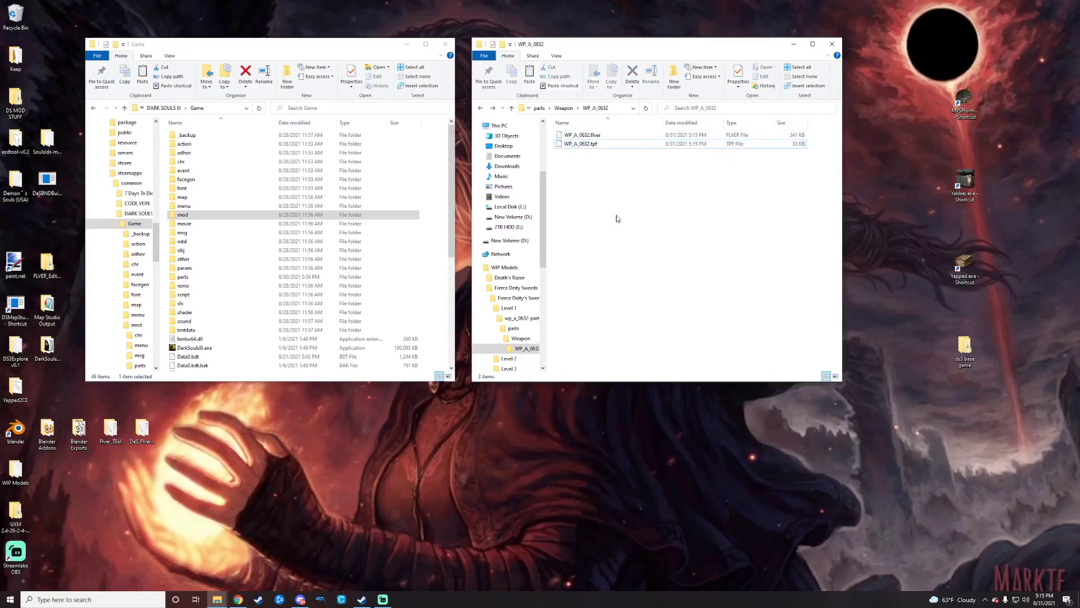
In Level 1, delete the old wp_a_0632.partsbnd.dcx and repack wp_a_0632-partsbnd-dcx with Yabber.
left_click(481, 108)
left_click(481, 108)
left_click(481, 108)
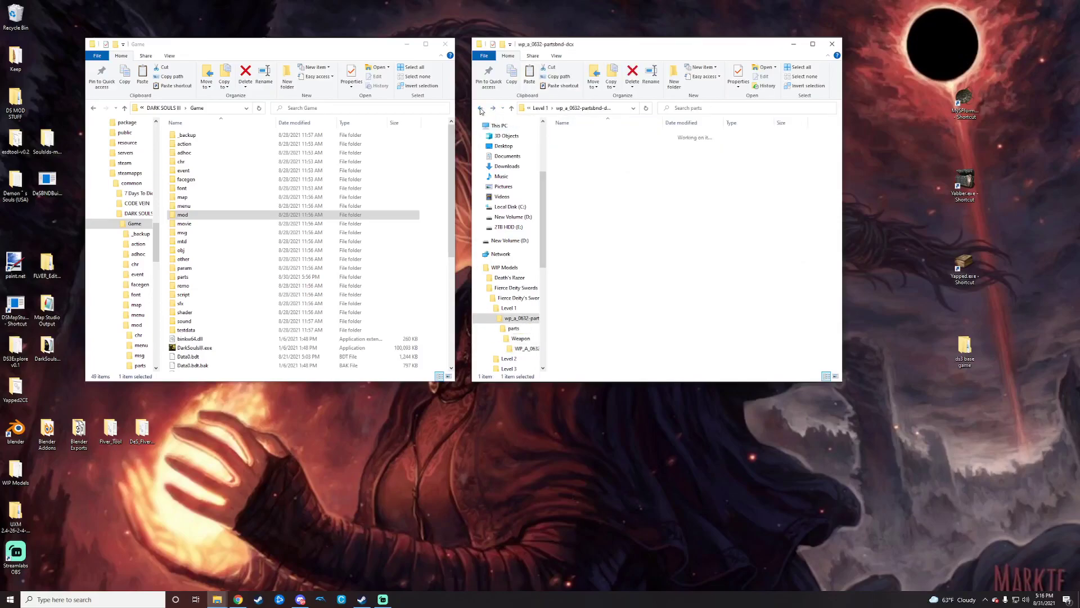
left_click(481, 108)
right_click(616, 201)
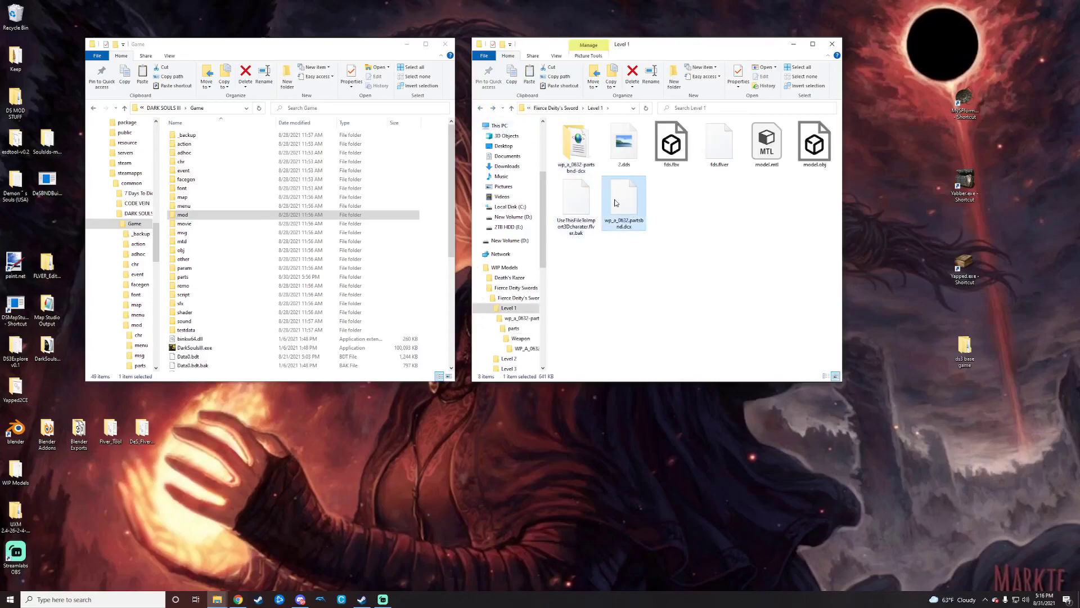
left_click(636, 384)
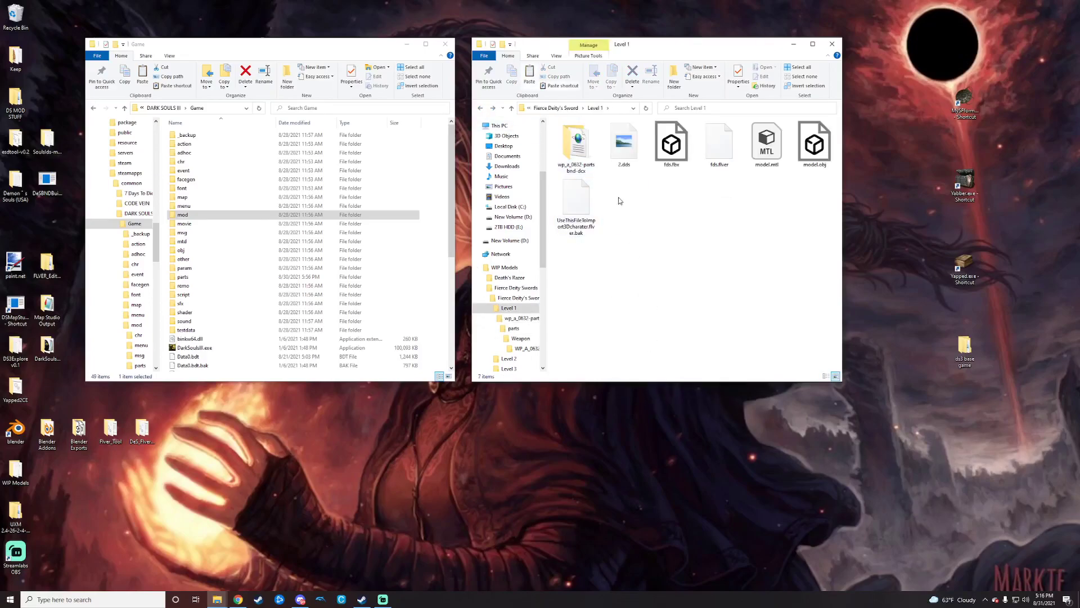
left_click(571, 135)
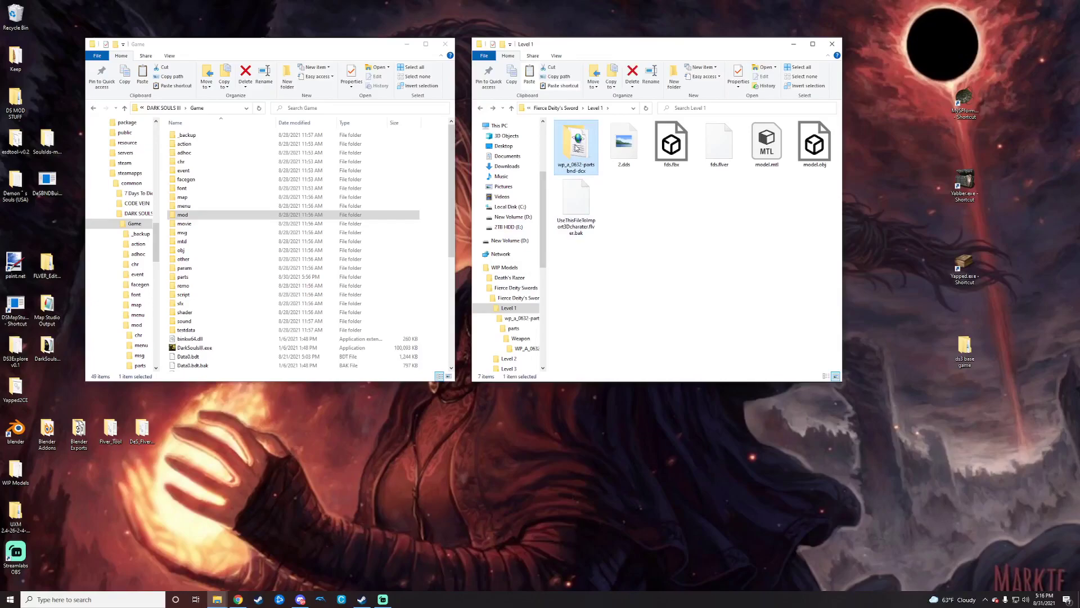
left_click_drag(578, 148, 964, 181)
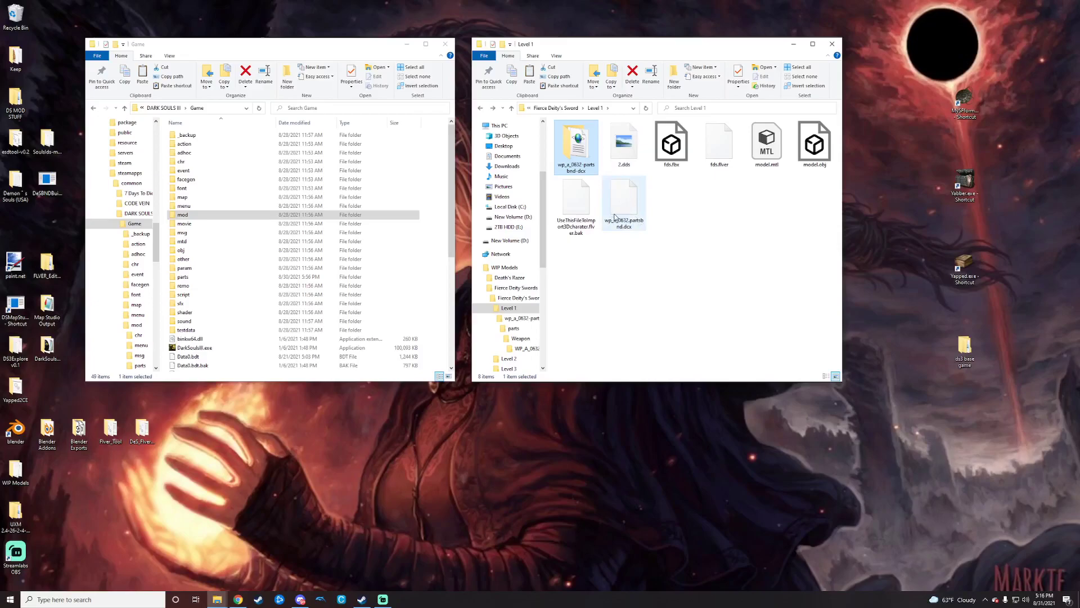
Copy the new wp_a_0632.partsbnd.dcx into the mod's parts folder, replacing the existing file.
double_click(252, 214)
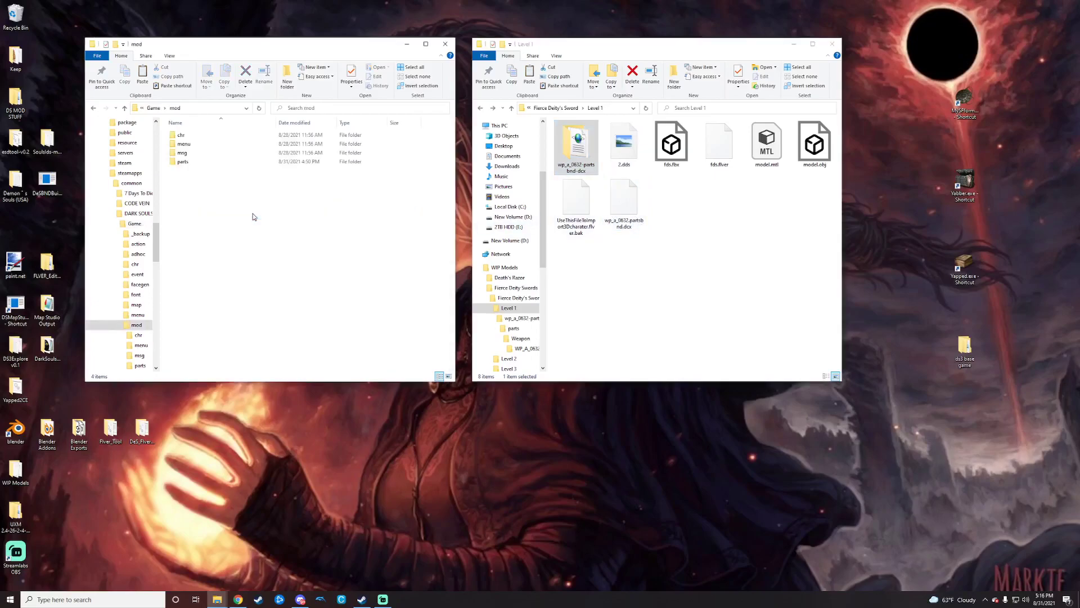
double_click(209, 161)
left_click(624, 203)
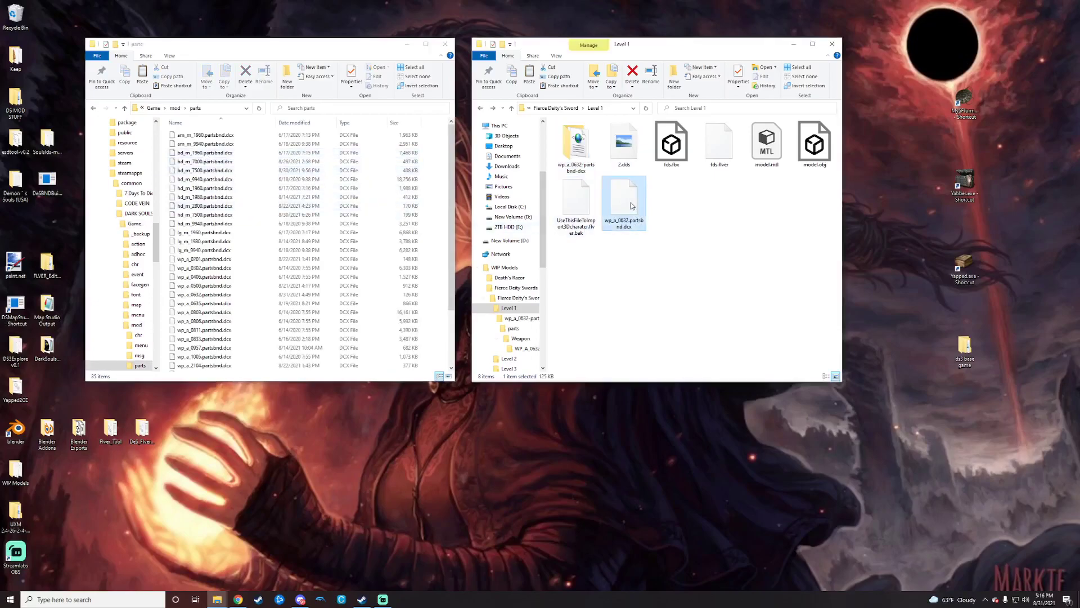
right_click(630, 210)
left_click(651, 373)
right_click(439, 257)
left_click(458, 312)
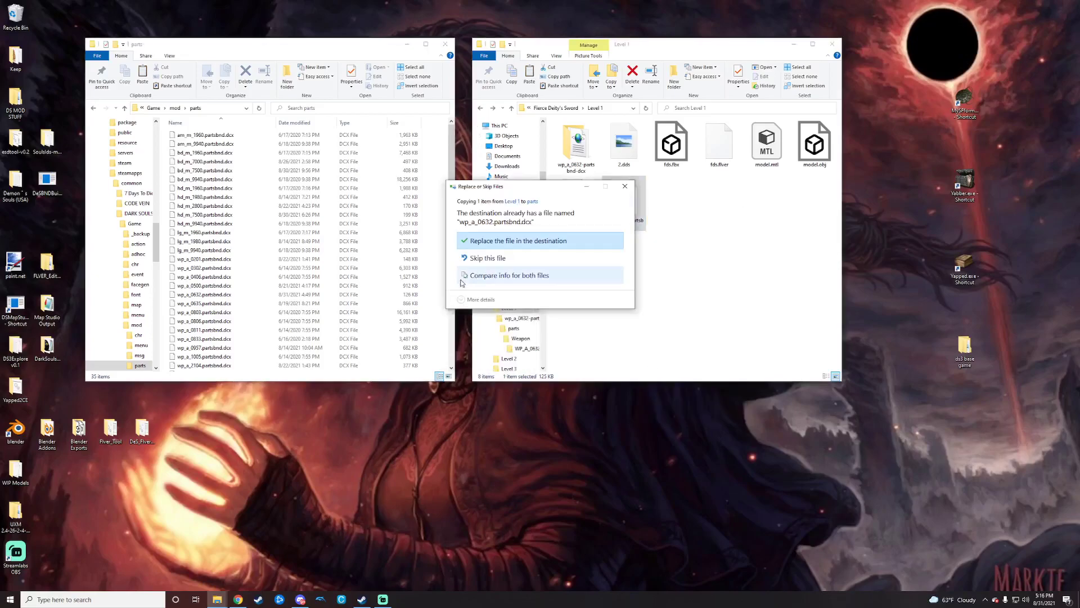
left_click(497, 242)
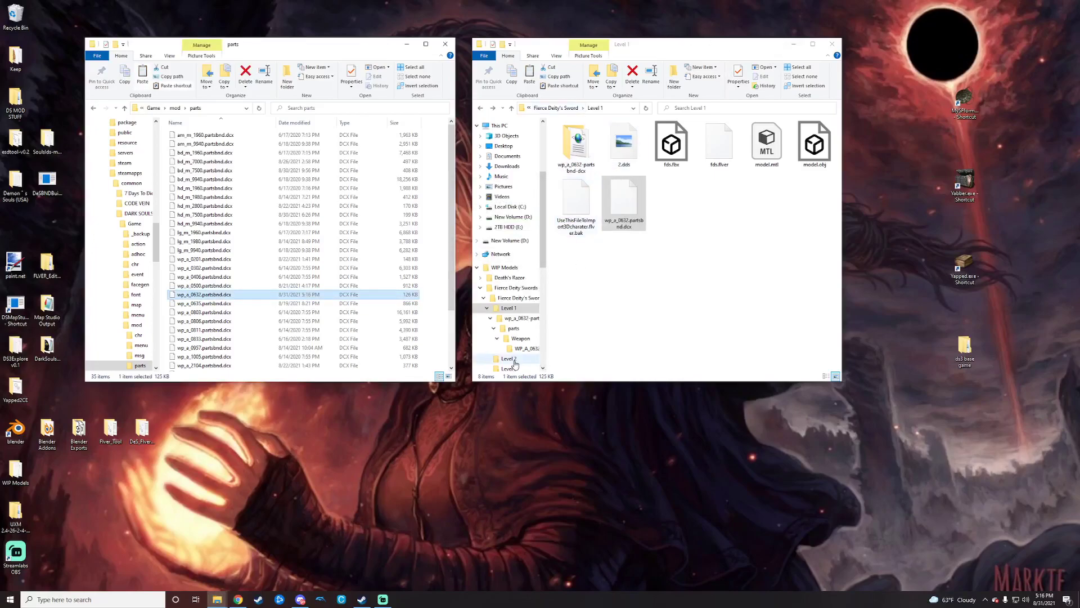
Launch Dark Souls III from the Steam library.
left_click(361, 599)
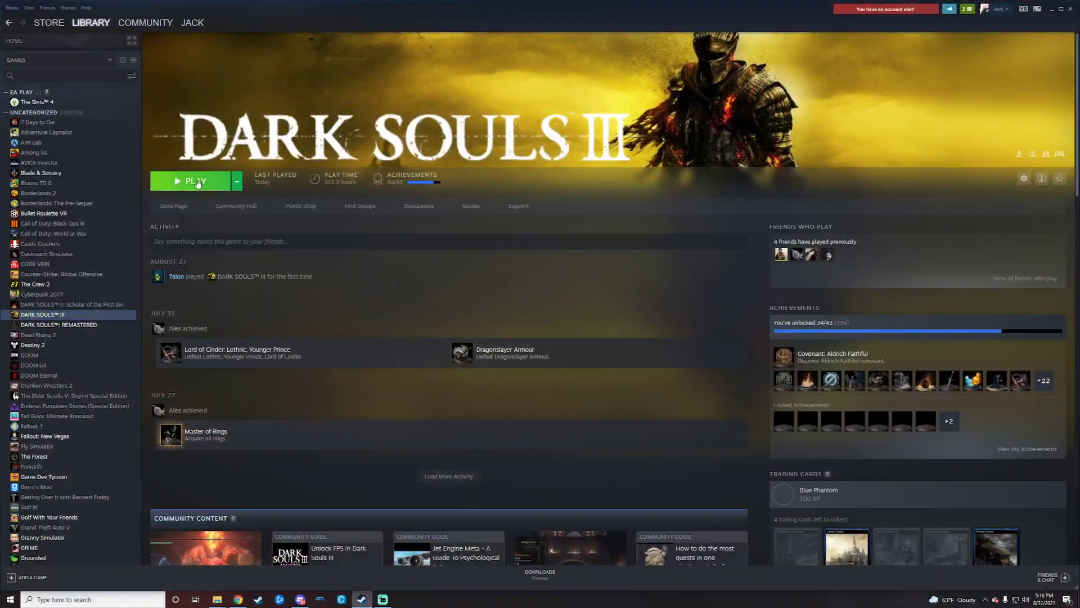
left_click(197, 183)
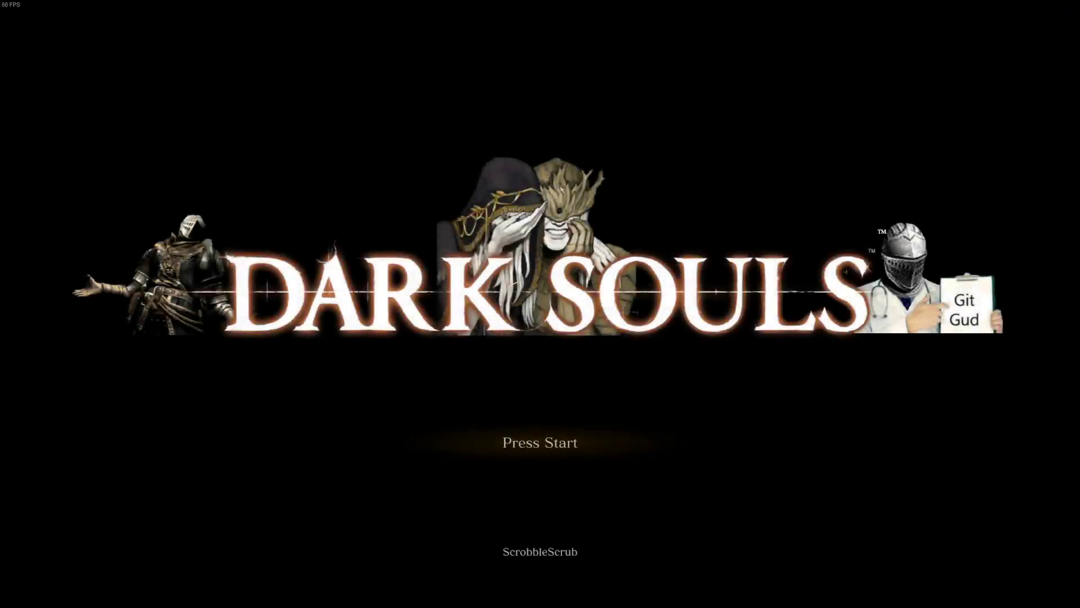
Pass the title screen, dismiss the save, system and offline notices, and load the character.
left_click(540, 442)
left_click(554, 380)
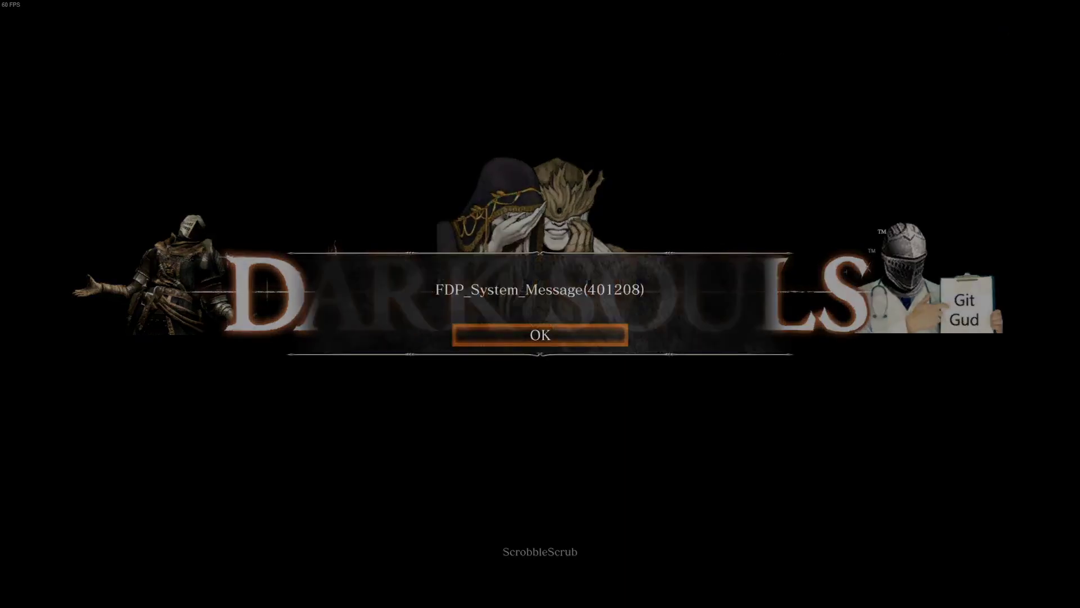
left_click(549, 345)
left_click(540, 360)
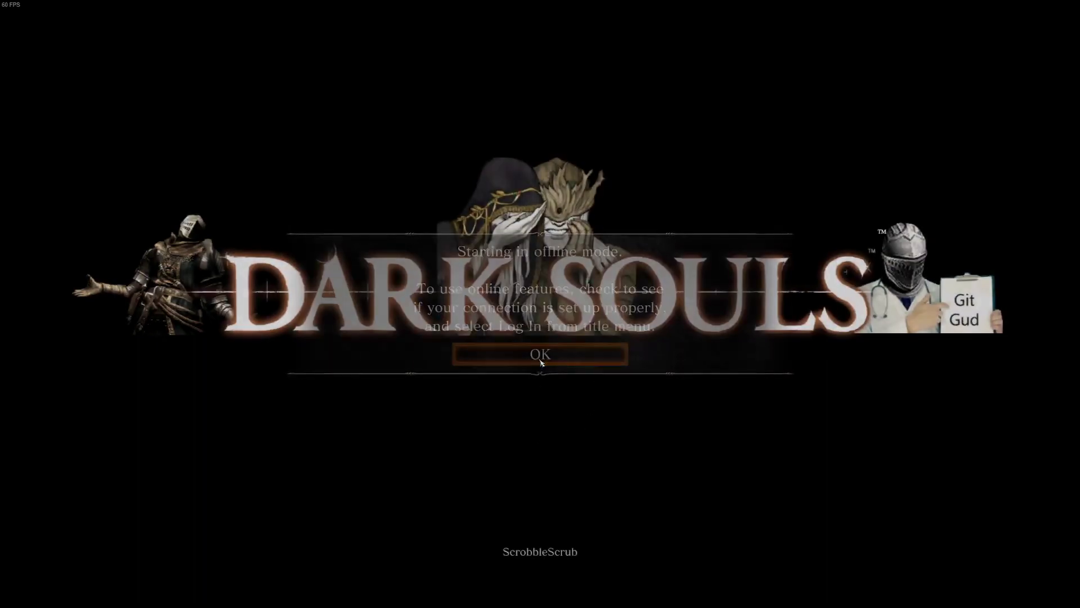
left_click(542, 426)
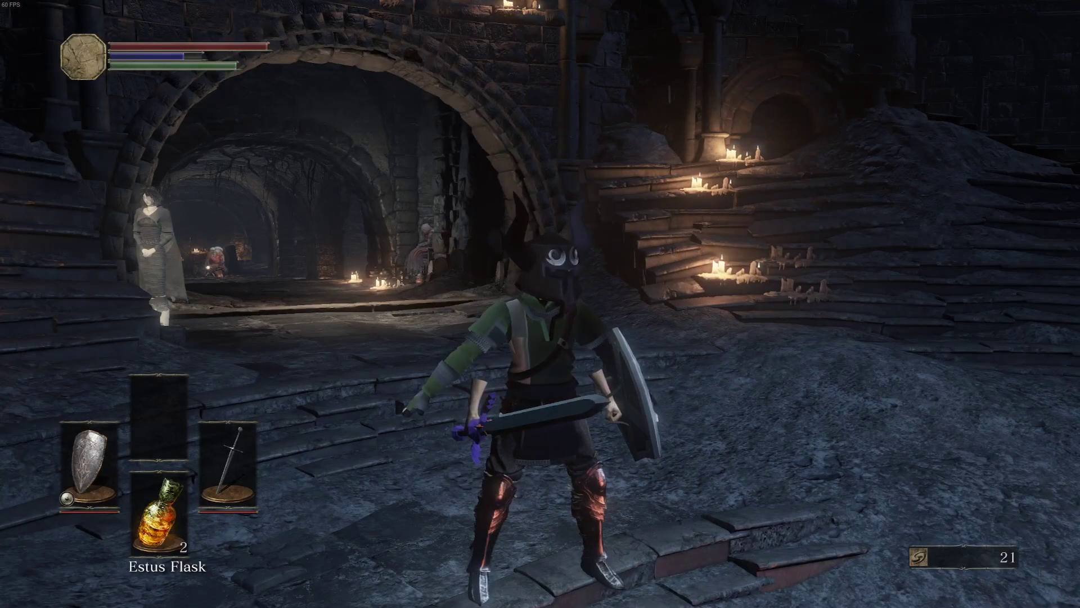
From the in-game Equipment screen, equip Knight Armor in the chest slot.
key("Escape")
key("Return")
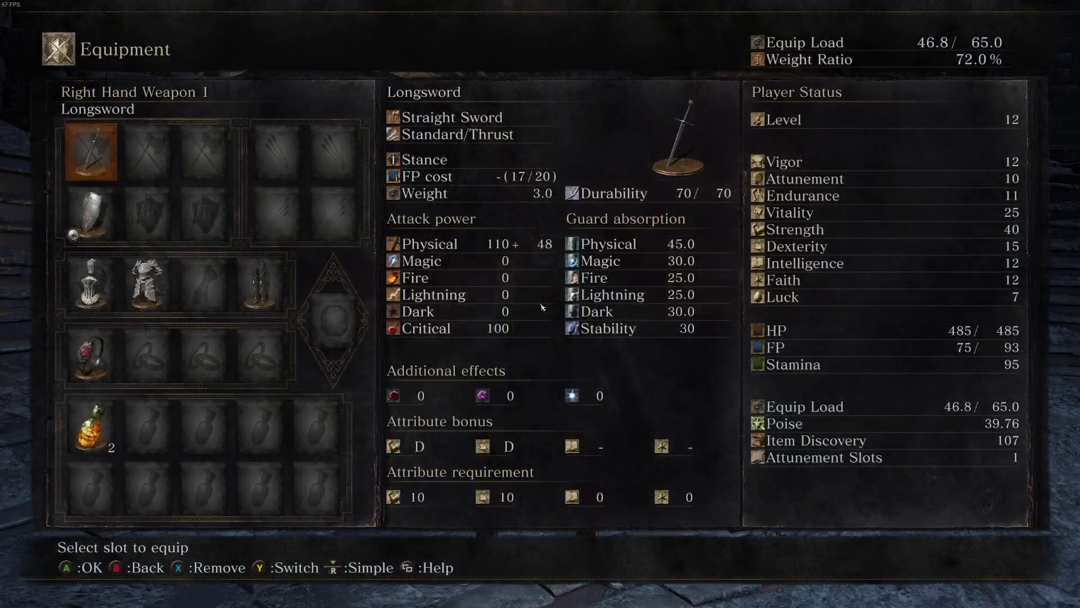
key("Down")
key("Down")
key("Right")
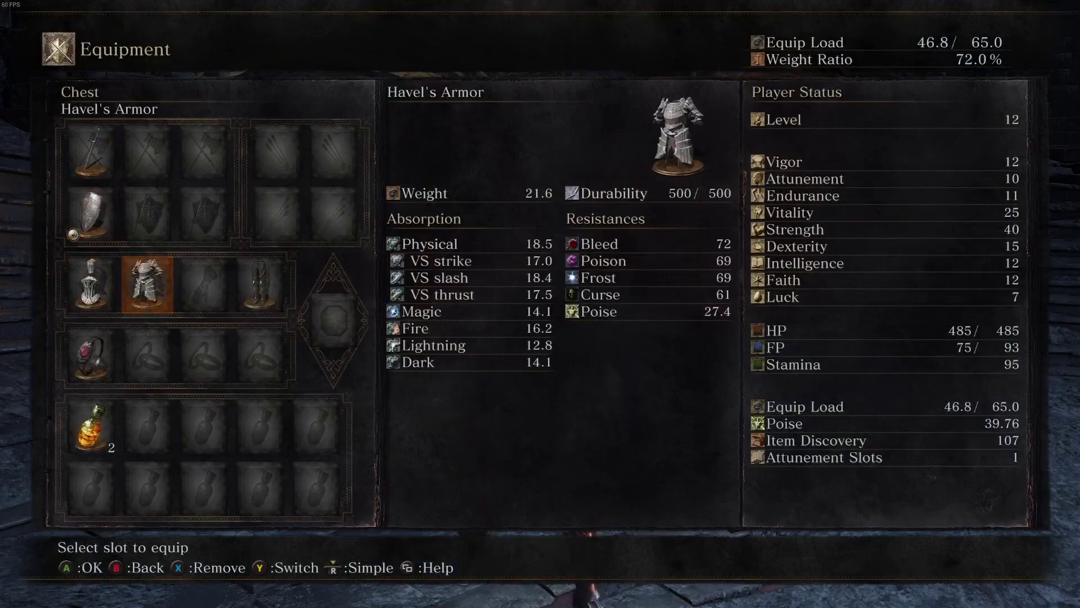
key("Return")
key("Left")
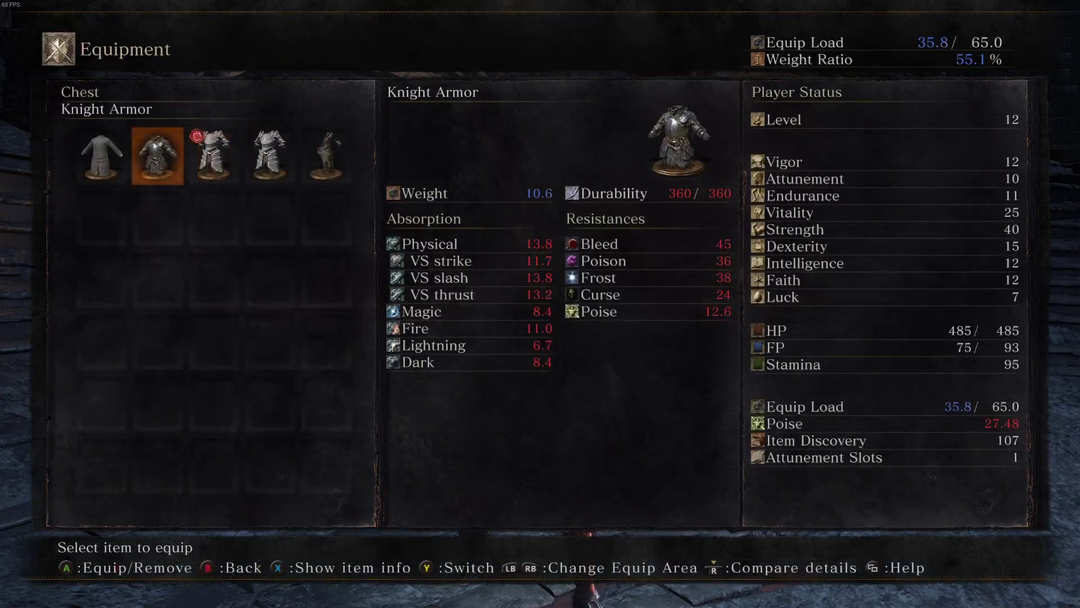
key("Return")
Equip the Moonlight Greatsword as Right Hand Weapon 1, dismiss the stat warning, and exit the menu.
key("Left")
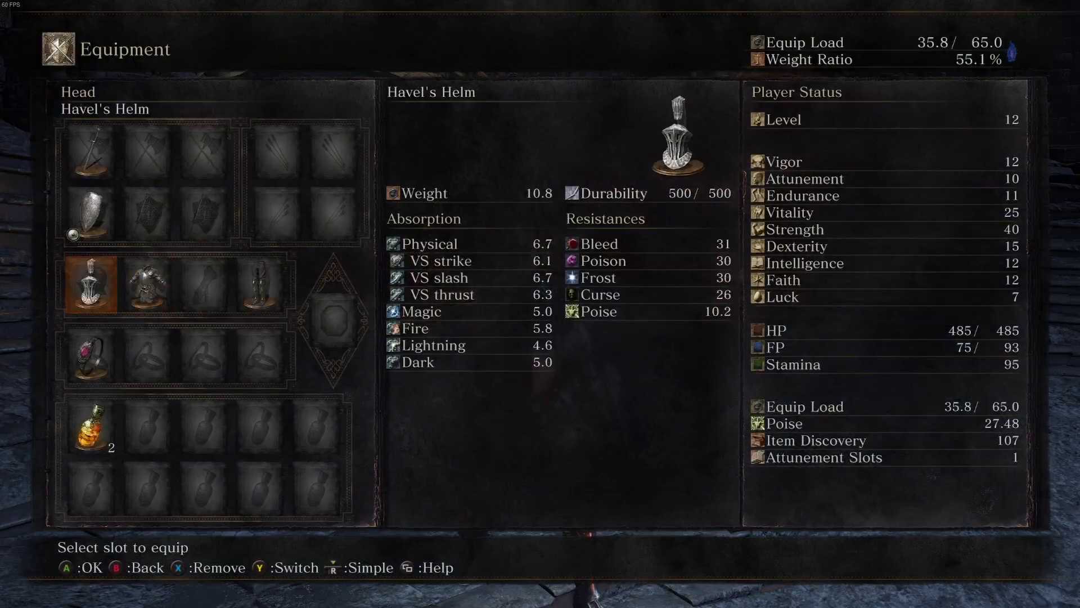
key("Up")
key("Up")
key("Return")
key("Right")
key("Right")
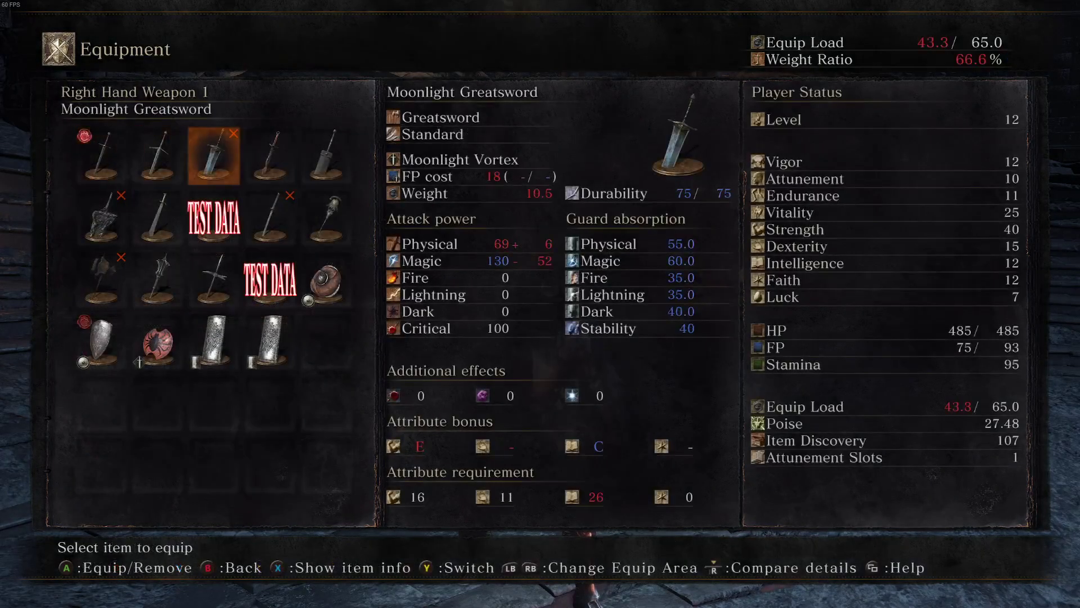
key("Return")
key("Return")
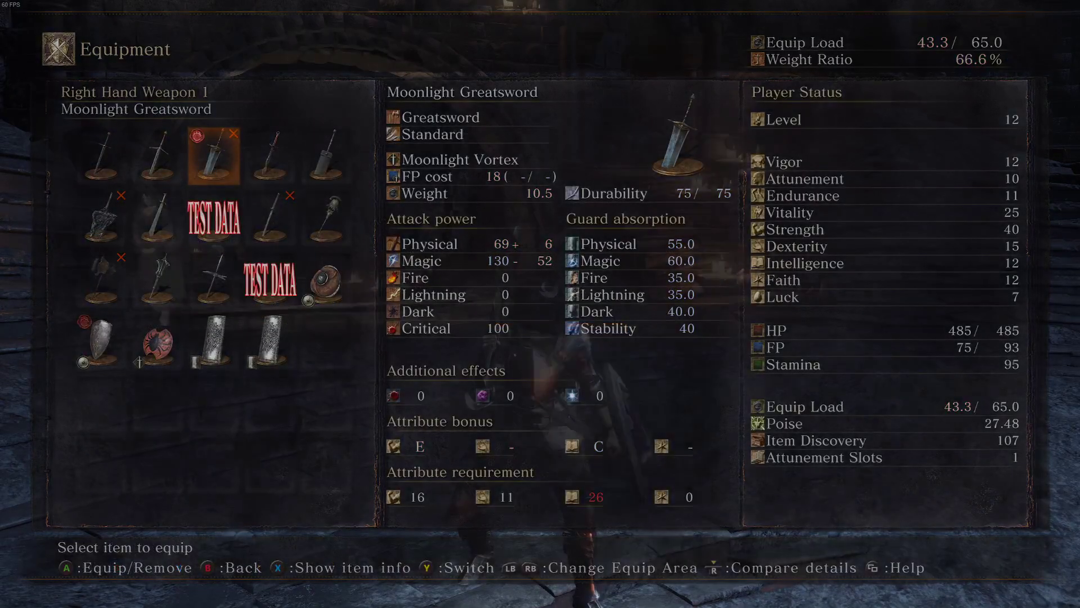
key("Escape")
key("Escape")
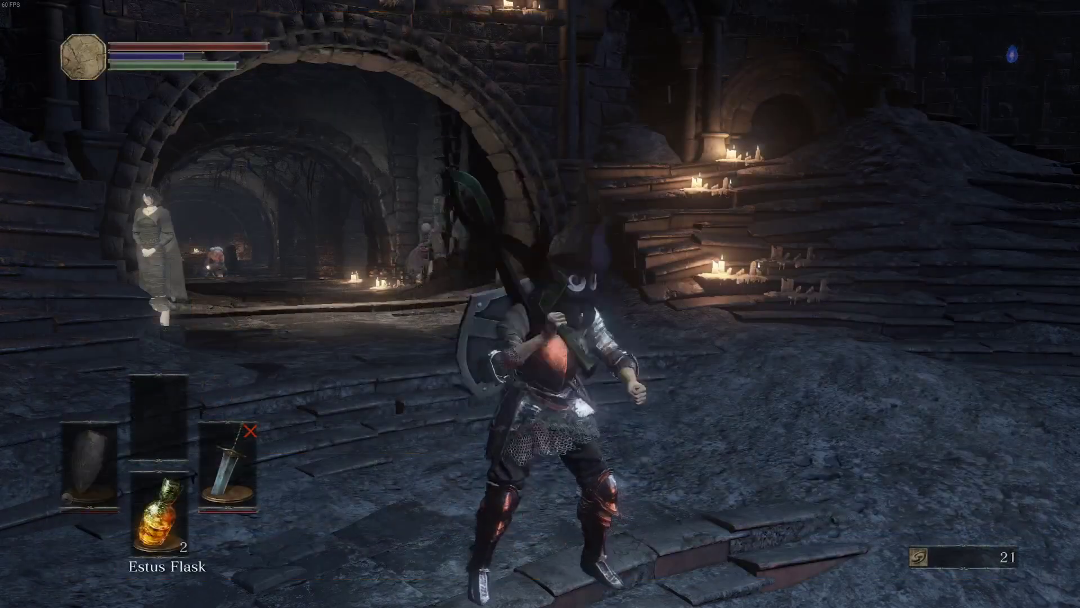
Walk the character past the Fire Keeper up to the bonfire, showing the green sword.
key("w")
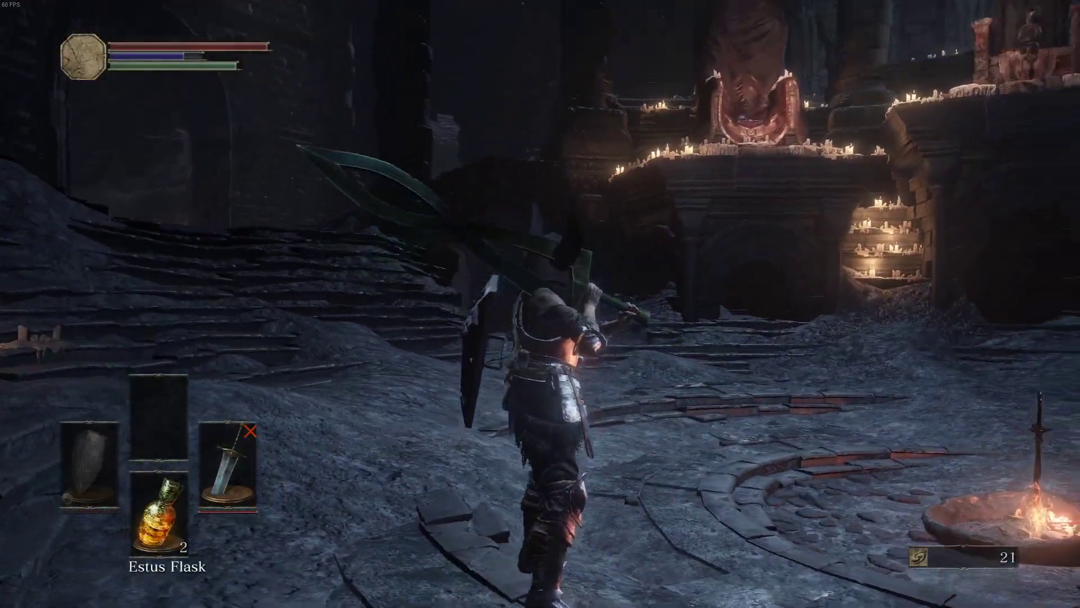
key("w")
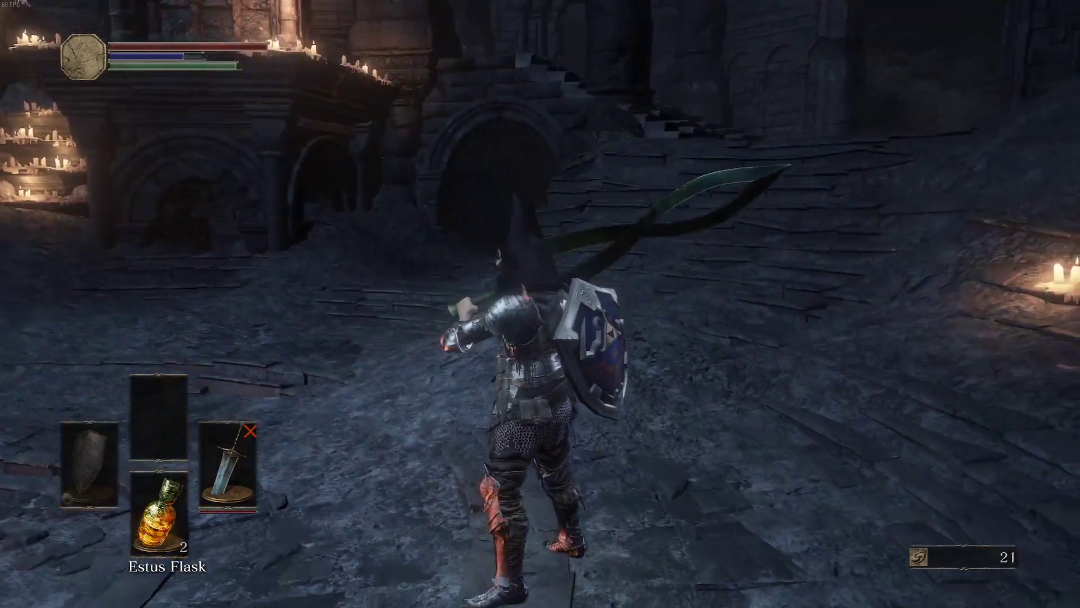
key("w")
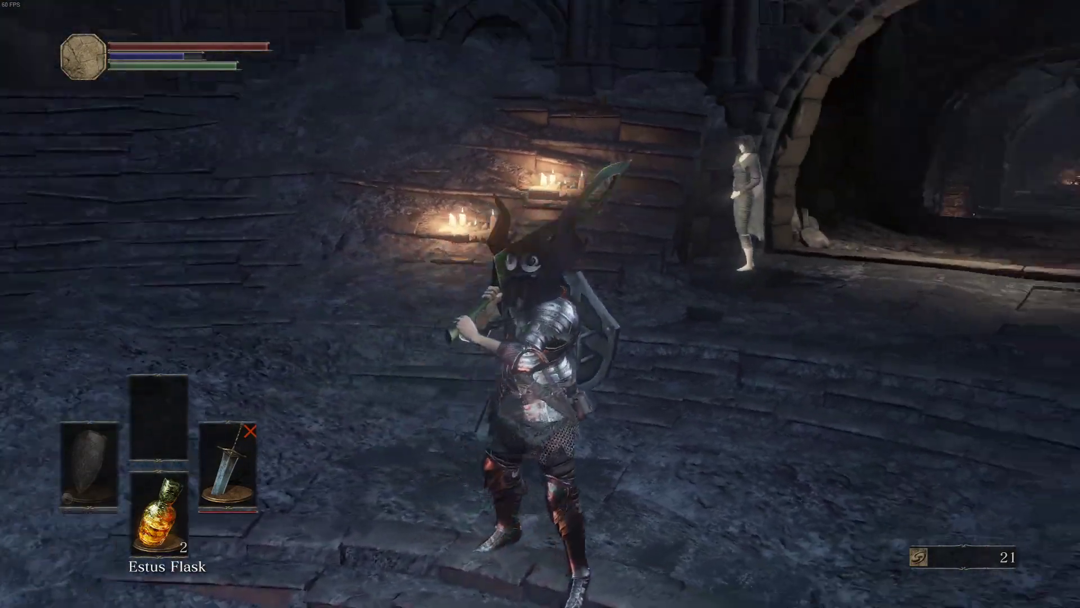
key("s")
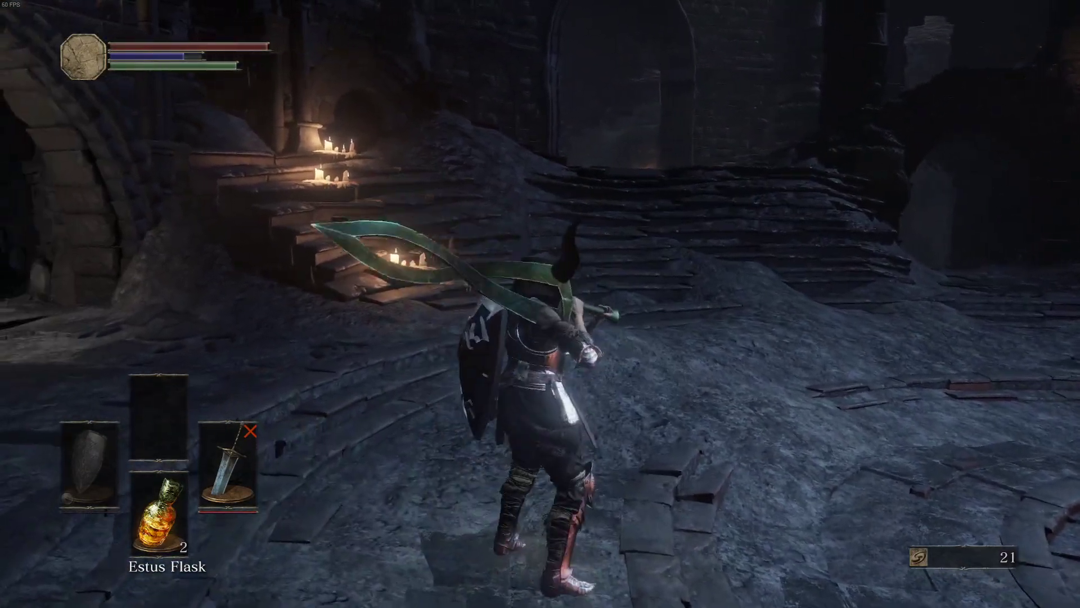
key("w")
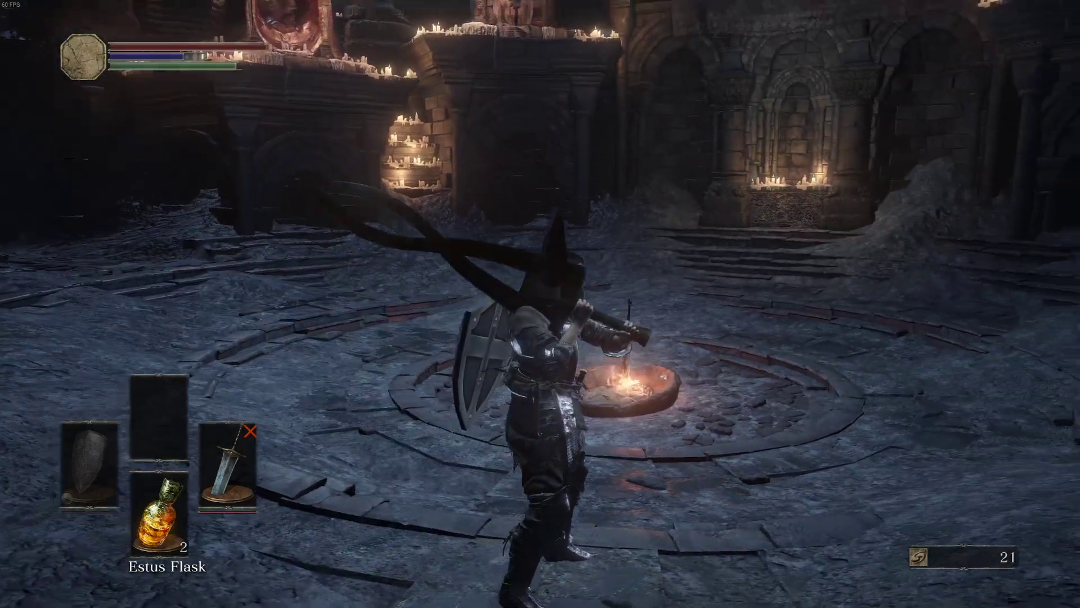
key("w")
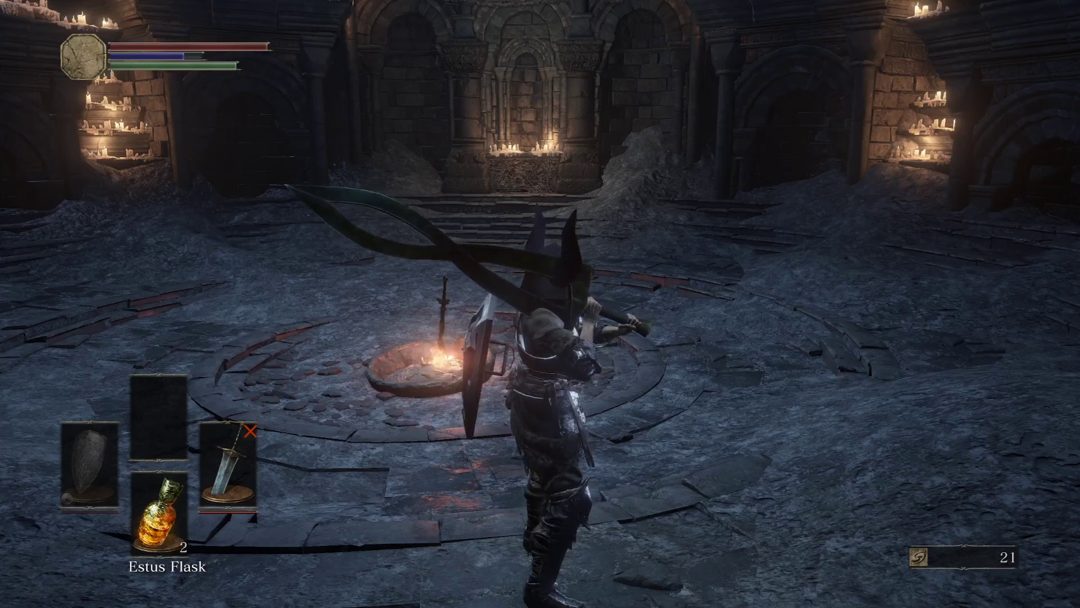
Orbit the camera around the character, then walk toward the tunnel arch to show the sword from other angles.
key("d")
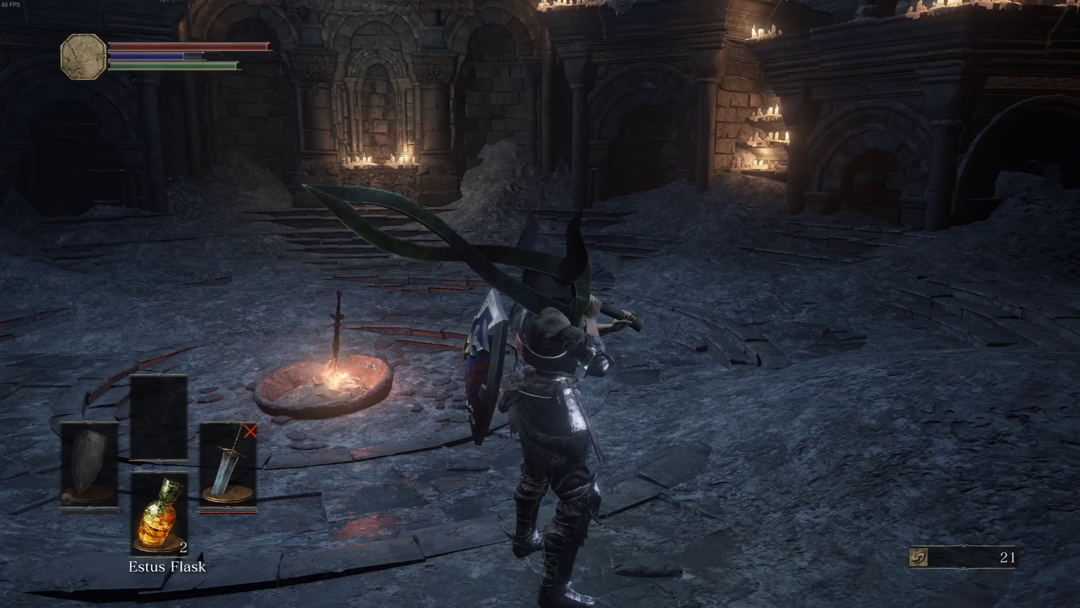
key("s")
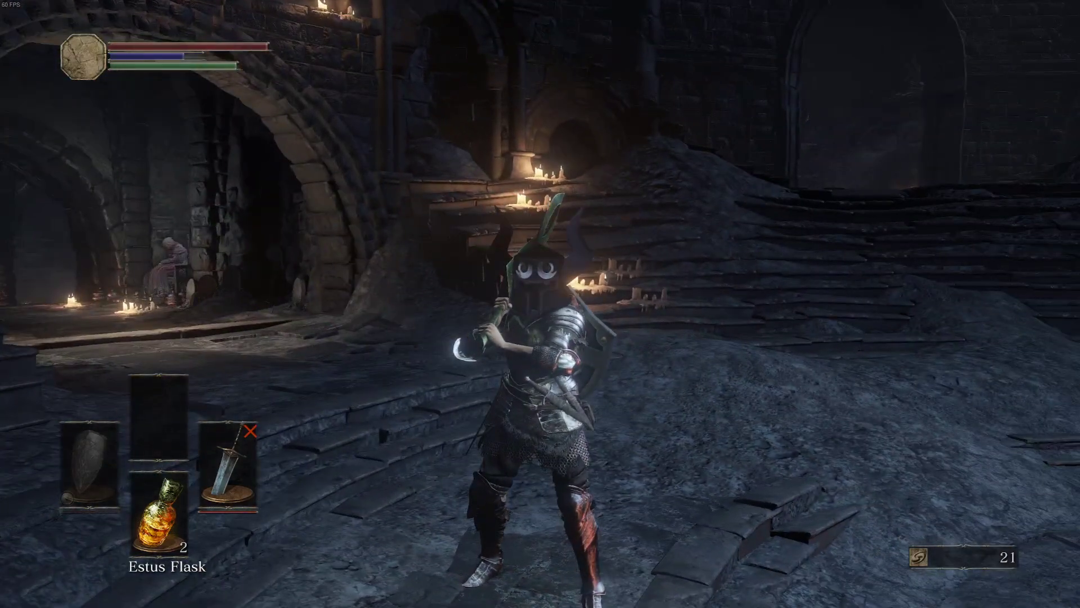
key("w")
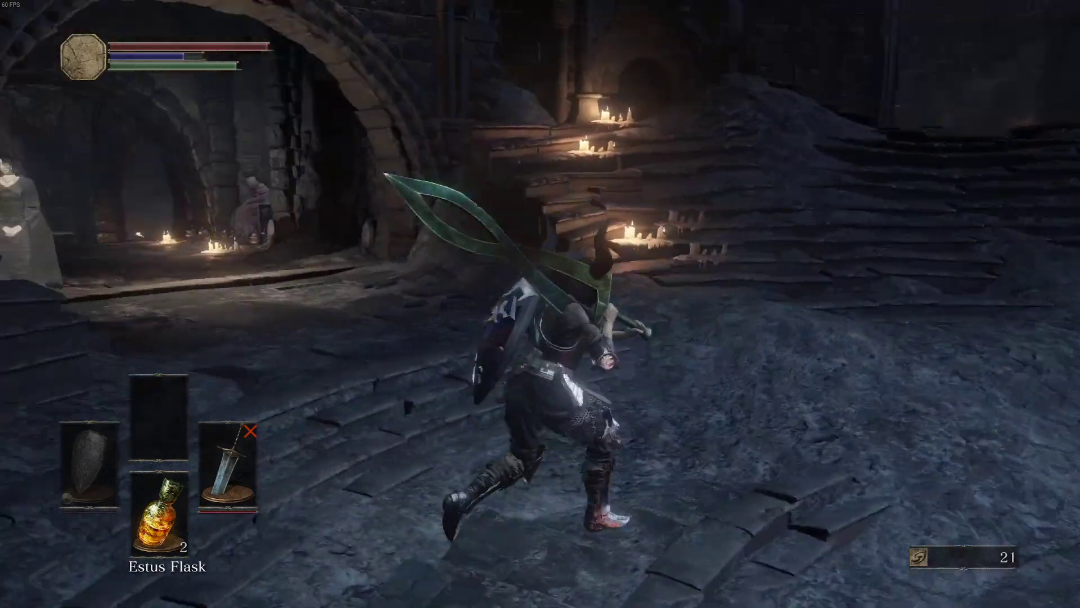
key("w")
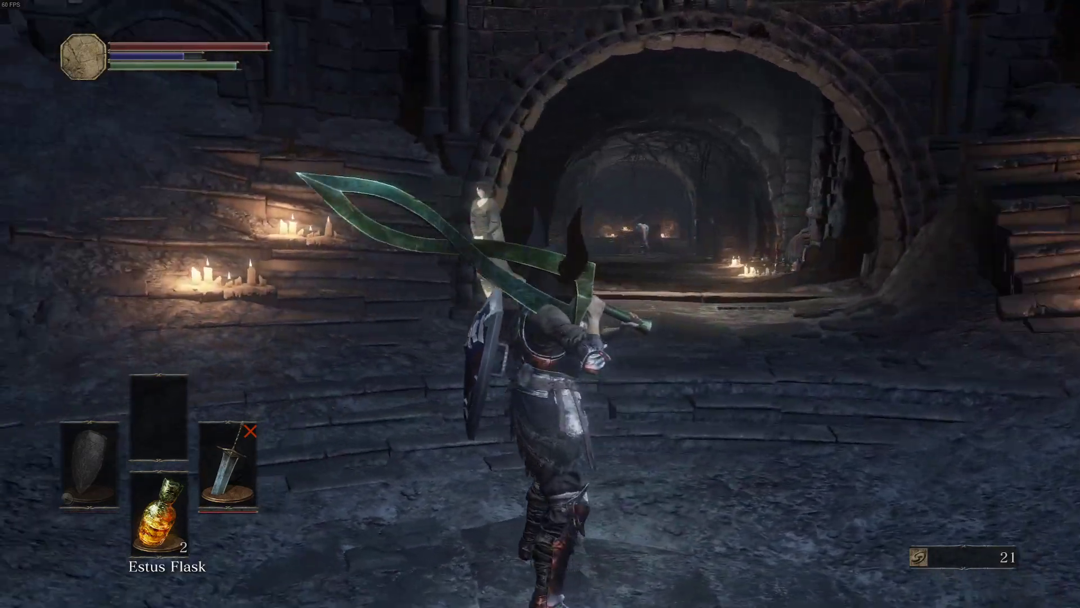
key("w")
key("w")
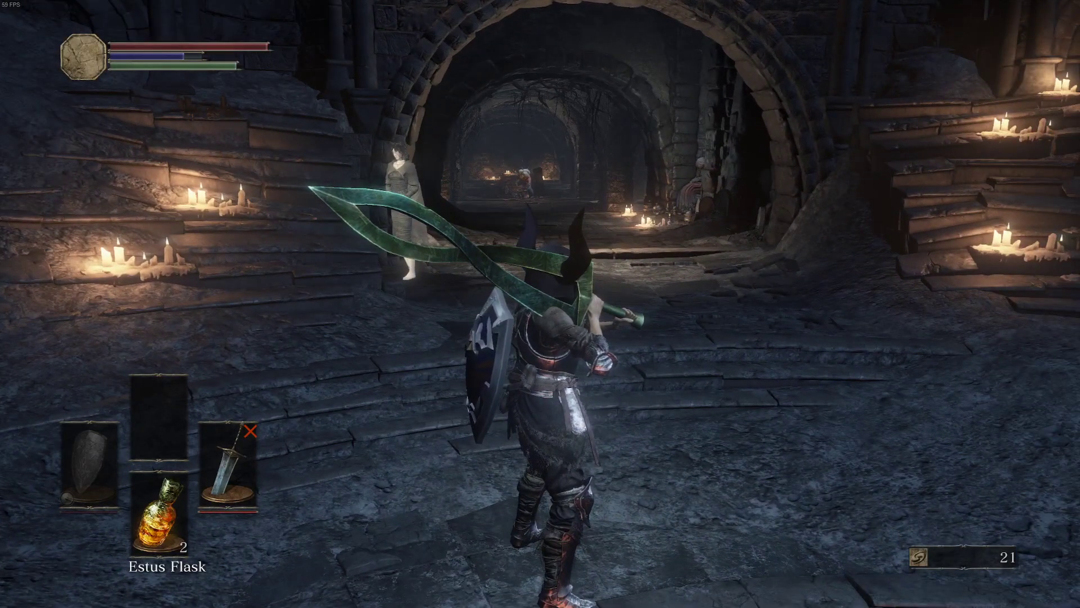
key("w")
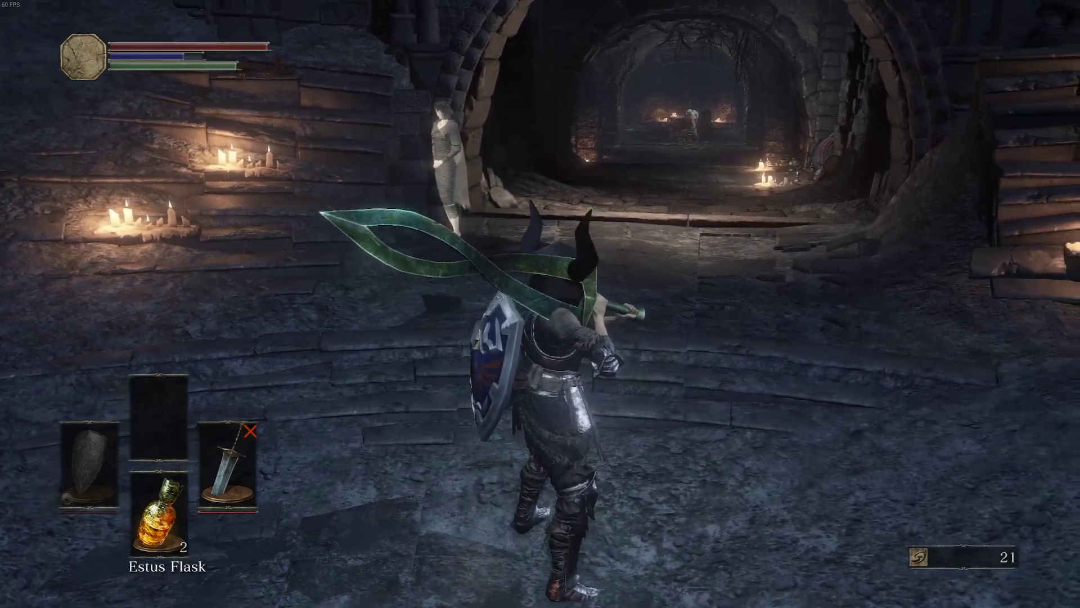